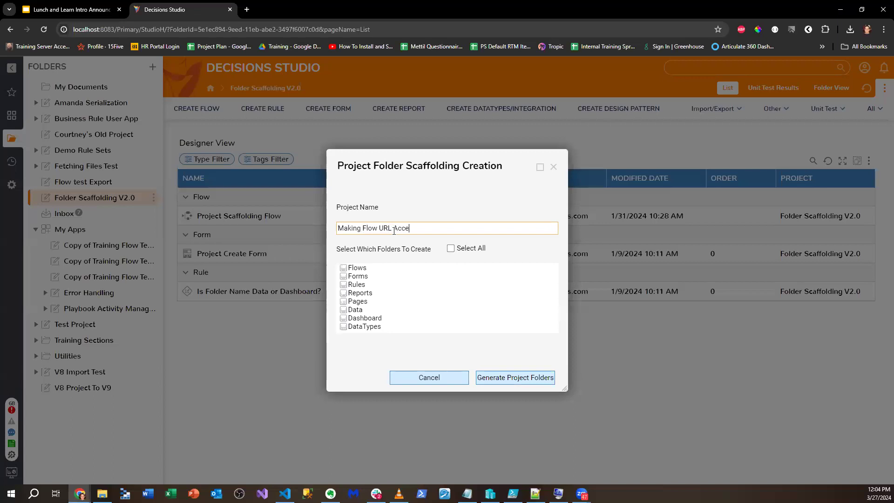
- Generate all project folders and create the flow 'Test Flow make thing do great super english' in Flows
{"action": "left_click", "coordinate": [450, 248]}
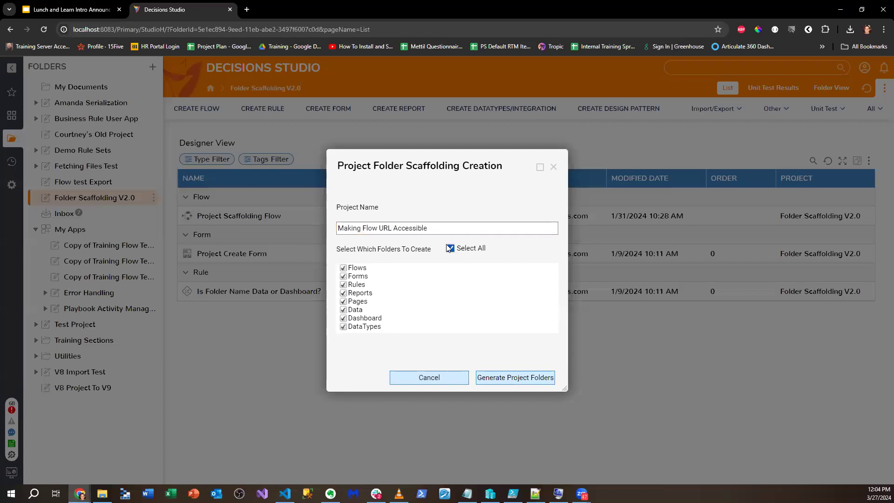
{"action": "left_click", "coordinate": [519, 376]}
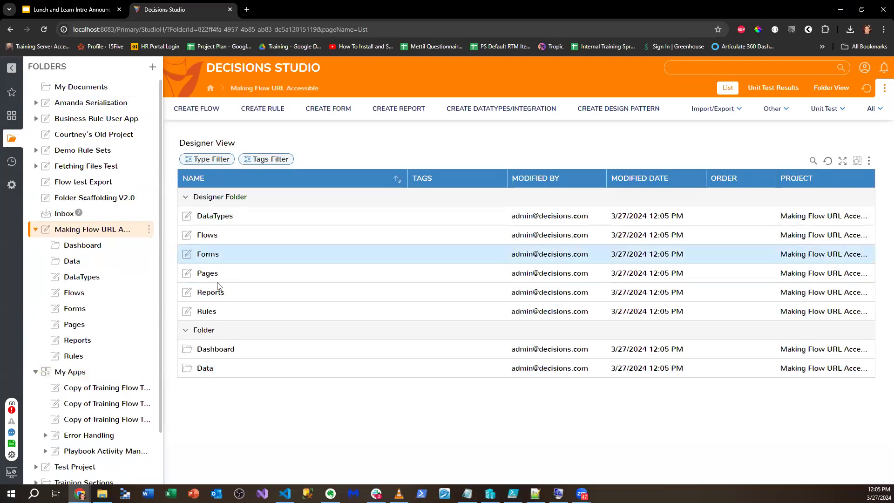
{"action": "double_click", "coordinate": [222, 236]}
{"action": "left_click", "coordinate": [206, 103]}
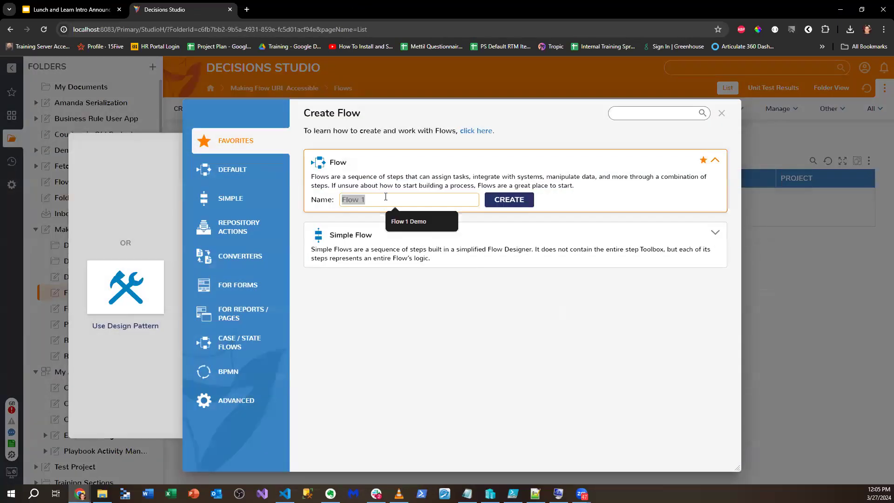
{"action": "type", "text": "Test Flow "}
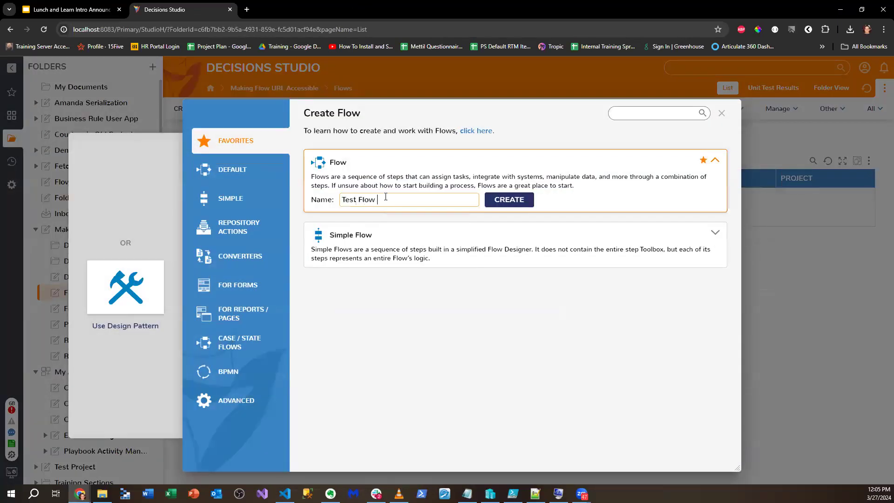
{"action": "type", "text": "make thing do c"}
{"action": "key", "text": "BackSpace"}
{"action": "type", "text": "great super"}
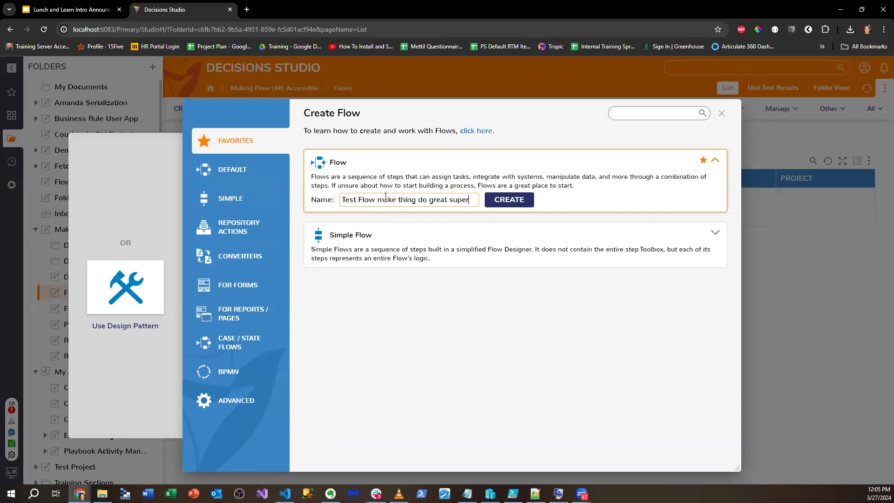
{"action": "type", "text": " english"}
{"action": "key", "text": "Return"}
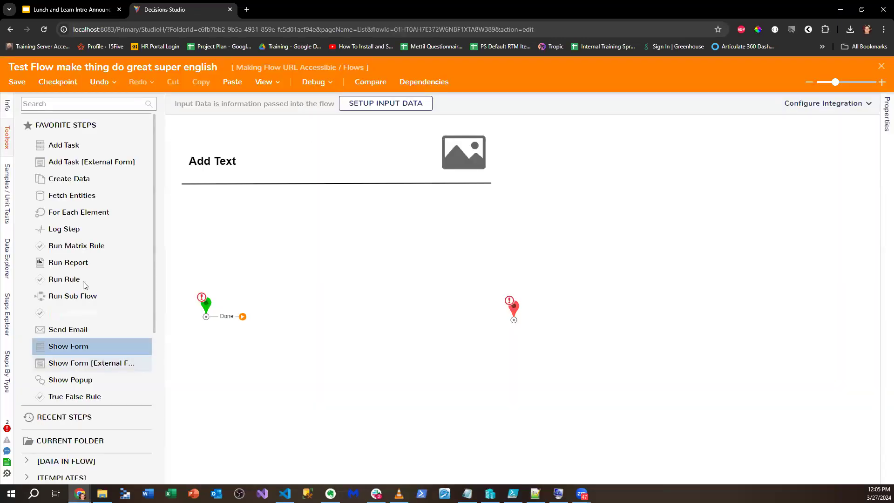
- Add a Show Form step after the flow's start
{"action": "left_click", "coordinate": [80, 103]}
{"action": "type", "text": "Show Form"}
{"action": "left_click_drag", "start_coordinate": [88, 156], "coordinate": [353, 324]}
- Create a new standard form named 'My Form Stuff' and place a button in its bottom row
{"action": "left_click", "coordinate": [803, 108]}
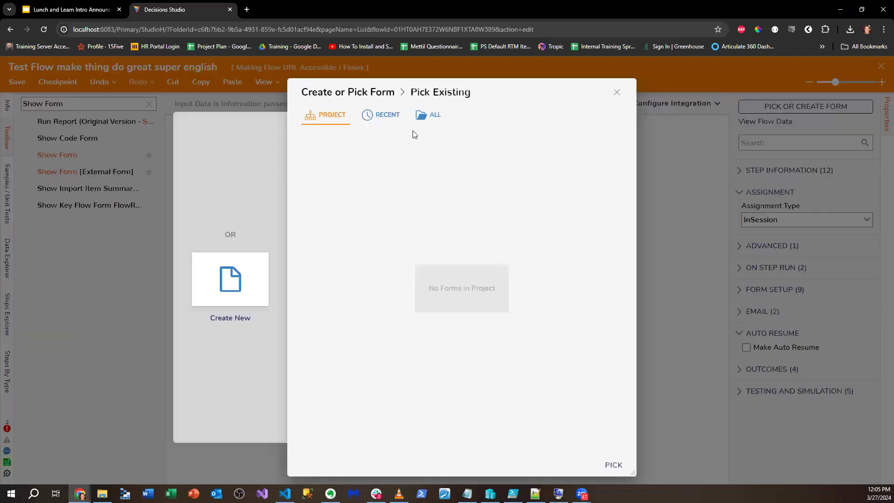
{"action": "left_click", "coordinate": [616, 94]}
{"action": "left_click", "coordinate": [814, 107]}
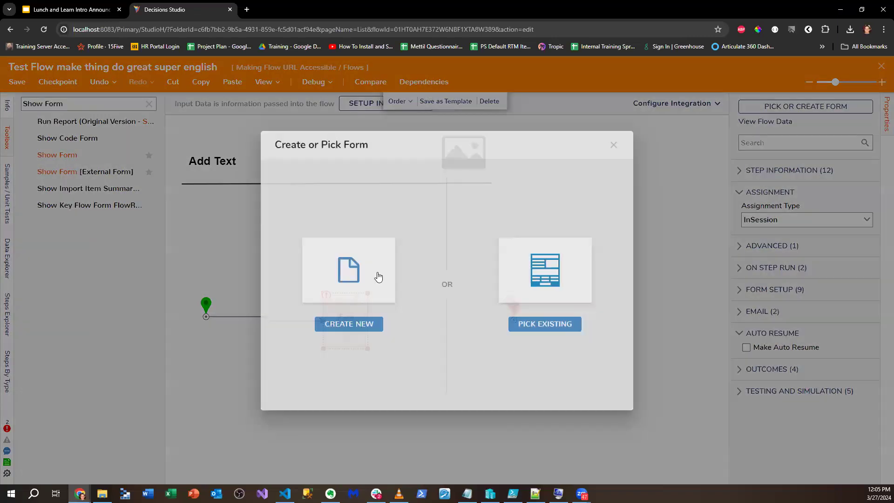
{"action": "left_click", "coordinate": [373, 277]}
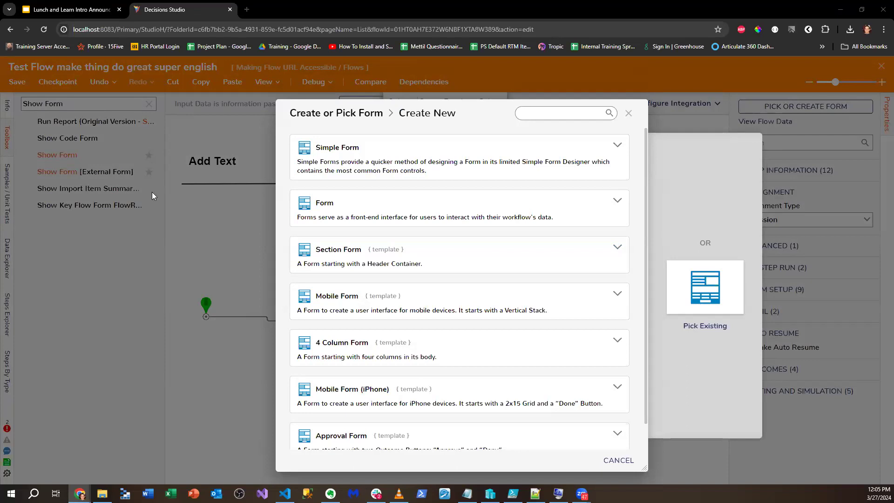
{"action": "left_click_drag", "start_coordinate": [487, 107], "coordinate": [466, 80]}
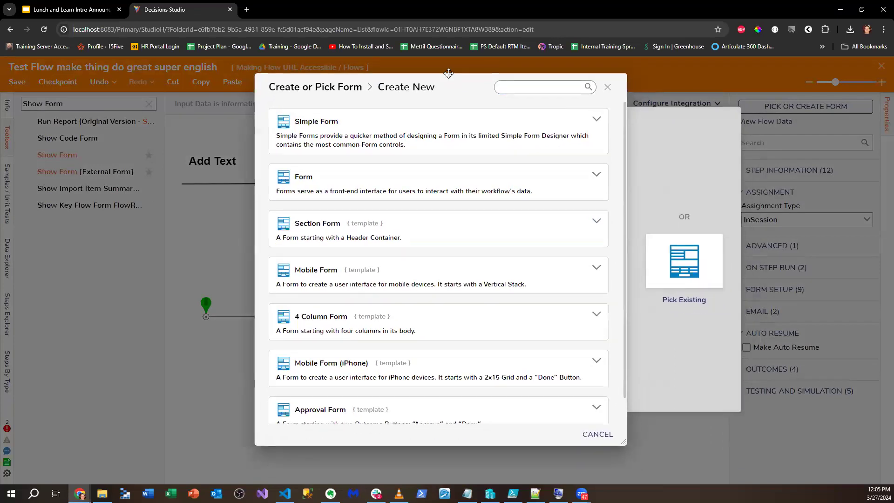
{"action": "left_click", "coordinate": [389, 183]}
{"action": "type", "text": "OI tin"}
{"action": "key", "text": "BackSpace"}
{"action": "key", "text": "BackSpace"}
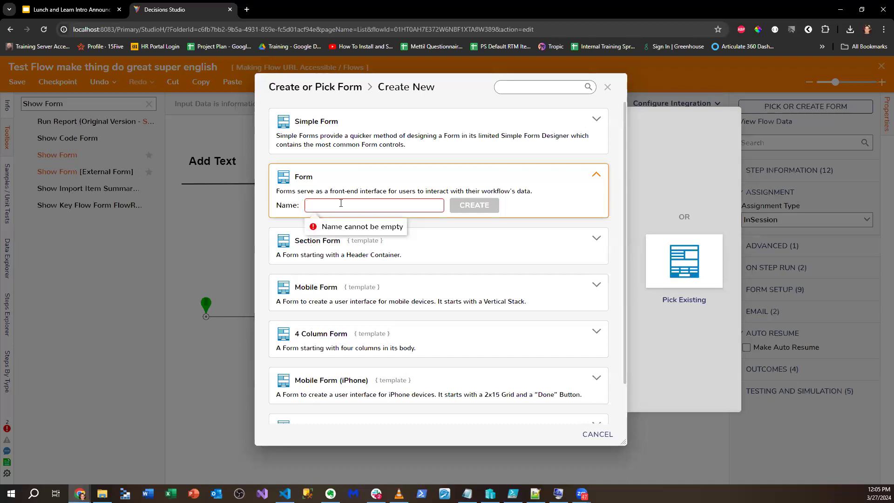
{"action": "type", "text": "My Form Stuff"}
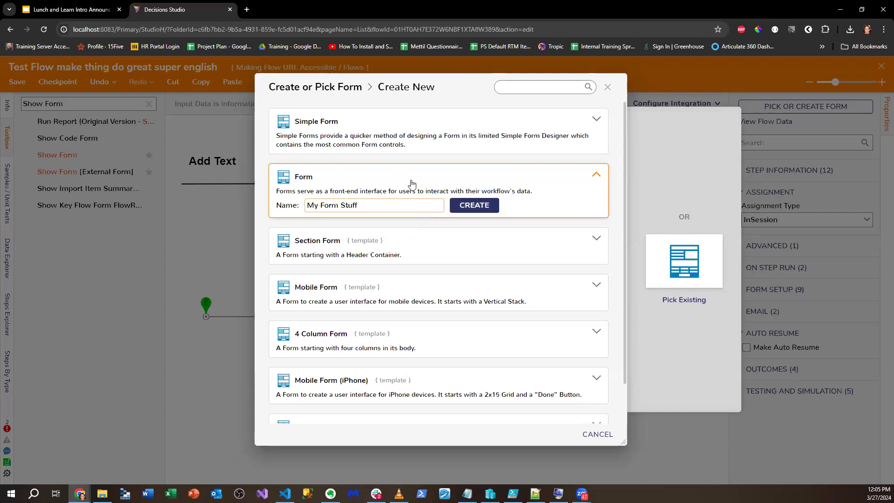
{"action": "left_click", "coordinate": [471, 205]}
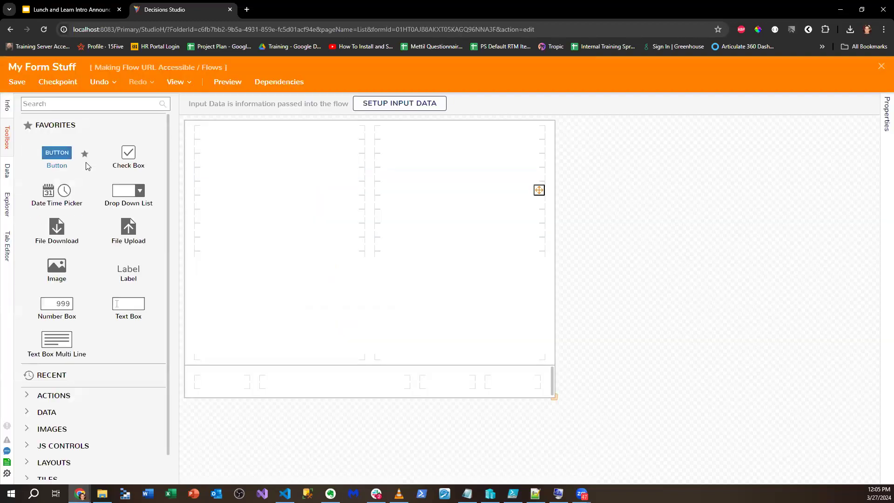
{"action": "left_click_drag", "start_coordinate": [87, 166], "coordinate": [511, 379]}
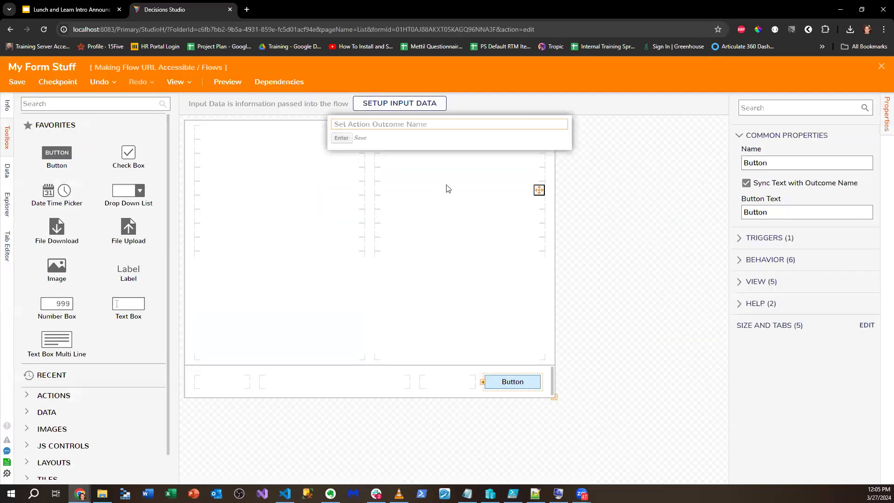
- Add a text box to the form with data name 'Data'
{"action": "left_click_drag", "start_coordinate": [155, 305], "coordinate": [230, 160]}
{"action": "left_click", "coordinate": [797, 195]}
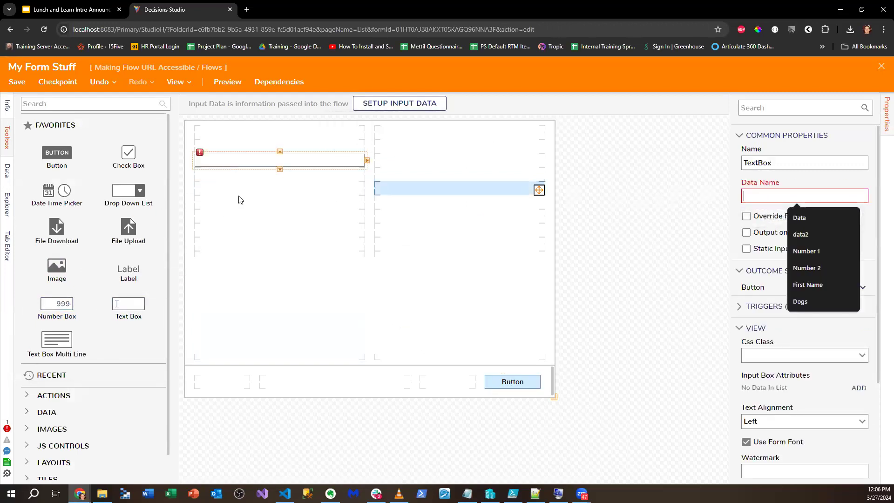
{"action": "type", "text": "Data"}
- Add a String drop-down list below it with a static list of three names
{"action": "left_click_drag", "start_coordinate": [129, 191], "coordinate": [219, 190]}
{"action": "left_click", "coordinate": [831, 233]}
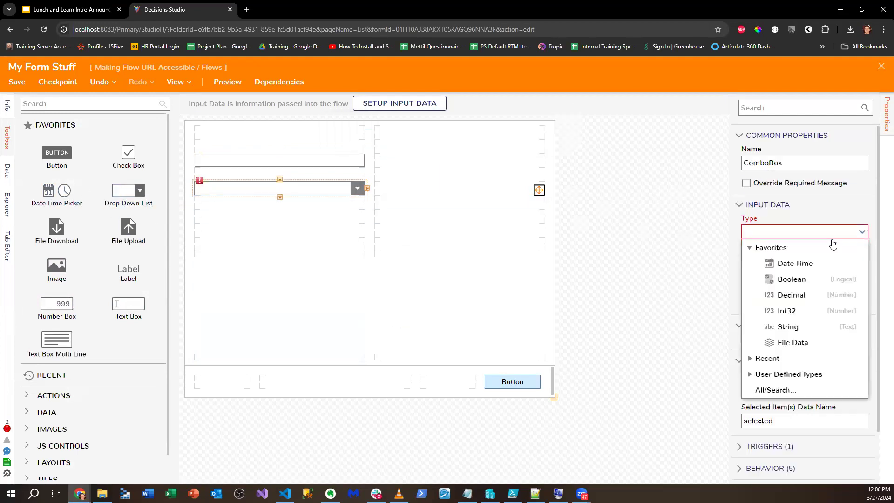
{"action": "left_click", "coordinate": [757, 279]}
{"action": "left_click", "coordinate": [861, 265]}
{"action": "left_click", "coordinate": [785, 311]}
{"action": "type", "text": "Sabrina"}
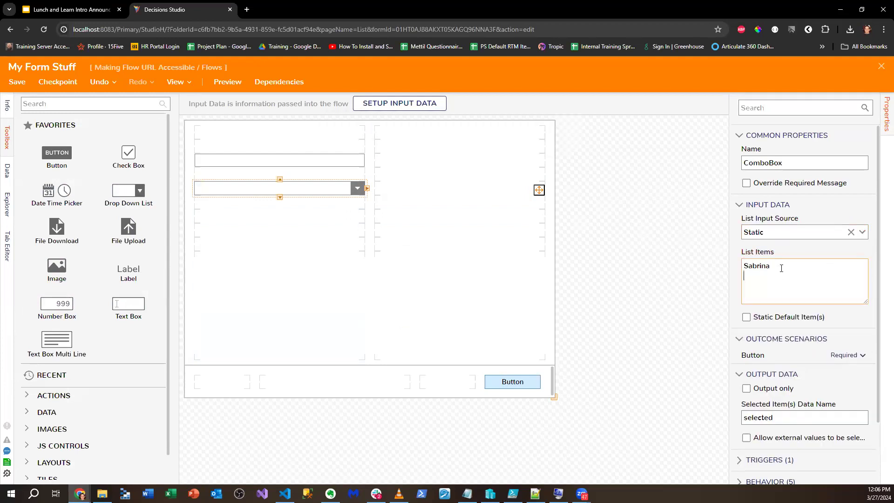
{"action": "type", "text": "robert"}
{"action": "key", "text": "BackSpace"}
{"action": "key", "text": "BackSpace"}
{"action": "key", "text": "BackSpace"}
{"action": "key", "text": "BackSpace"}
{"action": "key", "text": "BackSpace"}
{"action": "key", "text": "BackSpace"}
{"action": "key", "text": "BackSpace"}
{"action": "key", "text": "BackSpace"}
{"action": "type", "text": "Roboot"}
{"action": "key", "text": "BackSpace"}
{"action": "key", "text": "BackSpace"}
{"action": "key", "text": "BackSpace"}
{"action": "type", "text": "ert"}
{"action": "key", "text": "Return"}
{"action": "type", "text": "Greg"}
{"action": "left_click", "coordinate": [670, 264]}
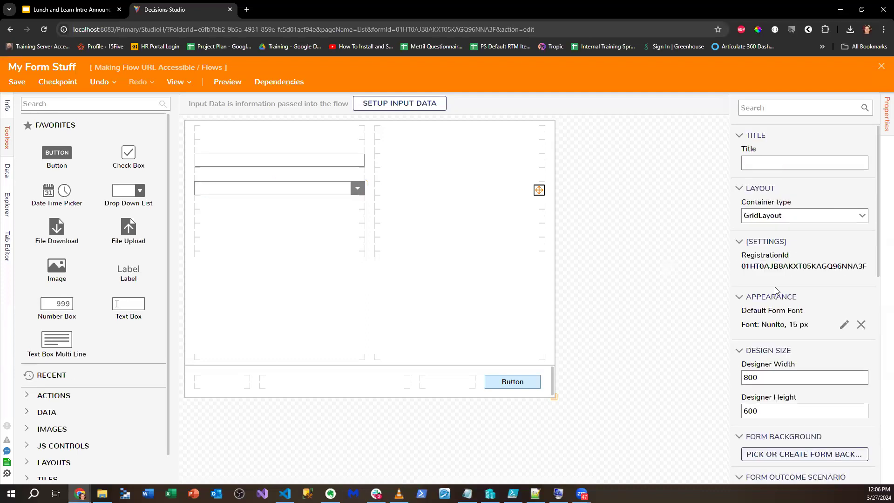
- Save and close the form, then connect its Button outcome to the flow's End
{"action": "left_click", "coordinate": [17, 81]}
{"action": "left_click", "coordinate": [564, 321]}
{"action": "left_click", "coordinate": [881, 66]}
{"action": "left_click_drag", "start_coordinate": [509, 321], "coordinate": [512, 319]}
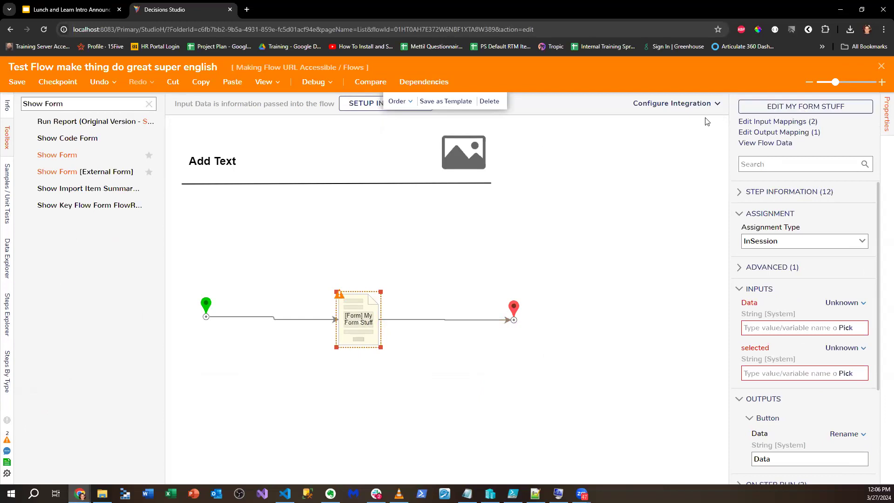
- Set the flow's integration type to User Interface and view its integration details
{"action": "left_click", "coordinate": [688, 106]}
{"action": "left_click", "coordinate": [704, 164]}
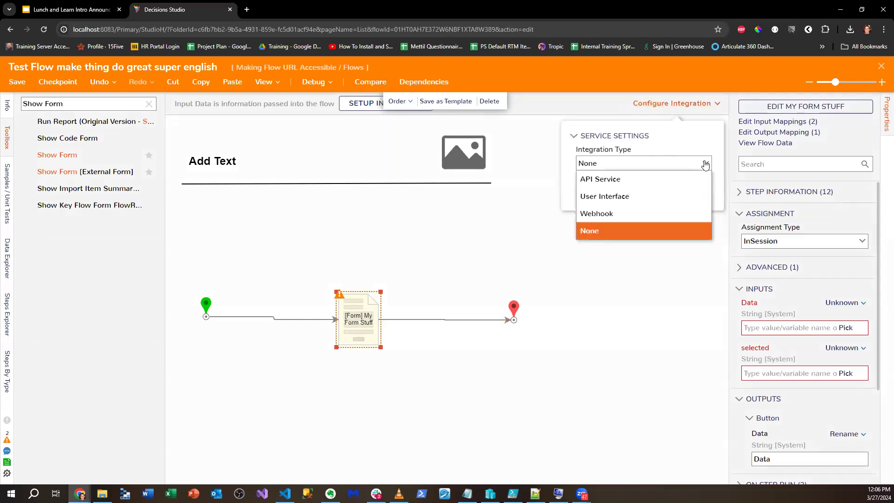
{"action": "left_click", "coordinate": [605, 196]}
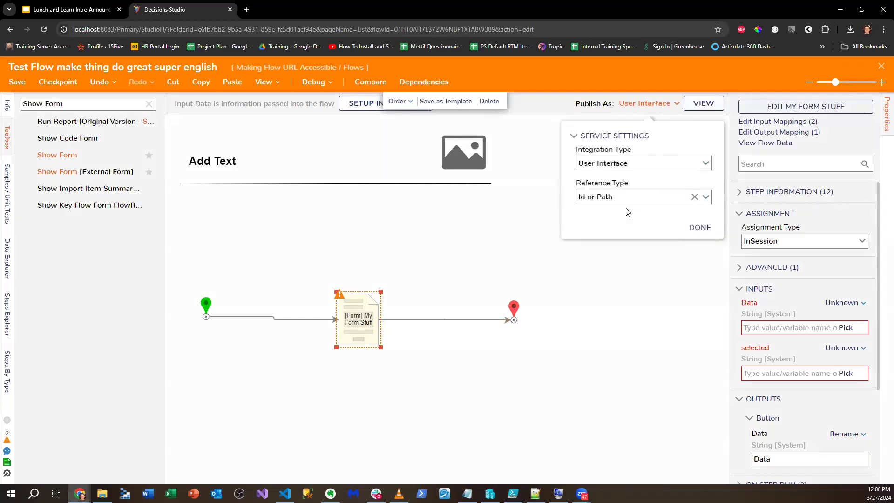
{"action": "left_click", "coordinate": [699, 227]}
{"action": "left_click", "coordinate": [703, 102]}
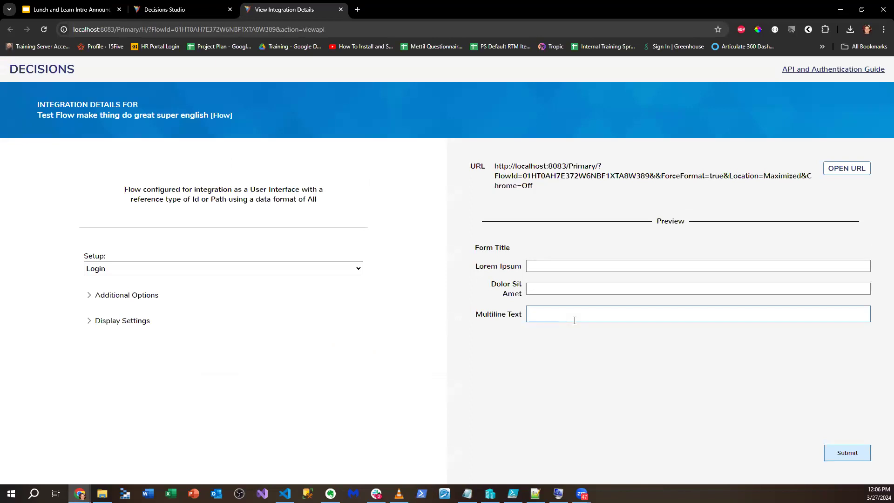
- Switch the integration's session setup to Guest access and select the resulting URL
{"action": "left_click", "coordinate": [103, 320]}
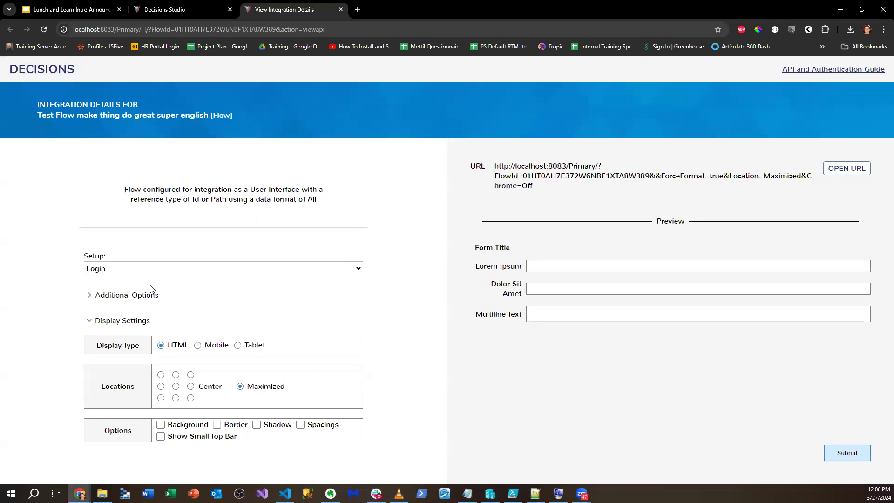
{"action": "left_click", "coordinate": [357, 269]}
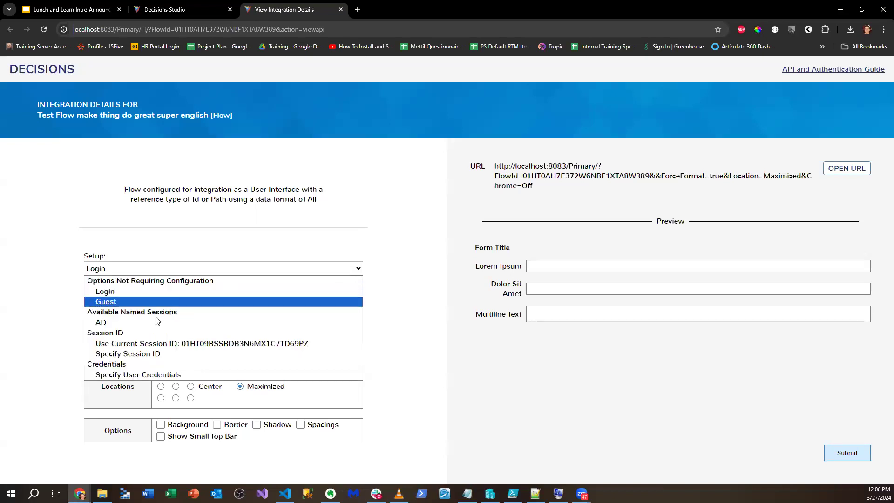
{"action": "left_click", "coordinate": [153, 303]}
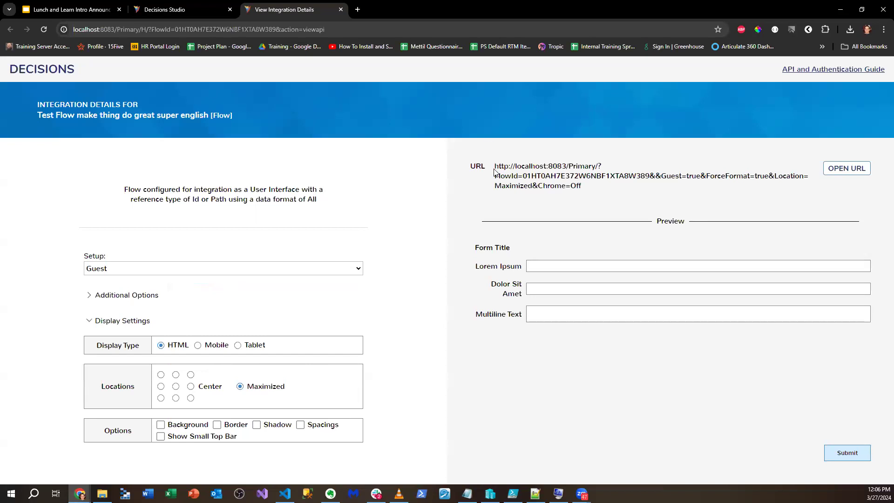
{"action": "left_click_drag", "start_coordinate": [495, 166], "coordinate": [598, 185]}
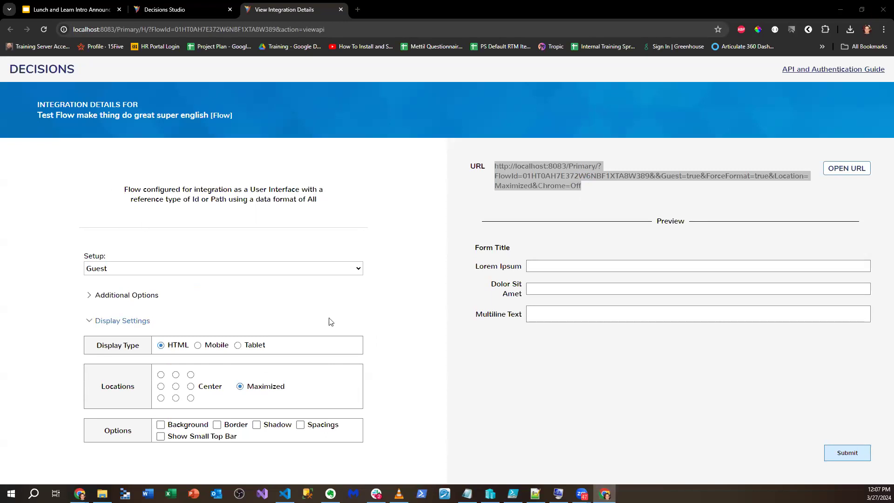
- Set the display location to Center so the URL ends with Location=Center&Chrome=Off
{"action": "left_click", "coordinate": [91, 296]}
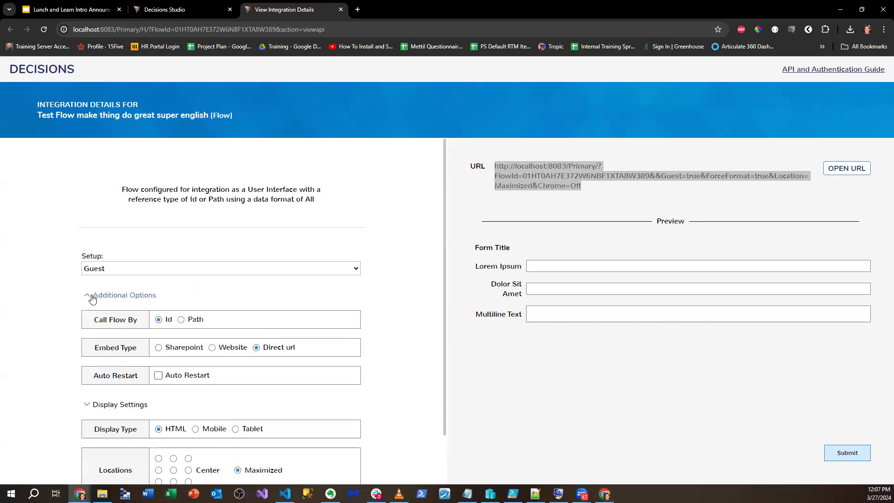
{"action": "left_click", "coordinate": [90, 296]}
{"action": "left_click", "coordinate": [175, 385]}
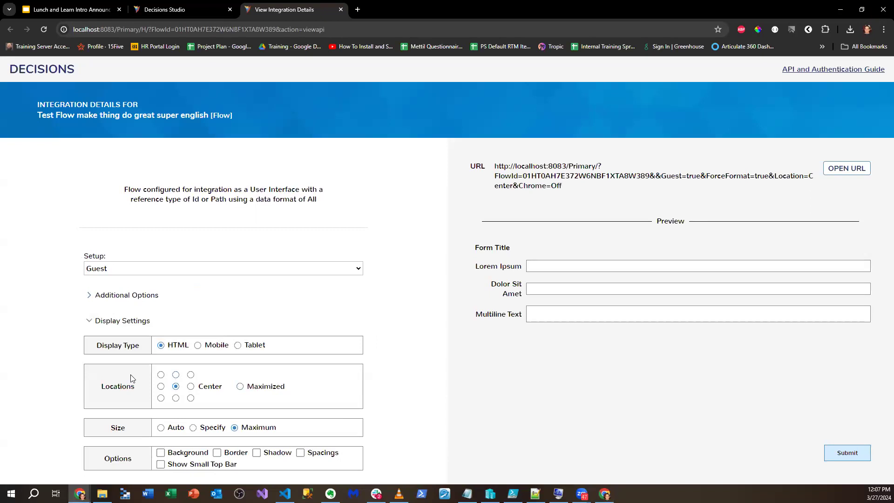
{"action": "key", "text": "alt+Tab"}
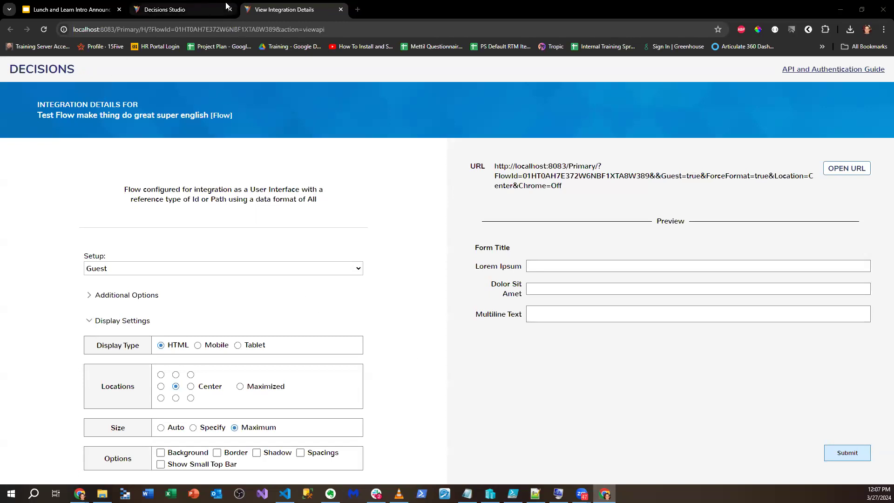
{"action": "left_click", "coordinate": [286, 8]}
- Load localhost in a new tab and open System > Security > Accounts in Studio
{"action": "left_click", "coordinate": [358, 9]}
{"action": "type", "text": "loca"}
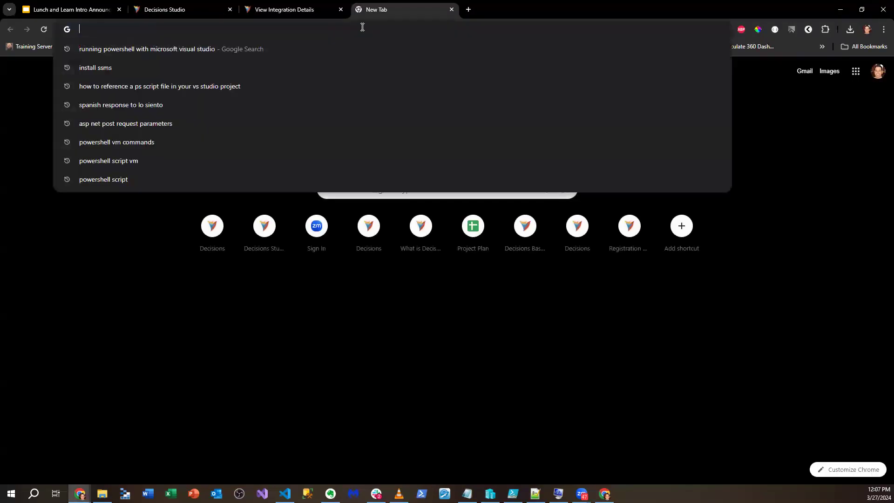
{"action": "key", "text": "Return"}
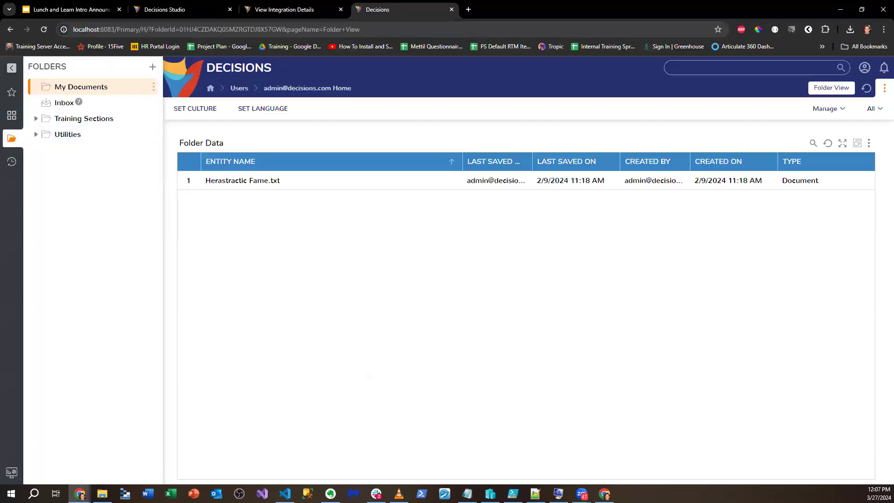
{"action": "left_click", "coordinate": [12, 472]}
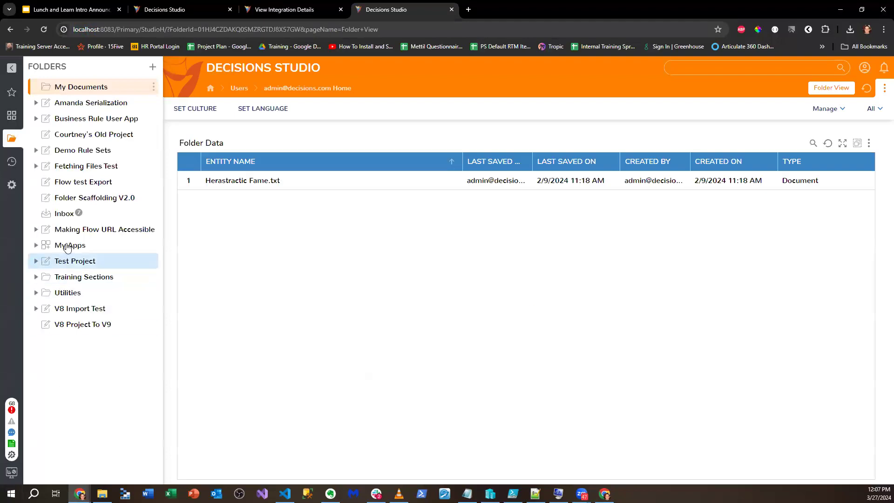
{"action": "left_click", "coordinate": [15, 191]}
{"action": "left_click", "coordinate": [68, 182]}
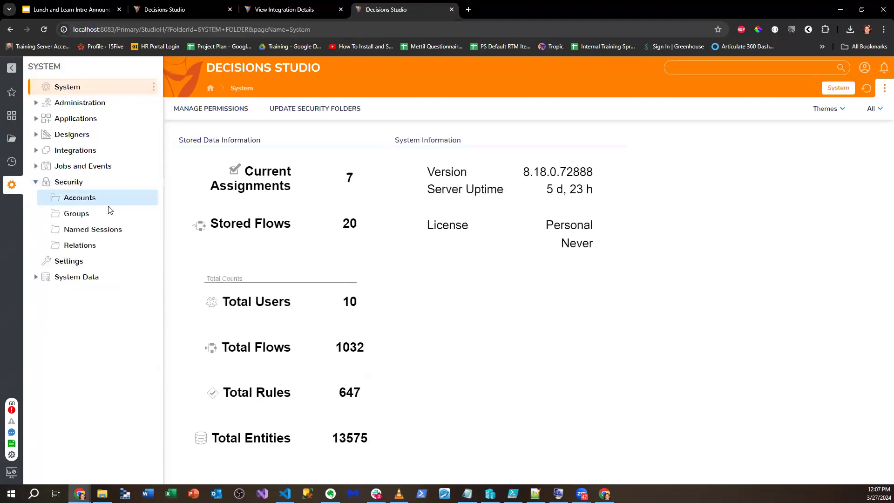
{"action": "left_click", "coordinate": [79, 197]}
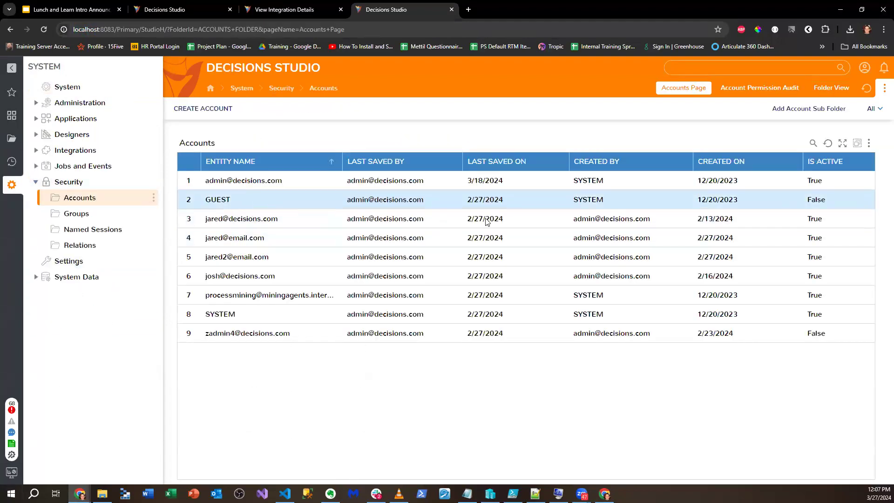
- Activate the inactive GUEST account via Manage and confirm
{"action": "left_click_drag", "start_coordinate": [826, 201], "coordinate": [803, 204]}
{"action": "right_click", "coordinate": [544, 198]}
{"action": "left_click", "coordinate": [575, 186]}
{"action": "scroll", "coordinate": [471, 291], "scroll_direction": "down", "scroll_amount": 10}
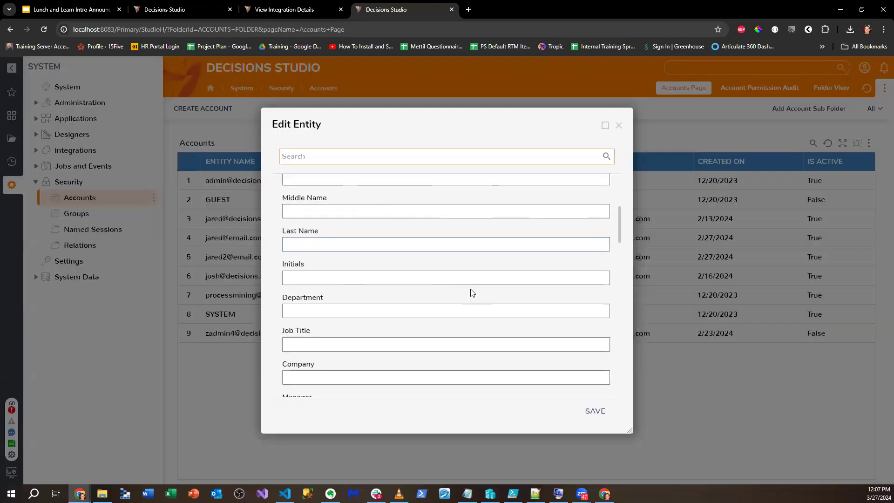
{"action": "left_click", "coordinate": [618, 125]}
{"action": "right_click", "coordinate": [314, 197]}
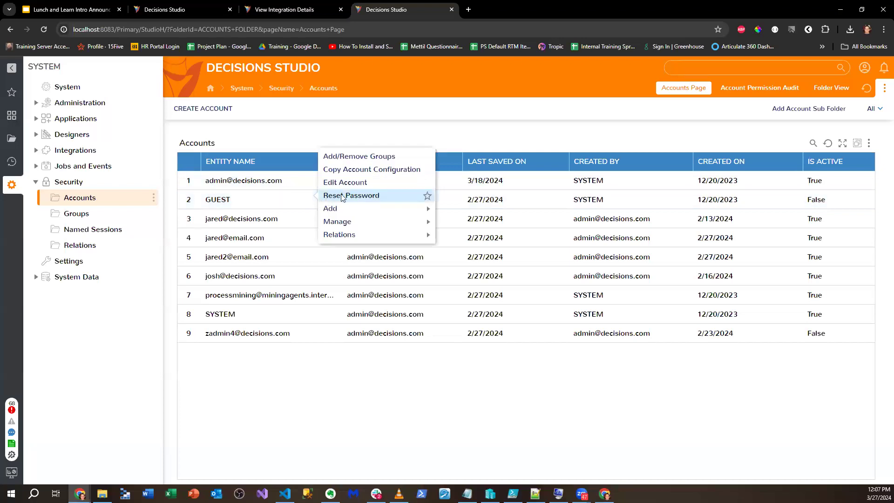
{"action": "mouse_move", "coordinate": [392, 213]}
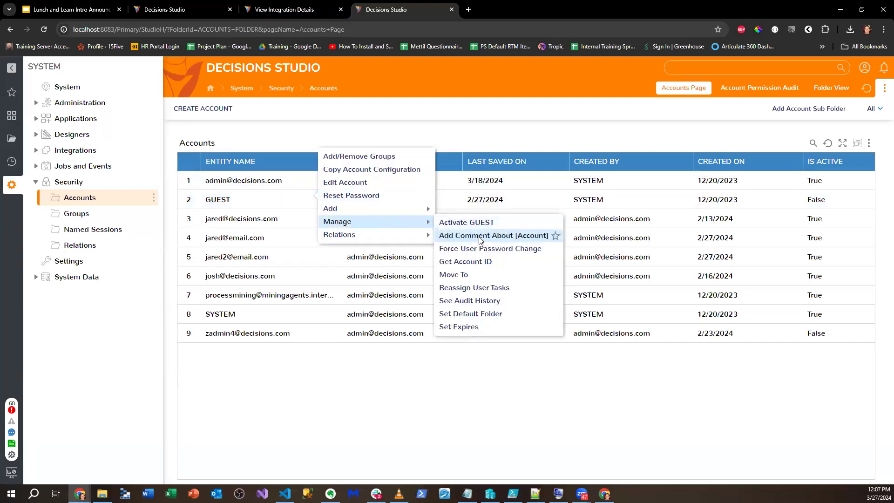
{"action": "left_click", "coordinate": [503, 223]}
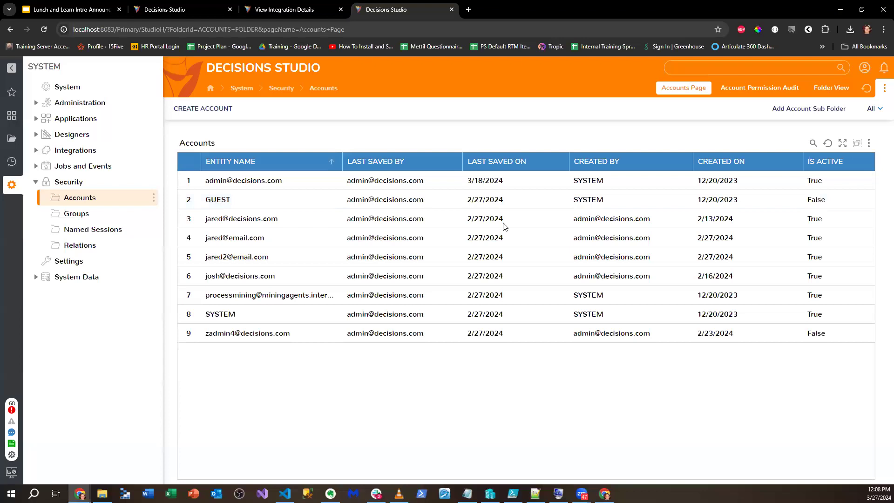
{"action": "left_click", "coordinate": [521, 296]}
- Copy the guest flow URL and load it in a private browsing window
{"action": "left_click", "coordinate": [286, 9]}
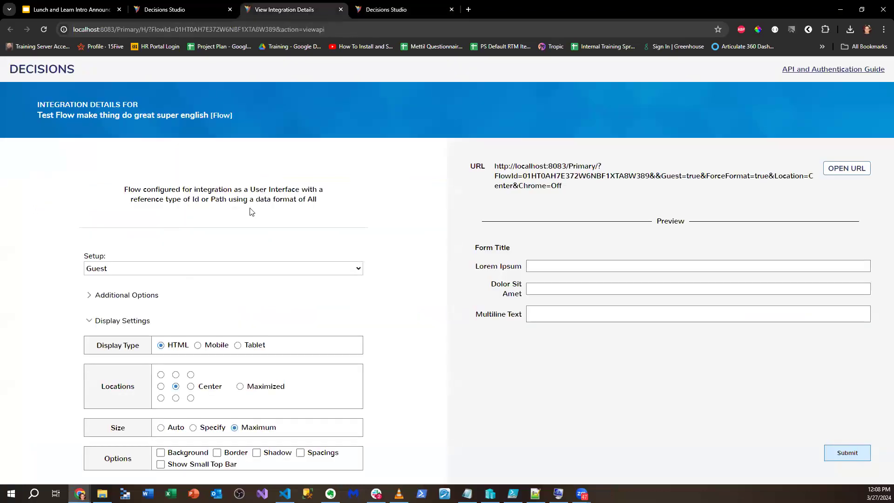
{"action": "left_click_drag", "start_coordinate": [497, 166], "coordinate": [560, 189]}
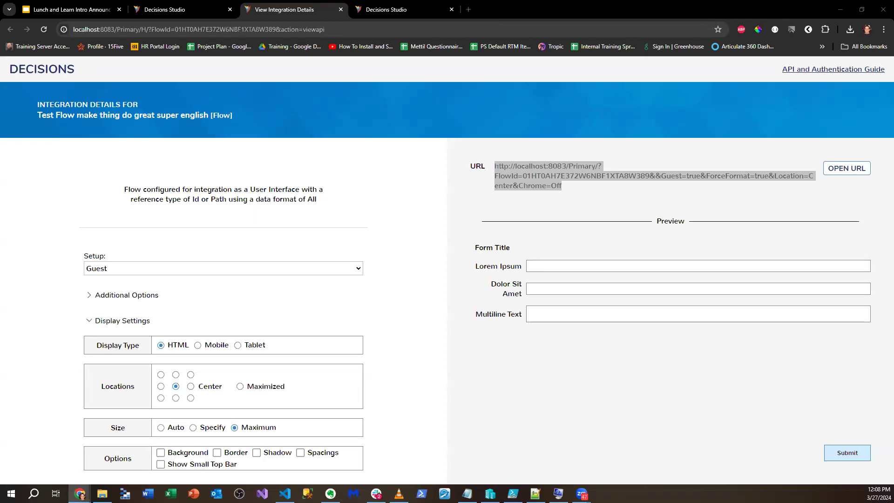
{"action": "key", "text": "ctrl+shift+n"}
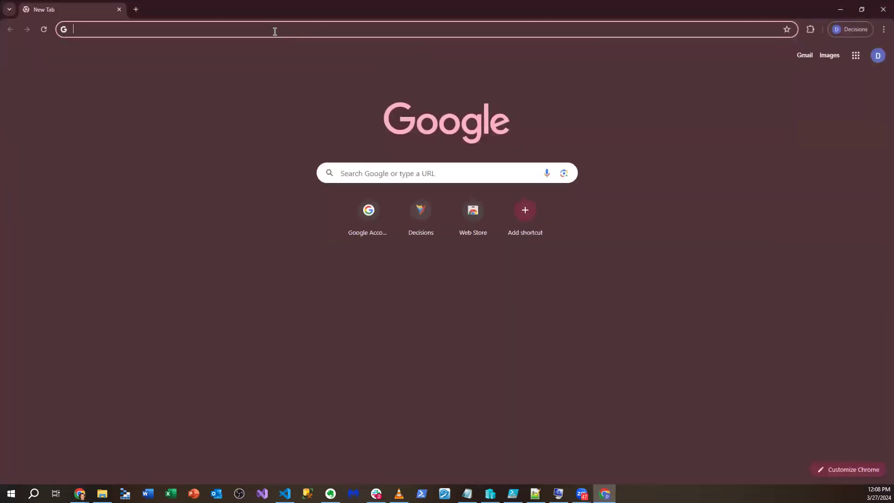
{"action": "left_click", "coordinate": [272, 28]}
{"action": "type", "text": "http://localhost:8083/Primary/?FlowId=01HT0AH7E372W6NBF1XTA8W389&&Guest=true&ForceFormat=true&Location=Center&Chrome=Offv"}
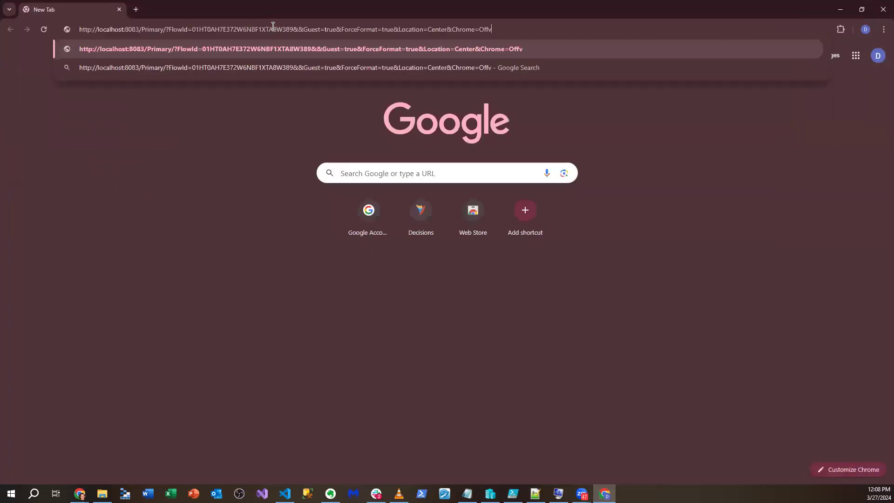
{"action": "key", "text": "Return"}
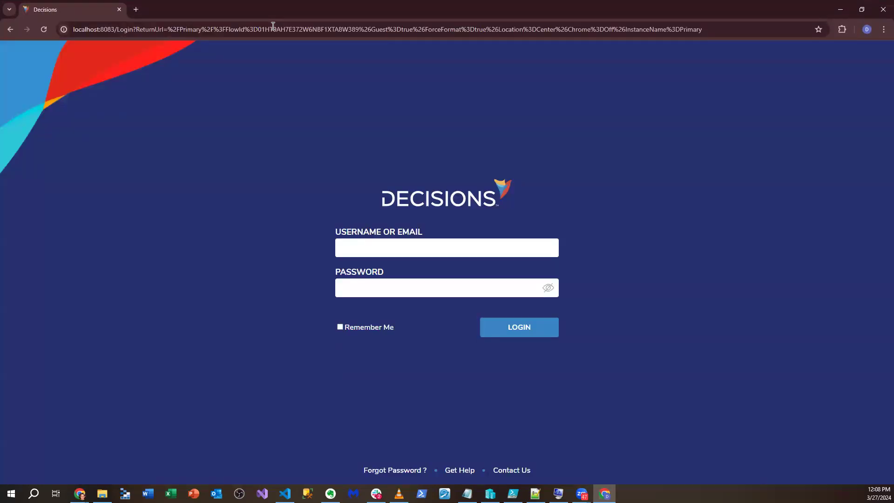
{"action": "left_click_drag", "start_coordinate": [214, 17], "coordinate": [0, 17]}
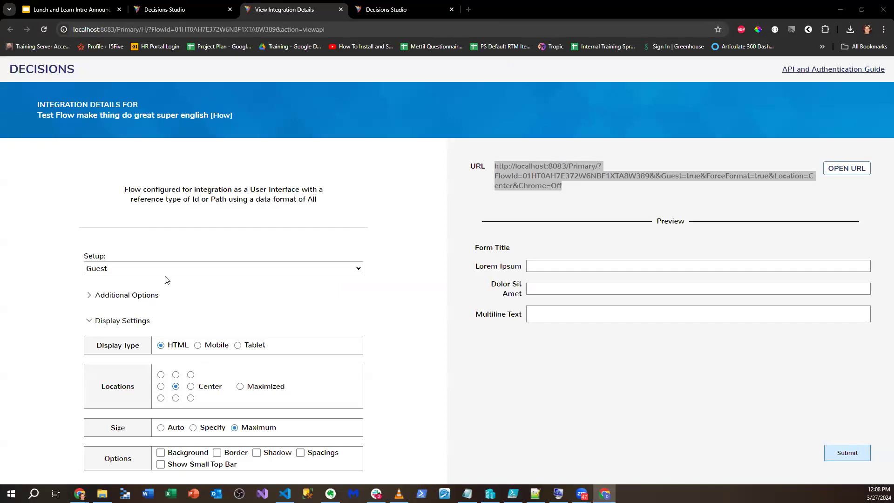
- Close the private window, test the flow through OPEN URL, and reselect the guest URL
{"action": "left_click", "coordinate": [86, 298]}
{"action": "scroll", "coordinate": [156, 287], "scroll_direction": "down", "scroll_amount": 2}
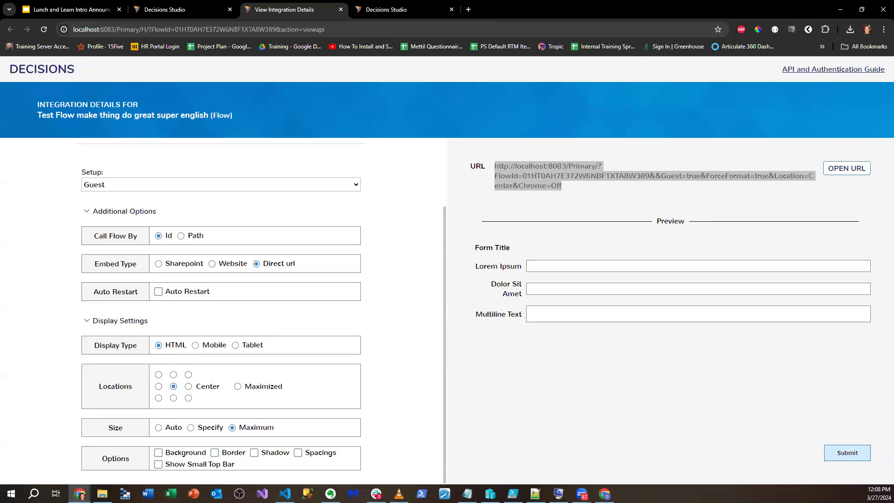
{"action": "key", "text": "alt+Tab"}
{"action": "key", "text": "alt+F4"}
{"action": "left_click", "coordinate": [843, 169]}
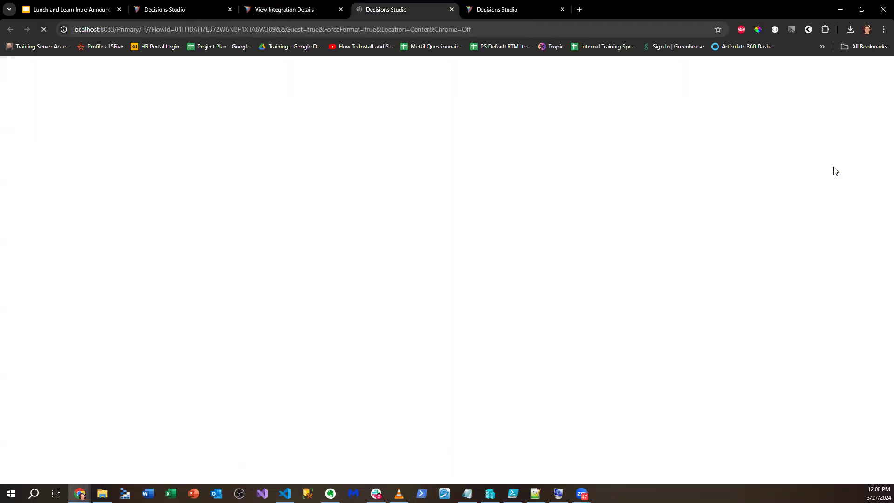
{"action": "left_click", "coordinate": [452, 10]}
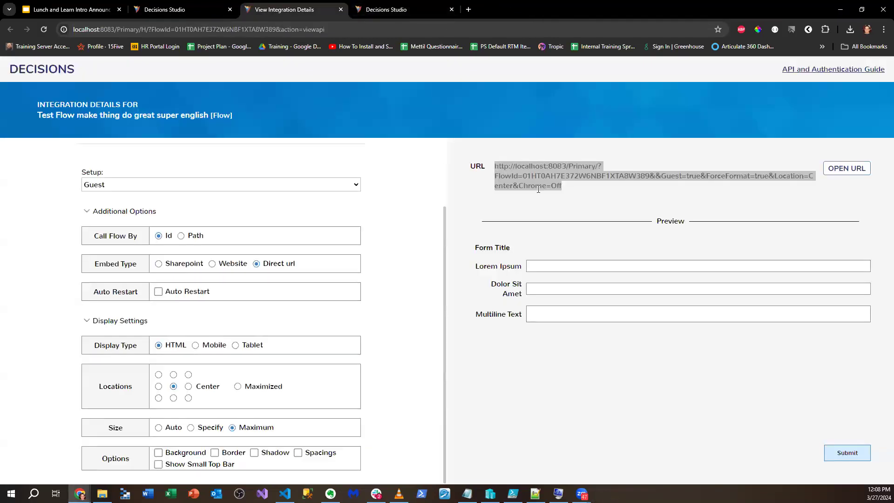
{"action": "left_click", "coordinate": [507, 176]}
{"action": "triple_click", "coordinate": [512, 177]}
{"action": "key", "text": "ctrl+c"}
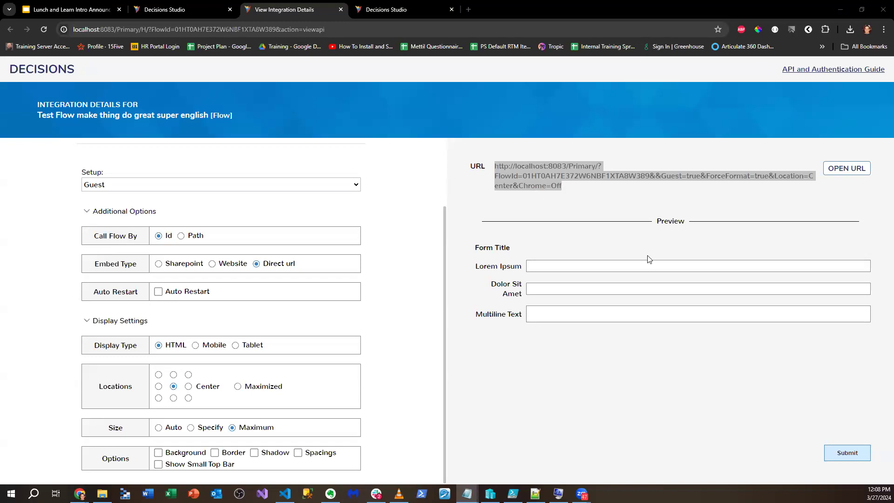
{"action": "left_click", "coordinate": [158, 6]}
{"action": "left_click", "coordinate": [881, 70]}
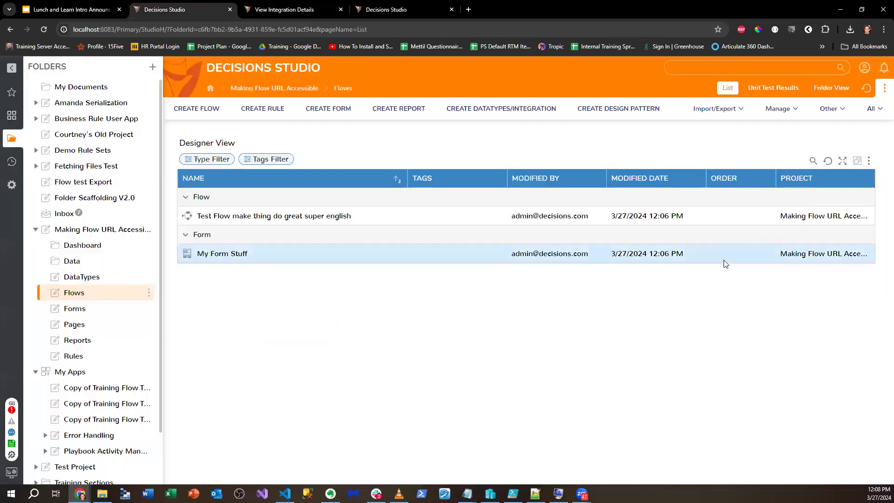
{"action": "right_click", "coordinate": [98, 230]}
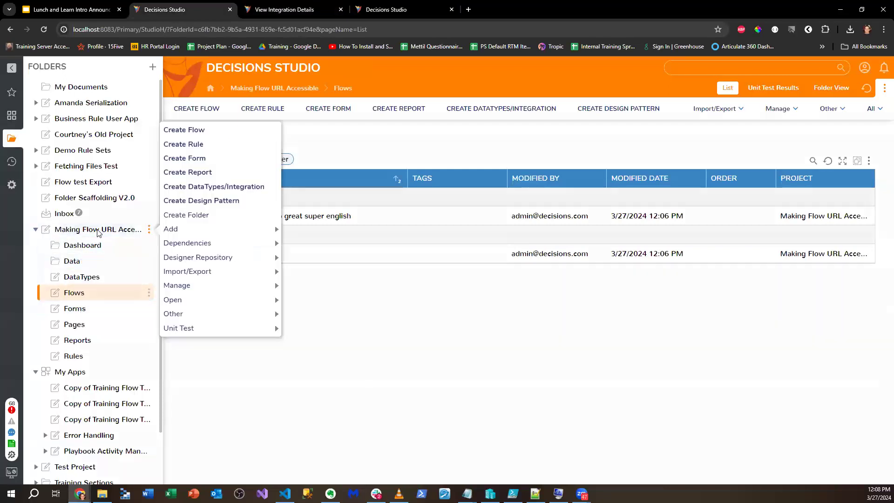
{"action": "mouse_move", "coordinate": [187, 285]}
{"action": "left_click", "coordinate": [341, 243]}
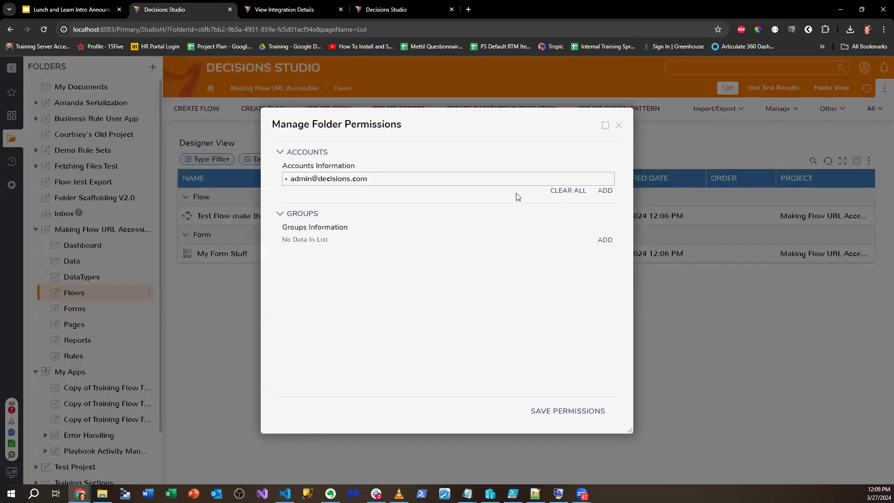
{"action": "left_click", "coordinate": [605, 190]}
{"action": "left_click", "coordinate": [553, 248]}
{"action": "left_click", "coordinate": [369, 182]}
{"action": "left_click", "coordinate": [369, 181]}
{"action": "left_click", "coordinate": [371, 192]}
{"action": "left_click", "coordinate": [525, 124]}
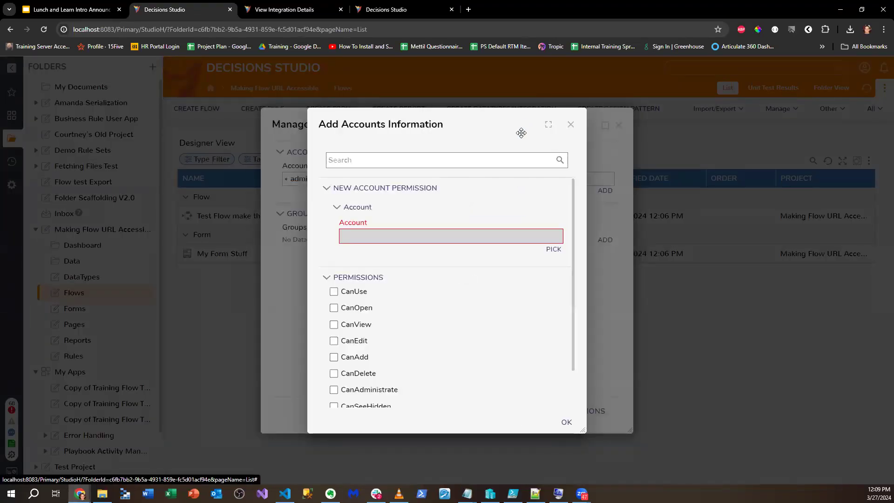
{"action": "left_click", "coordinate": [570, 124]}
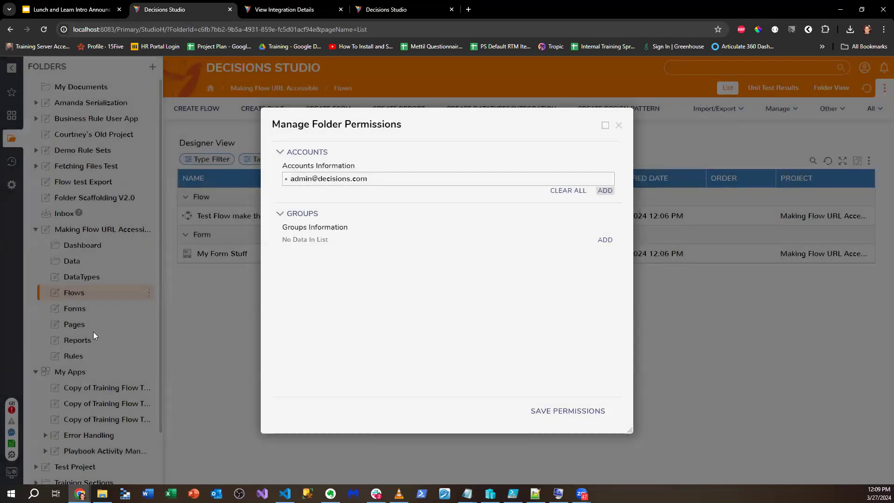
{"action": "left_click", "coordinate": [619, 125]}
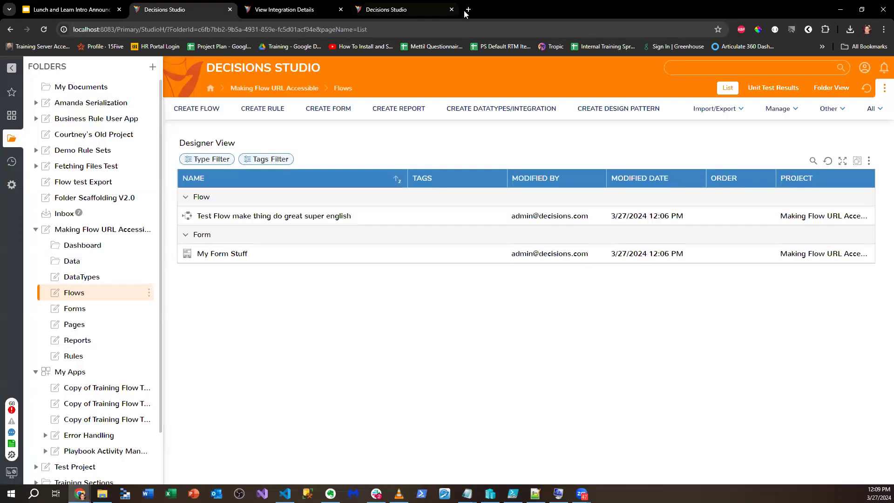
{"action": "left_click", "coordinate": [469, 10]}
- Find the 'Enabling a Guest Account' article on documentation.decisions.com and highlight its two Enable Guest Account steps
{"action": "left_click", "coordinate": [454, 27]}
{"action": "type", "text": "docum"}
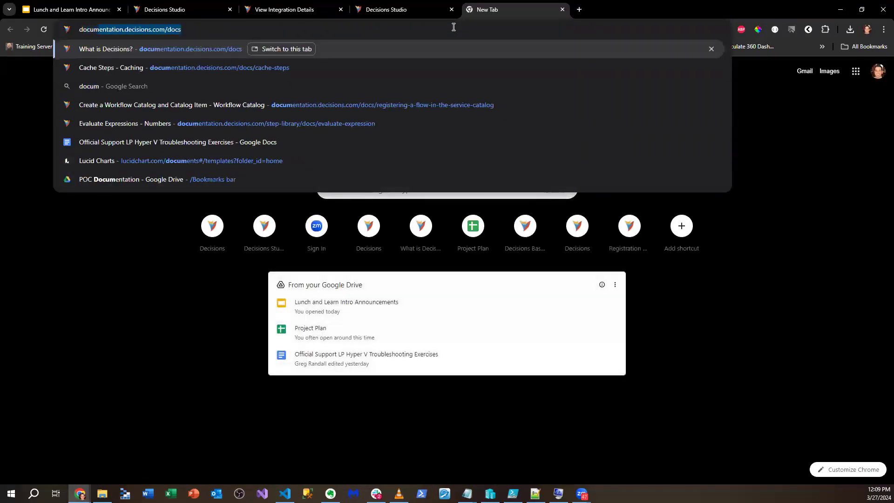
{"action": "key", "text": "Return"}
{"action": "left_click", "coordinate": [478, 86]}
{"action": "type", "text": "Enable Guest"}
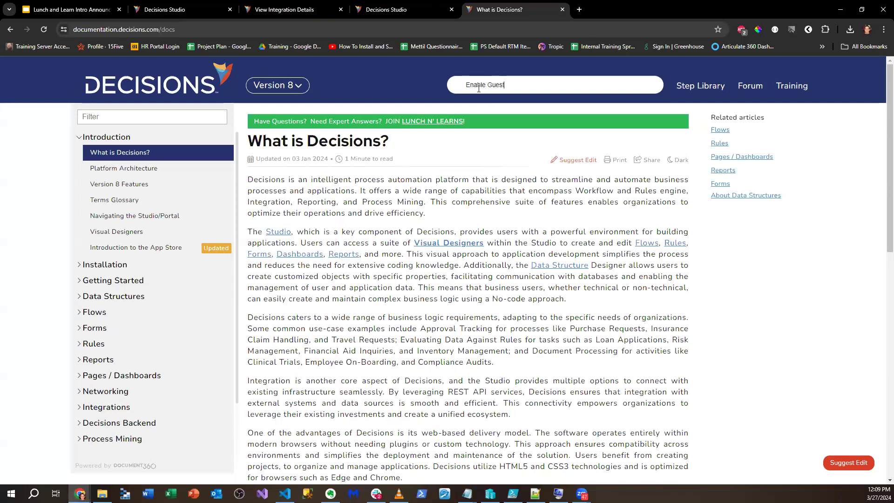
{"action": "left_click", "coordinate": [482, 115]}
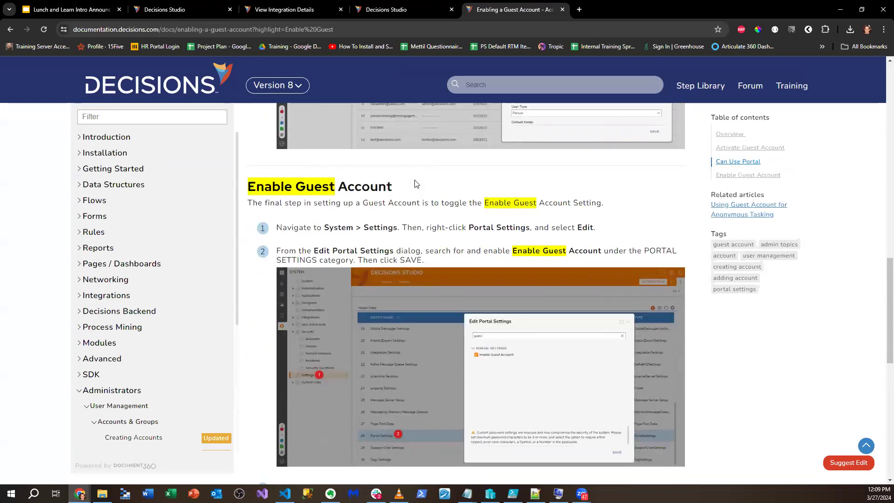
{"action": "left_click_drag", "start_coordinate": [279, 223], "coordinate": [525, 263]}
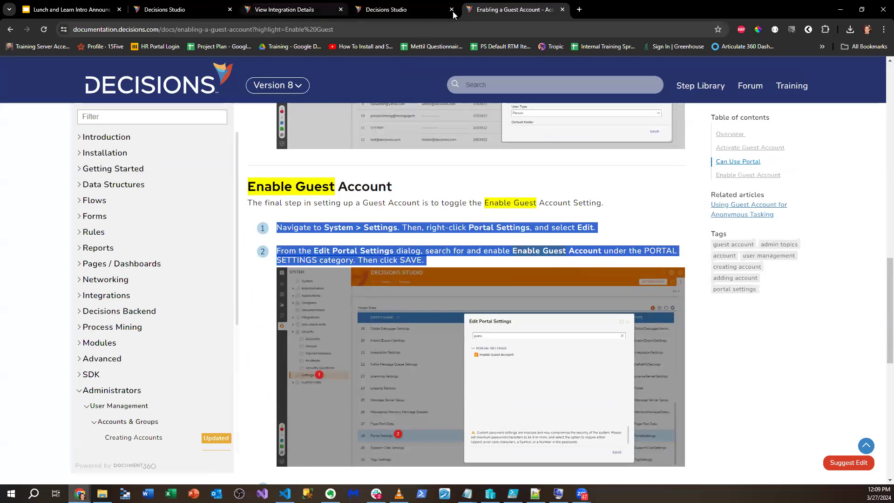
{"action": "left_click", "coordinate": [410, 3]}
{"action": "left_click", "coordinate": [282, 11]}
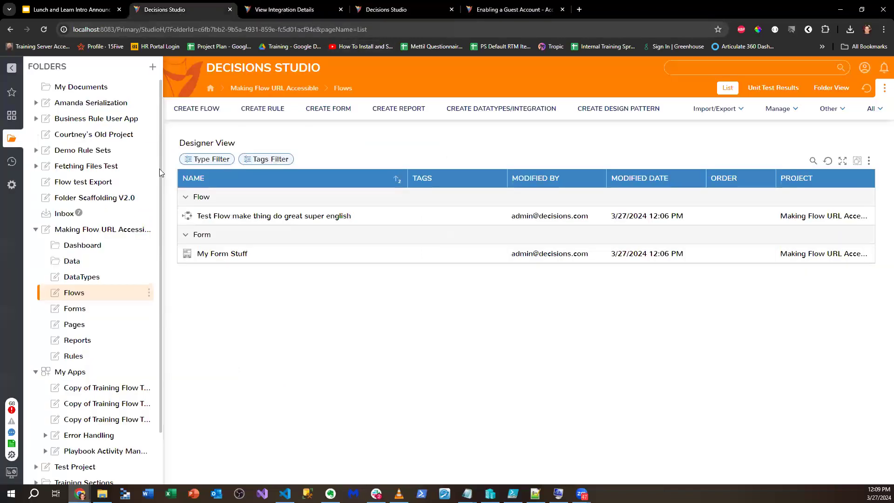
- Edit Portal Settings in System Settings, check Enable Guest Account, and save
{"action": "left_click", "coordinate": [163, 9]}
{"action": "left_click", "coordinate": [6, 188]}
{"action": "left_click", "coordinate": [49, 198]}
{"action": "scroll", "coordinate": [298, 254], "scroll_direction": "down", "scroll_amount": 7}
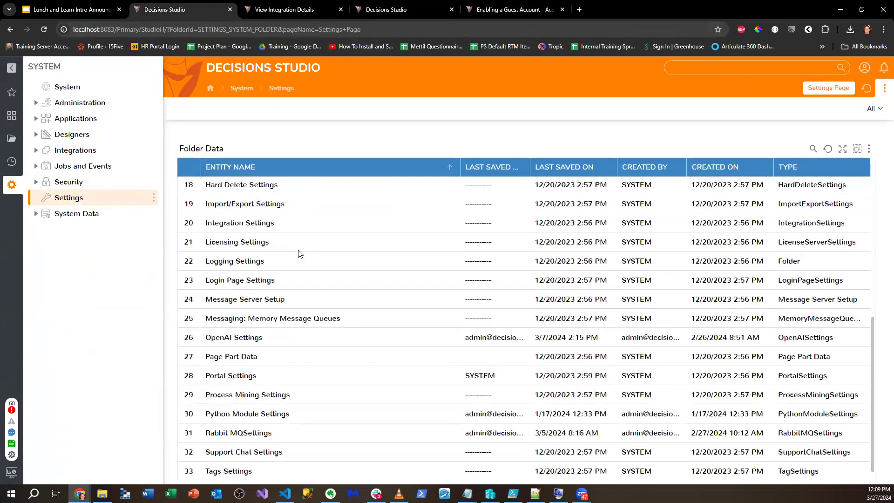
{"action": "scroll", "coordinate": [299, 253], "scroll_direction": "down", "scroll_amount": 1}
{"action": "right_click", "coordinate": [269, 358]}
{"action": "left_click", "coordinate": [299, 343]}
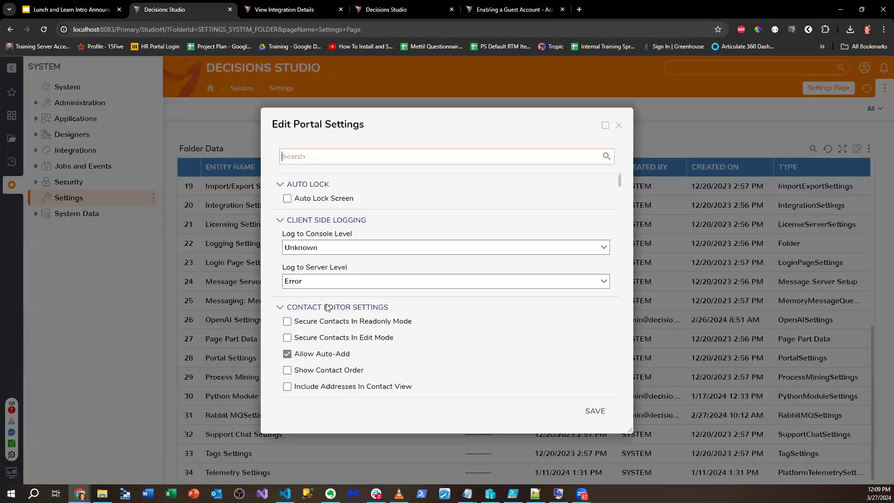
{"action": "type", "text": "Guest"}
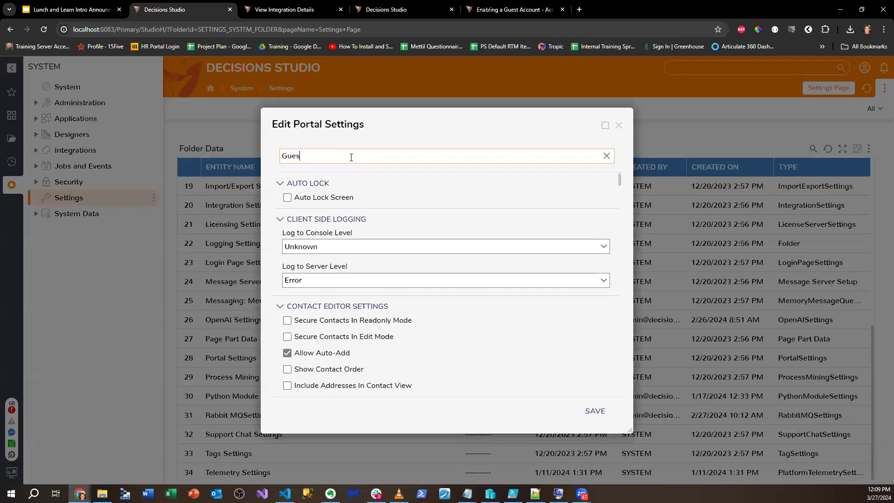
{"action": "left_click", "coordinate": [337, 201]}
{"action": "left_click", "coordinate": [595, 411]}
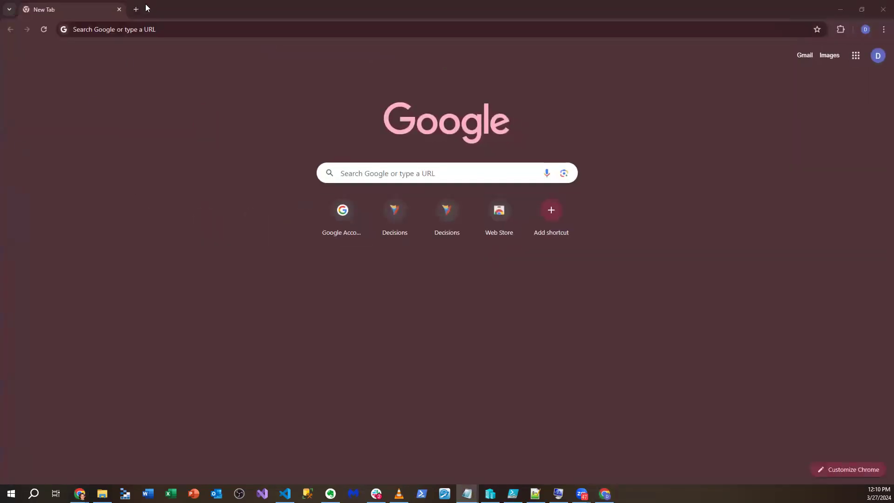
- Load the pasted guest flow URL and dismiss the missing 'Can Use' permission error
{"action": "left_click", "coordinate": [156, 32]}
{"action": "key", "text": "ctrl+v"}
{"action": "key", "text": "Return"}
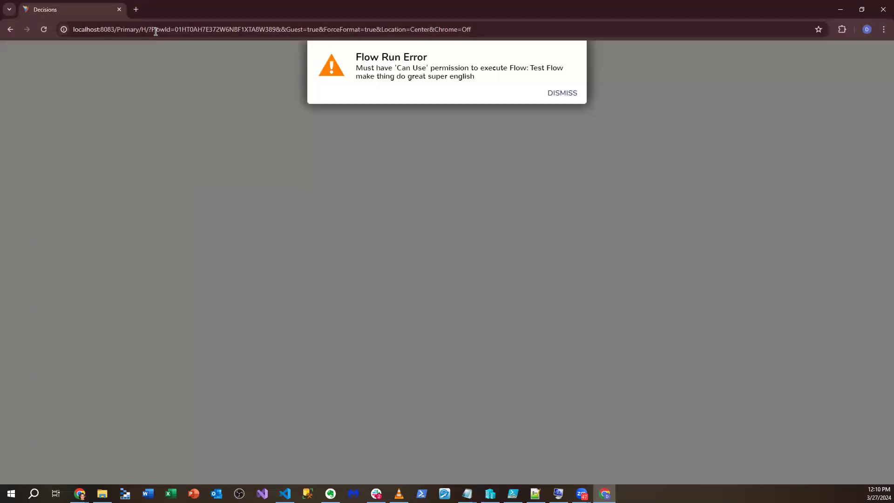
{"action": "left_click", "coordinate": [567, 96]}
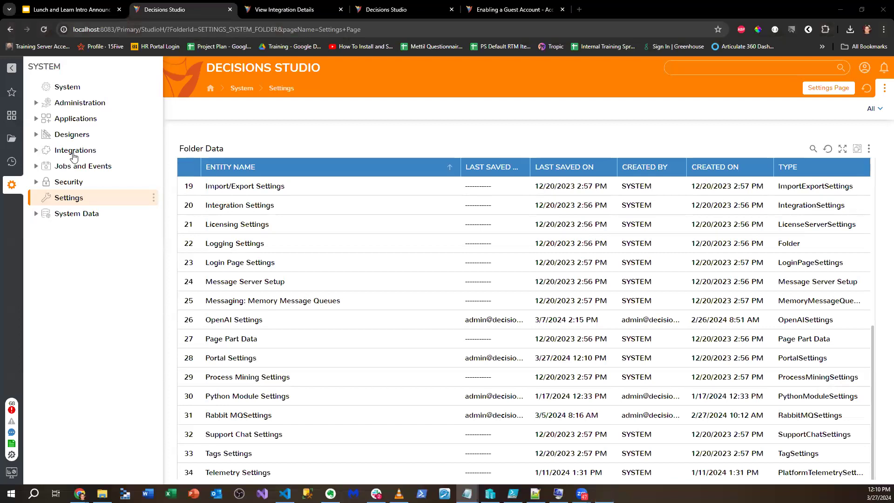
- Navigate to System > Security > Groups
{"action": "left_click", "coordinate": [12, 139]}
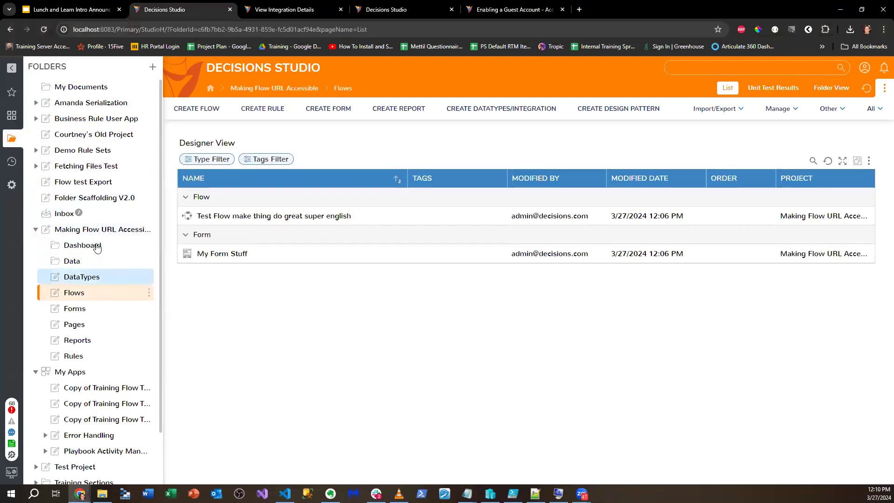
{"action": "scroll", "coordinate": [114, 297], "scroll_direction": "down", "scroll_amount": 1}
{"action": "scroll", "coordinate": [114, 297], "scroll_direction": "down", "scroll_amount": 1}
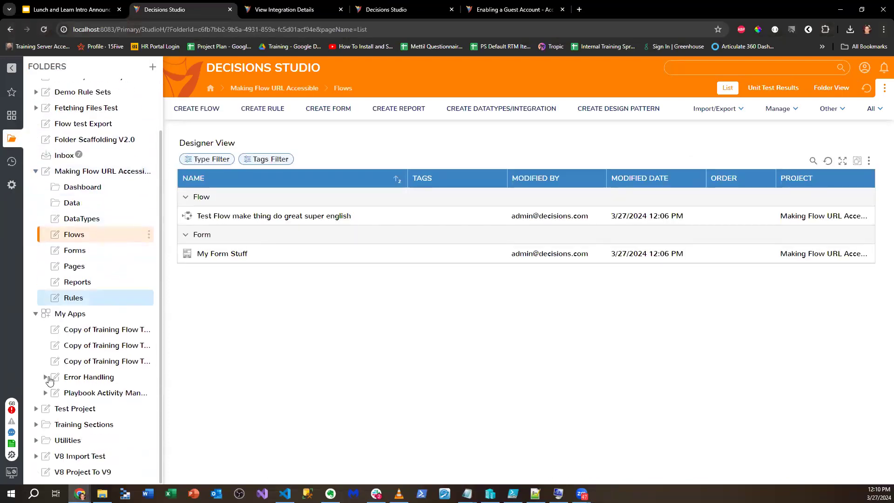
{"action": "left_click", "coordinate": [11, 185]}
{"action": "left_click", "coordinate": [68, 182]}
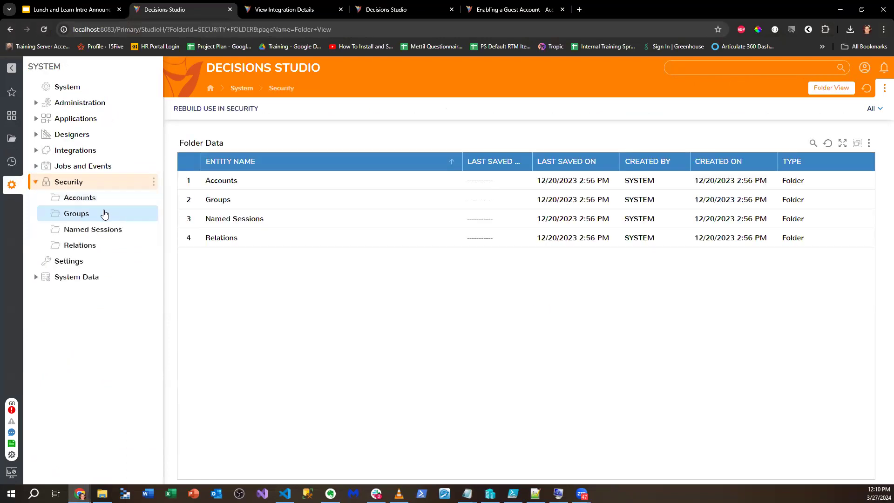
{"action": "left_click", "coordinate": [130, 199]}
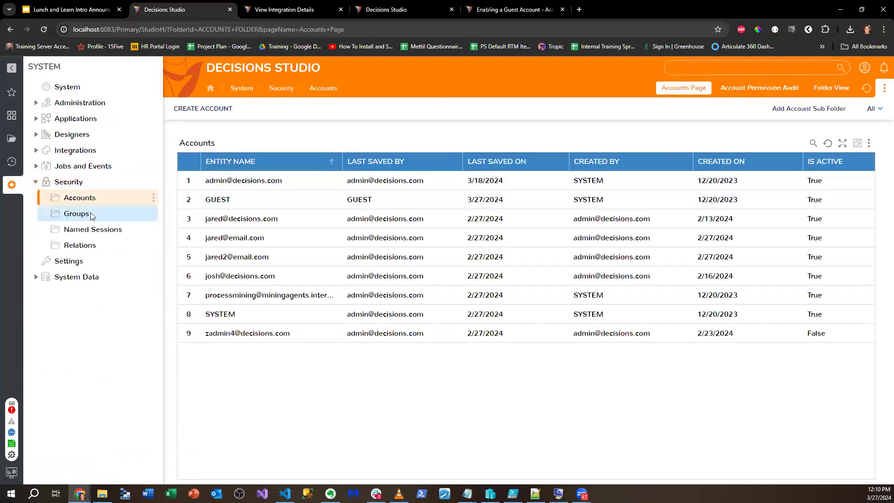
{"action": "left_click", "coordinate": [90, 212]}
- Create and save a new security group named 'Group For Guest'
{"action": "left_click", "coordinate": [216, 113]}
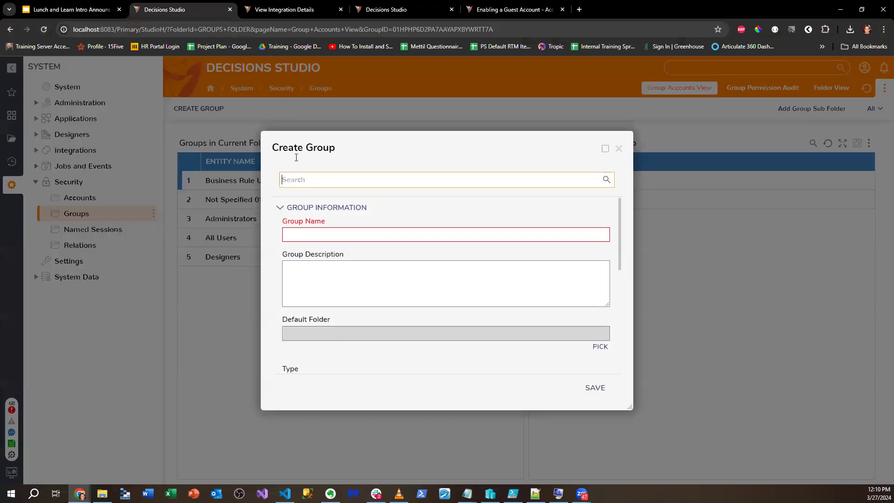
{"action": "left_click", "coordinate": [322, 228]}
{"action": "type", "text": "Guest Gropu"}
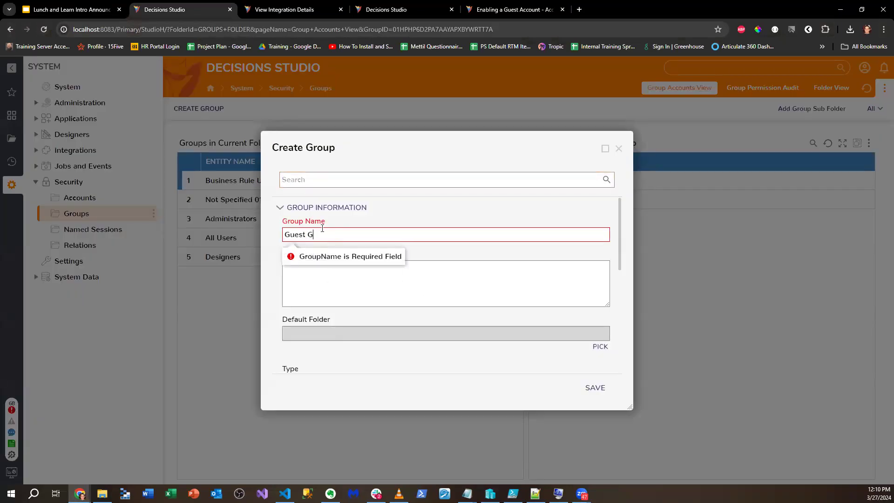
{"action": "key", "text": "BackSpace"}
{"action": "key", "text": "BackSpace"}
{"action": "key", "text": "BackSpace"}
{"action": "key", "text": "BackSpace"}
{"action": "key", "text": "BackSpace"}
{"action": "key", "text": "BackSpace"}
{"action": "key", "text": "BackSpace"}
{"action": "type", "text": "Gr"}
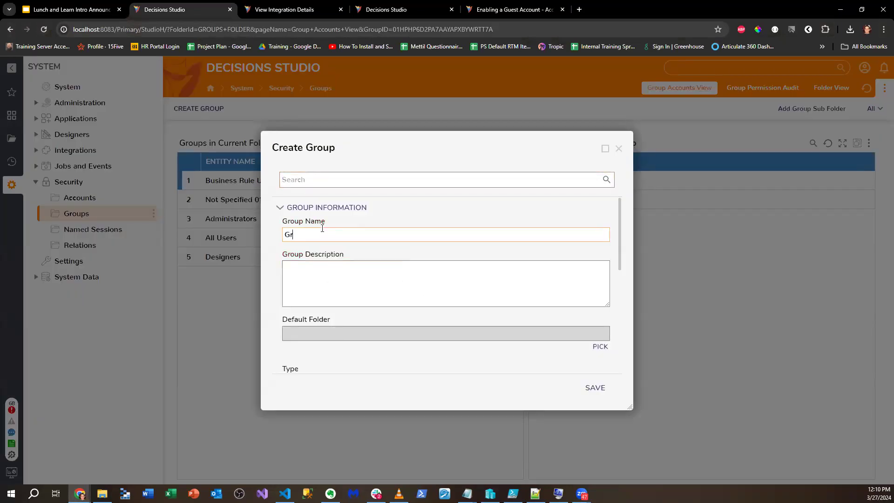
{"action": "type", "text": "oup For Guest"}
{"action": "scroll", "coordinate": [364, 304], "scroll_direction": "down", "scroll_amount": 3}
{"action": "scroll", "coordinate": [369, 305], "scroll_direction": "up", "scroll_amount": 1}
{"action": "scroll", "coordinate": [369, 305], "scroll_direction": "down", "scroll_amount": 3}
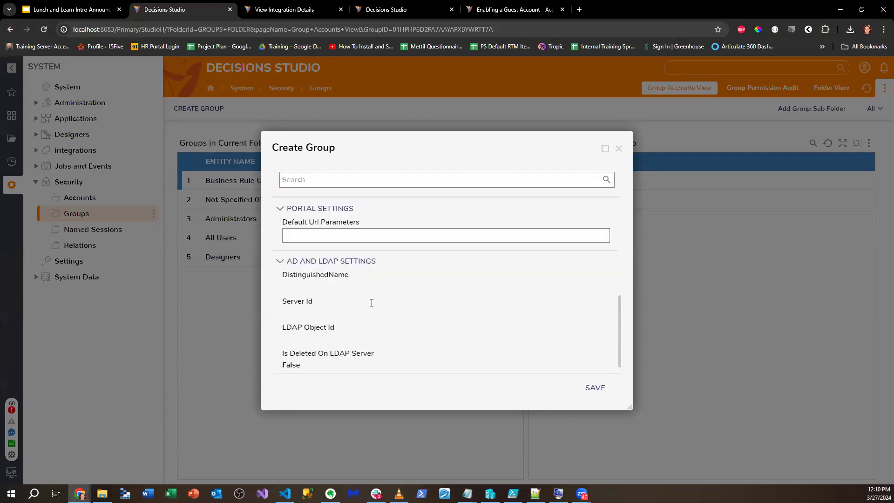
{"action": "left_click", "coordinate": [591, 387]}
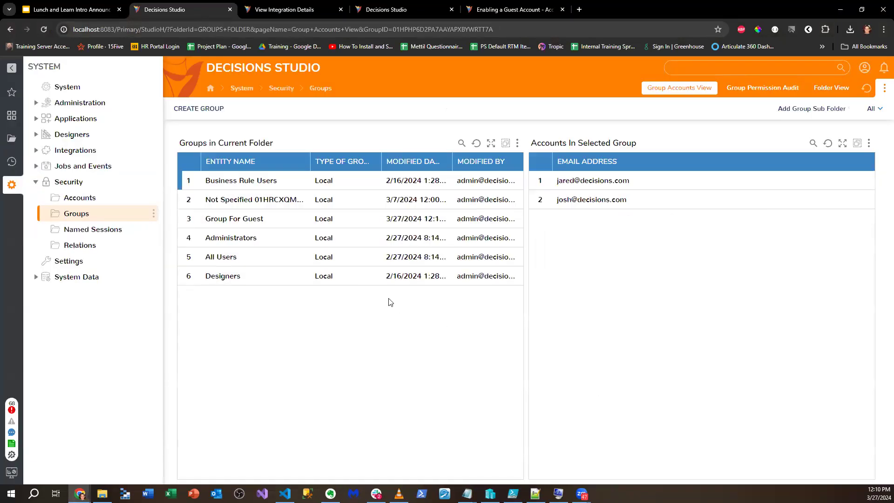
- Assign the GUEST account to Group For Guest through Add/Remove Accounts
{"action": "left_click", "coordinate": [275, 218]}
{"action": "right_click", "coordinate": [293, 219]}
{"action": "left_click", "coordinate": [330, 173]}
{"action": "left_click", "coordinate": [189, 243]}
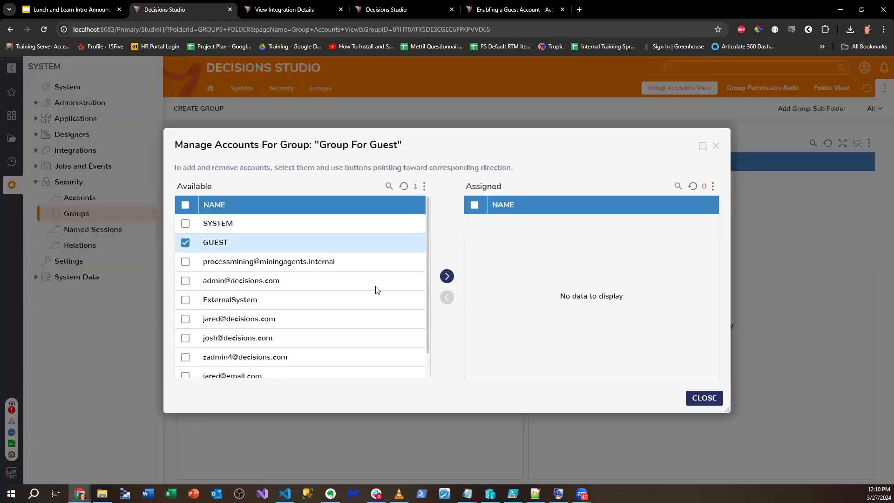
{"action": "left_click", "coordinate": [704, 397]}
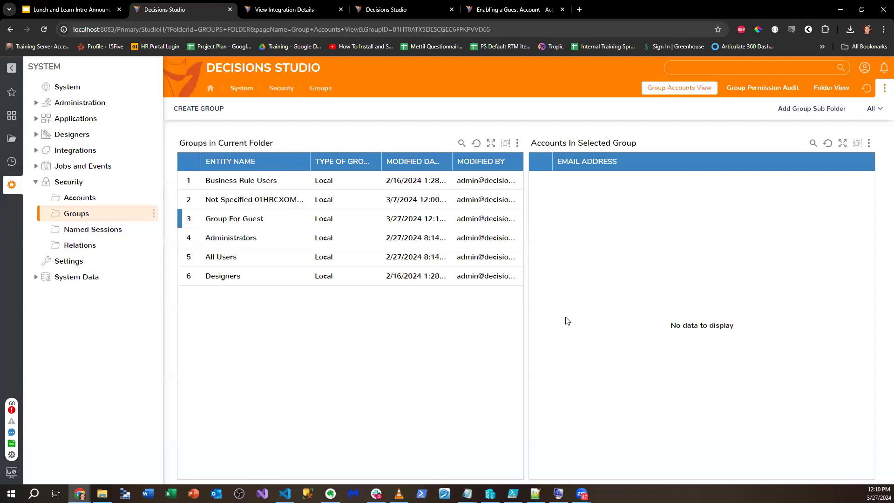
{"action": "right_click", "coordinate": [346, 219]}
{"action": "mouse_move", "coordinate": [374, 216]}
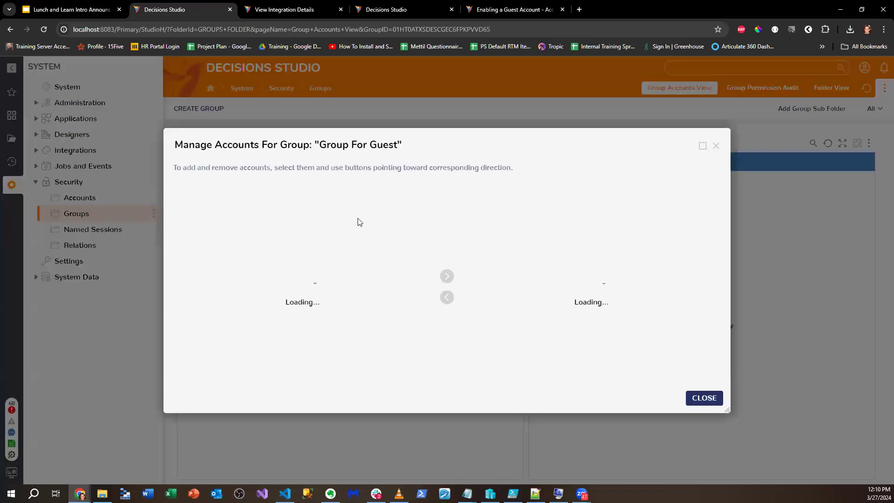
{"action": "left_click", "coordinate": [383, 174]}
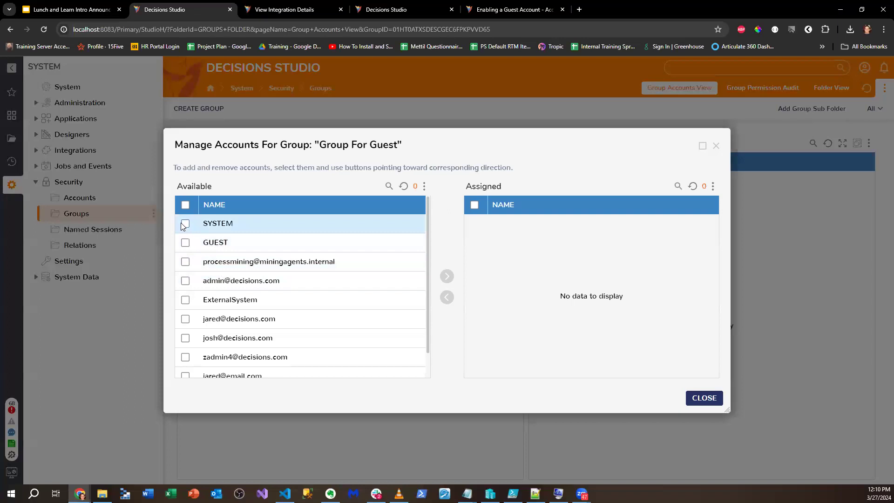
{"action": "left_click", "coordinate": [186, 242]}
{"action": "left_click", "coordinate": [446, 277]}
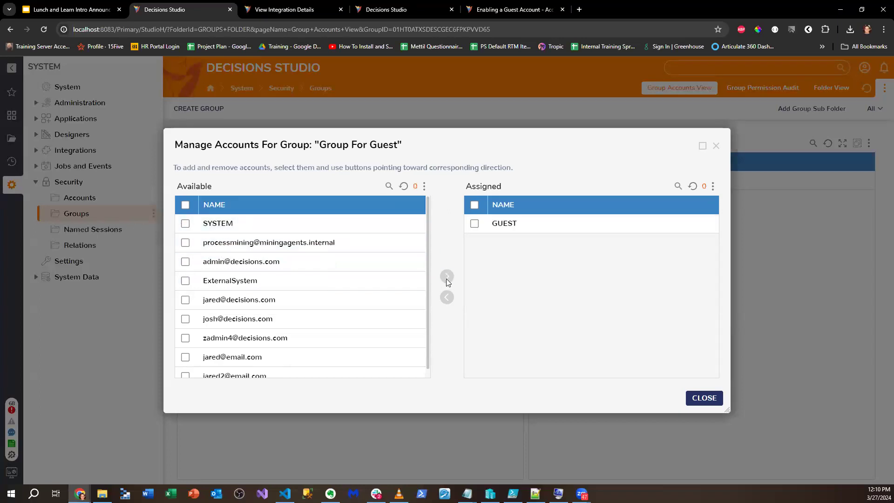
{"action": "left_click", "coordinate": [705, 399]}
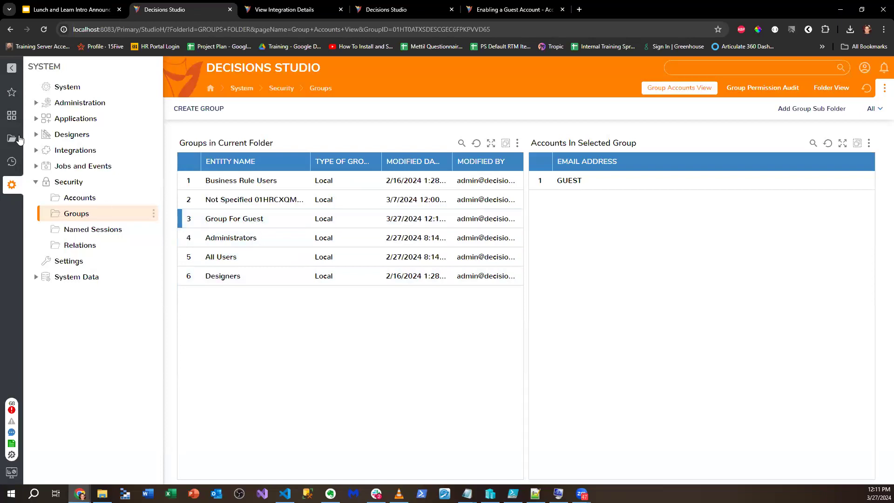
{"action": "left_click", "coordinate": [11, 138]}
- Grant Group For Guest CanUse on the Making Flow URL Accessible folder and save permissions
{"action": "right_click", "coordinate": [67, 231]}
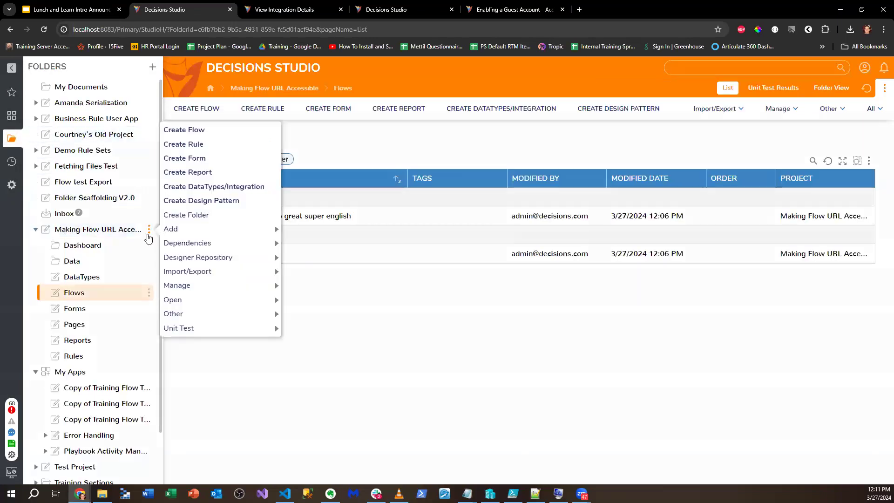
{"action": "mouse_move", "coordinate": [193, 285]}
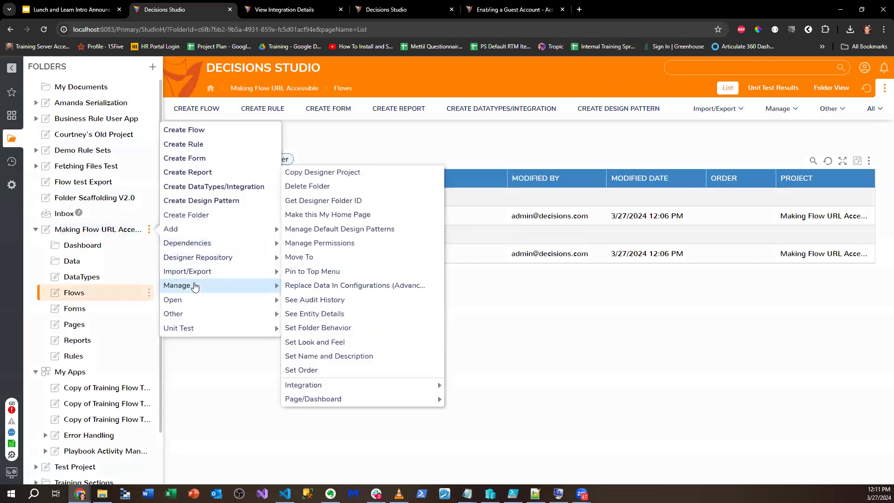
{"action": "left_click", "coordinate": [333, 244]}
{"action": "left_click", "coordinate": [605, 239]}
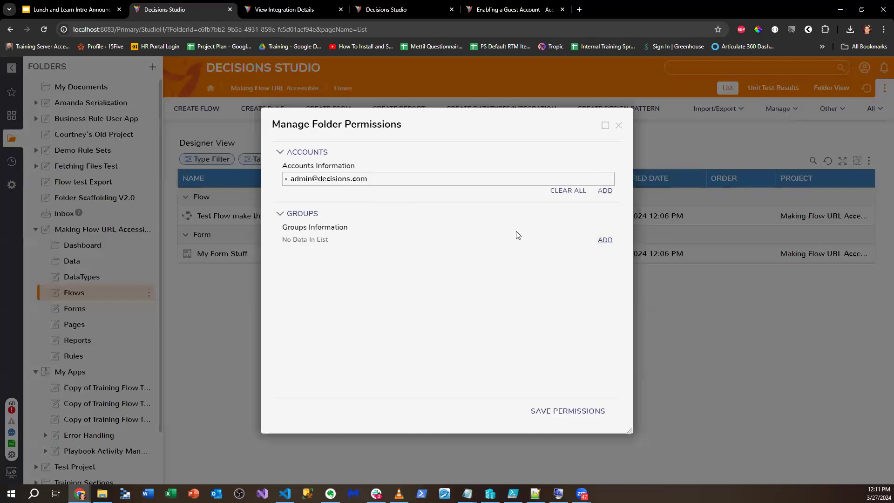
{"action": "left_click", "coordinate": [553, 228]}
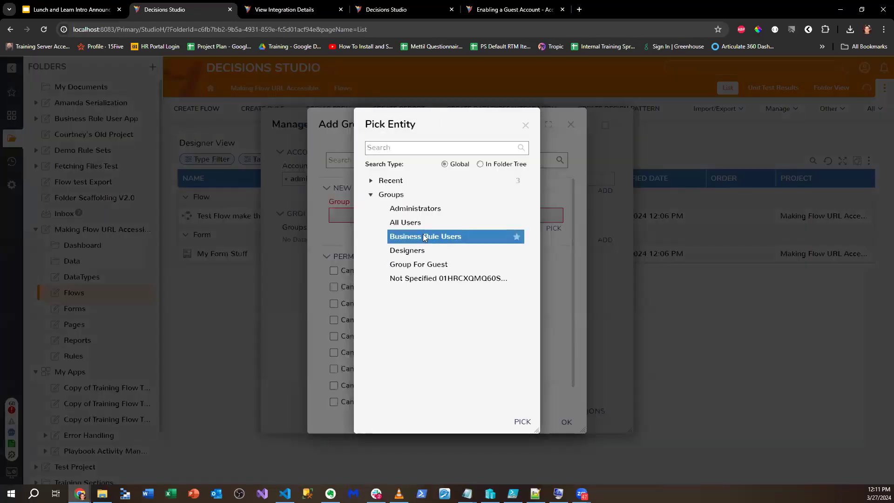
{"action": "left_click", "coordinate": [419, 264]}
{"action": "left_click", "coordinate": [523, 422]}
{"action": "left_click", "coordinate": [333, 270]}
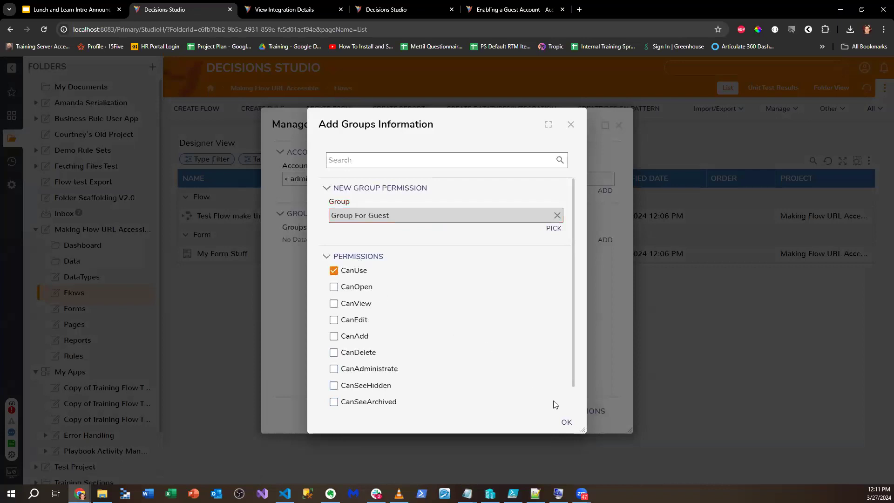
{"action": "left_click", "coordinate": [566, 421]}
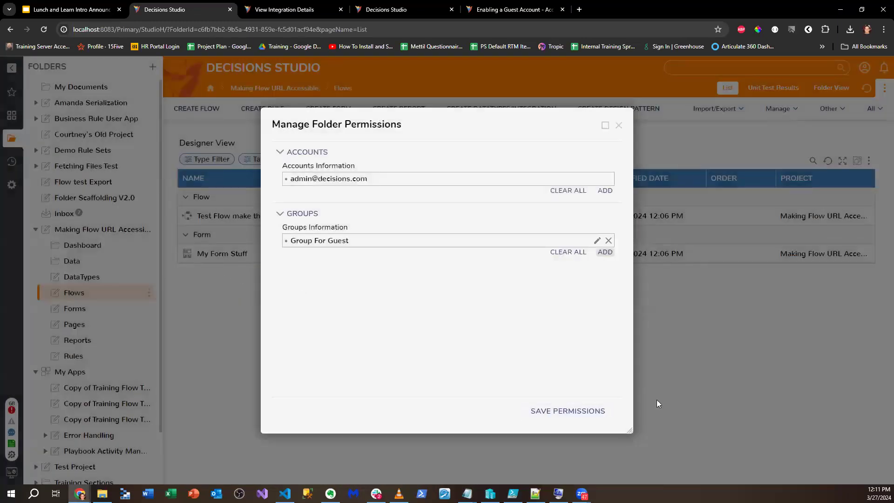
{"action": "left_click", "coordinate": [551, 411]}
{"action": "key", "text": "alt+Tab"}
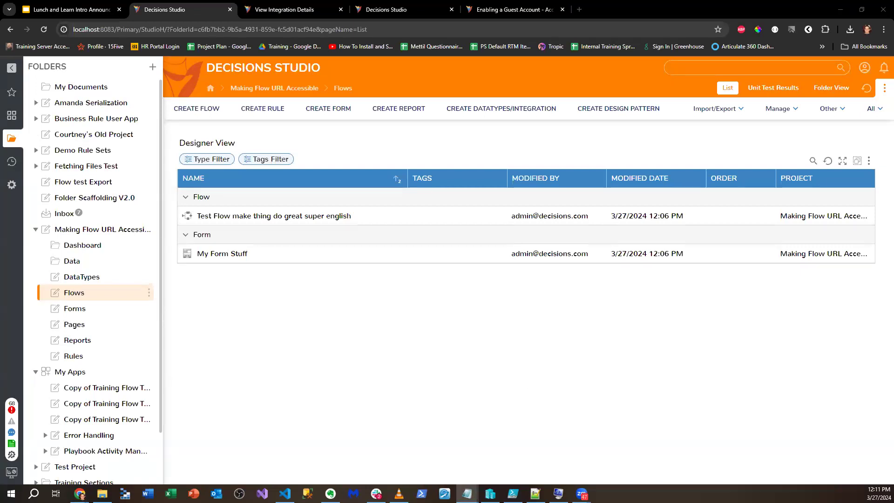
{"action": "key", "text": "alt+Tab"}
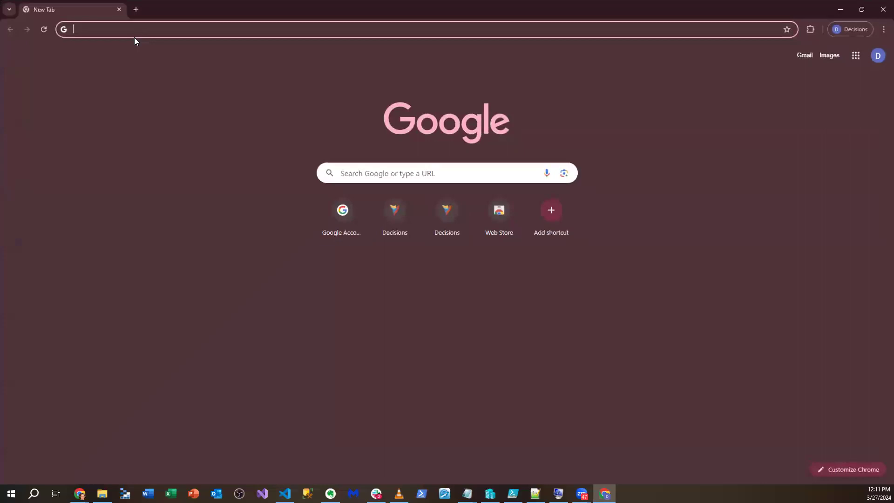
- Load the copied guest URL in a new browser window and move it aside
{"action": "left_click", "coordinate": [140, 29]}
{"action": "type", "text": "http://localhost:8083/Primary/?FlowId=01HT0AH7E372W6NBF1XTA8W389&&Guest=true&ForceFormat=true&Location=Center&Chrome=Off"}
{"action": "key", "text": "Return"}
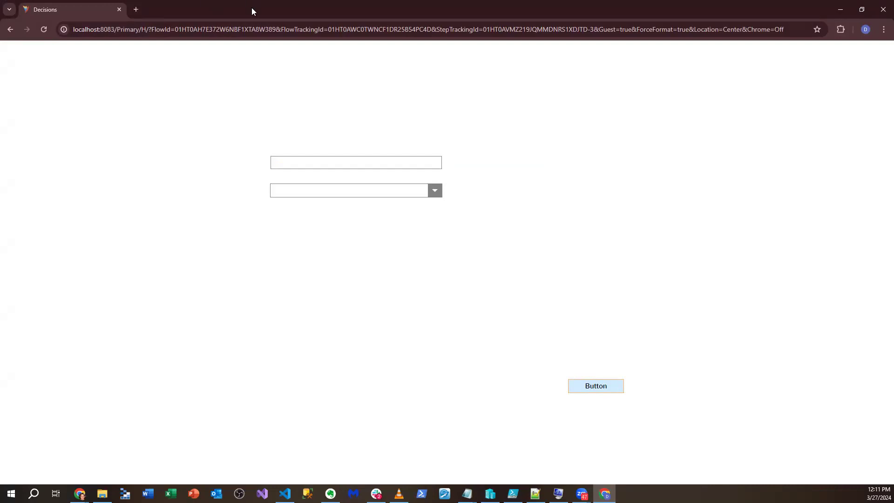
{"action": "left_click_drag", "start_coordinate": [251, 8], "coordinate": [893, 279]}
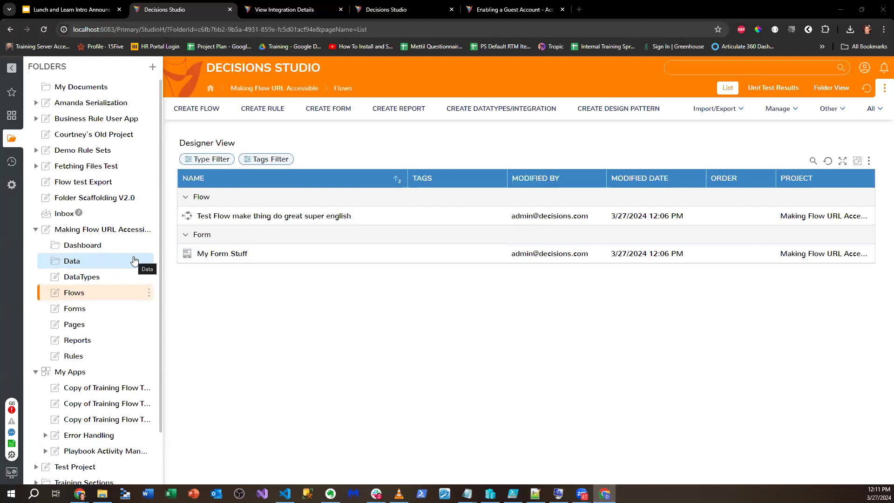
- View Test Flow's integration details, then close the flow designer
{"action": "left_click", "coordinate": [240, 216]}
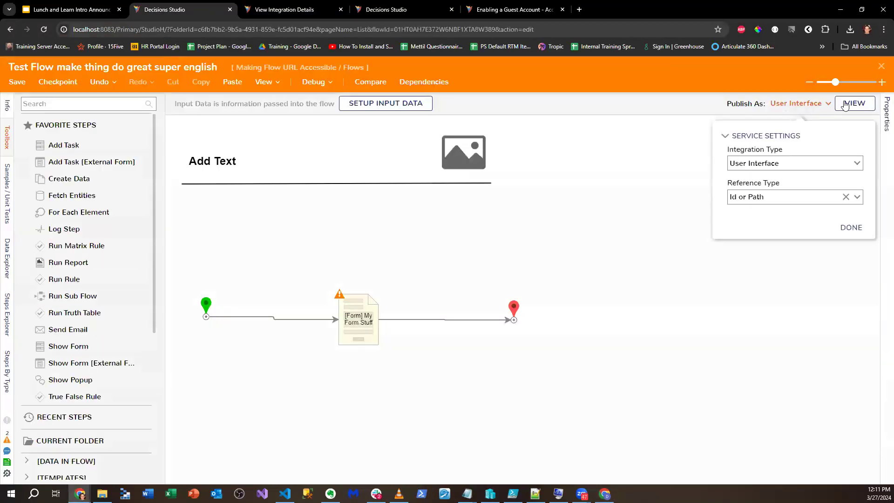
{"action": "left_click", "coordinate": [845, 105]}
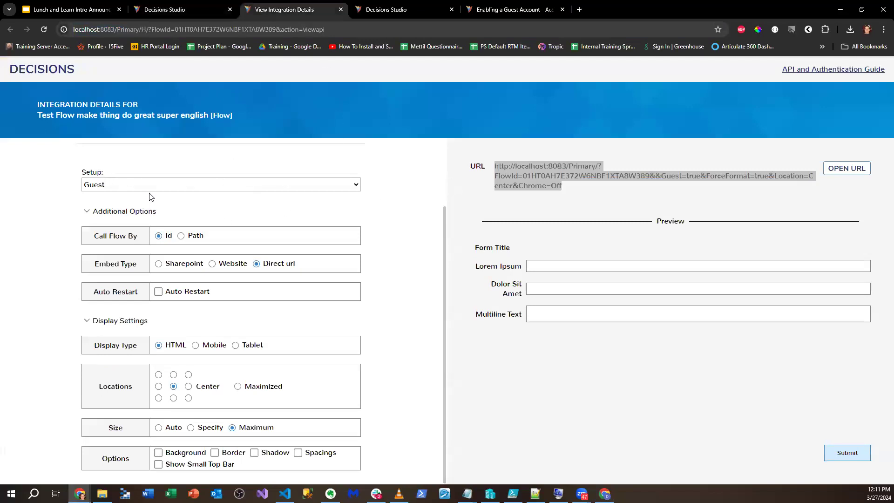
{"action": "left_click", "coordinate": [144, 7]}
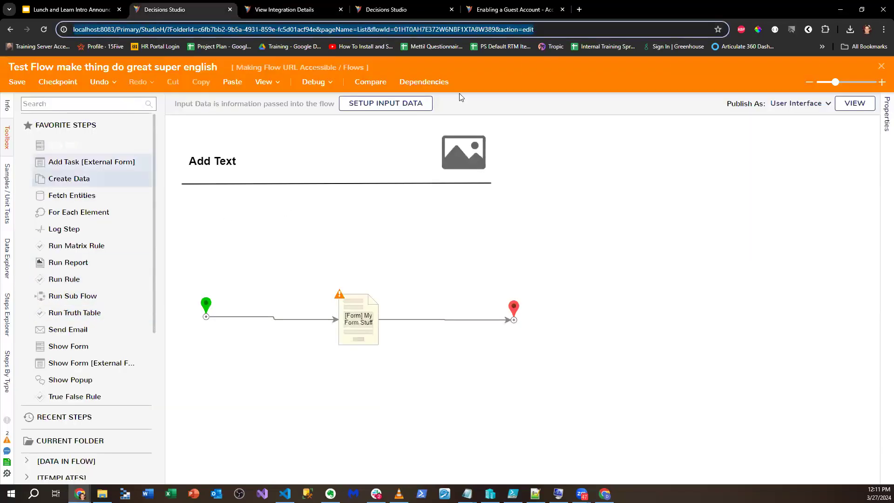
{"action": "left_click", "coordinate": [882, 67]}
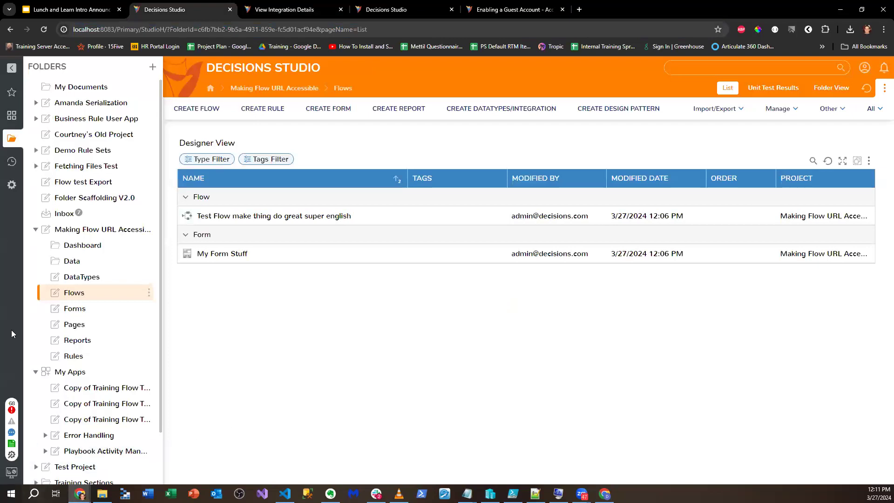
- Toggle Enable Guest Account in System > Settings > Portal Settings and save
{"action": "left_click", "coordinate": [11, 186]}
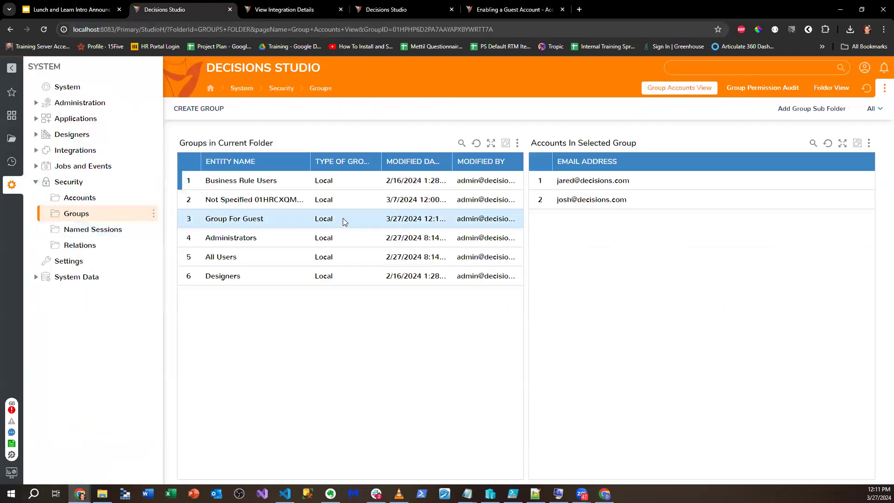
{"action": "left_click", "coordinate": [65, 197]}
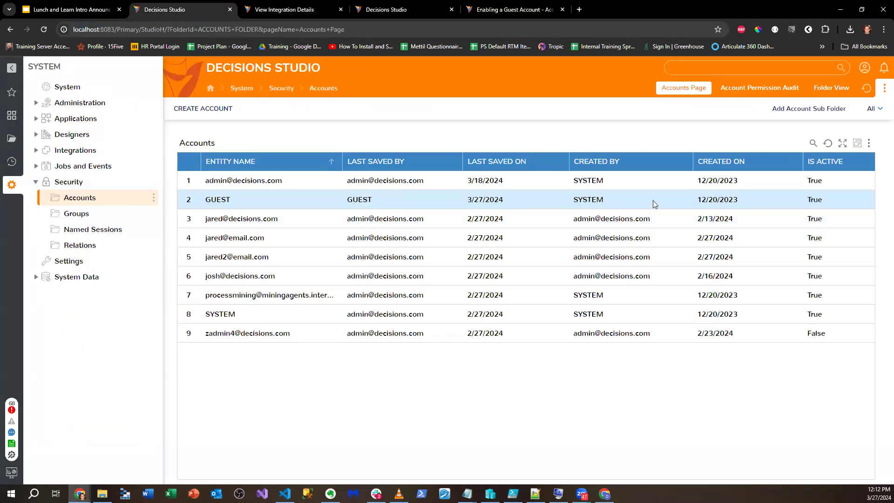
{"action": "left_click", "coordinate": [9, 186]}
{"action": "left_click", "coordinate": [10, 186]}
{"action": "left_click", "coordinate": [69, 260]}
{"action": "scroll", "coordinate": [315, 340], "scroll_direction": "down", "scroll_amount": 3}
{"action": "scroll", "coordinate": [316, 340], "scroll_direction": "down", "scroll_amount": 5}
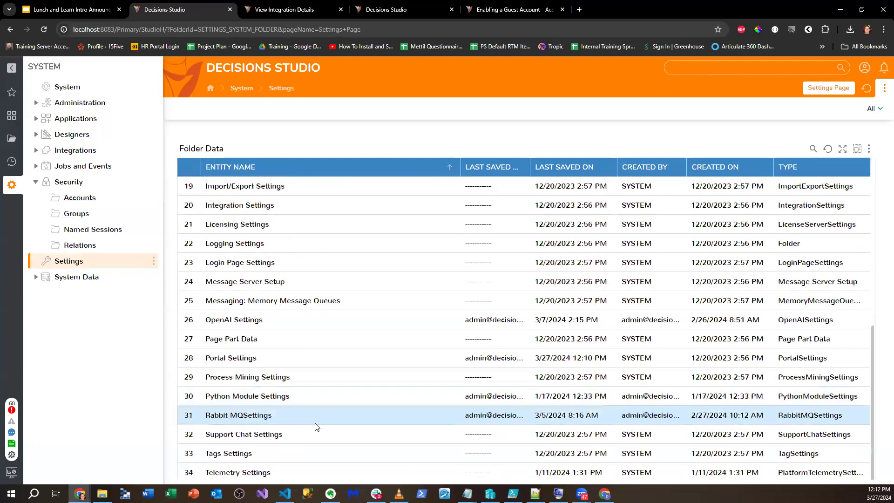
{"action": "left_click", "coordinate": [255, 358]}
{"action": "left_click", "coordinate": [272, 341]}
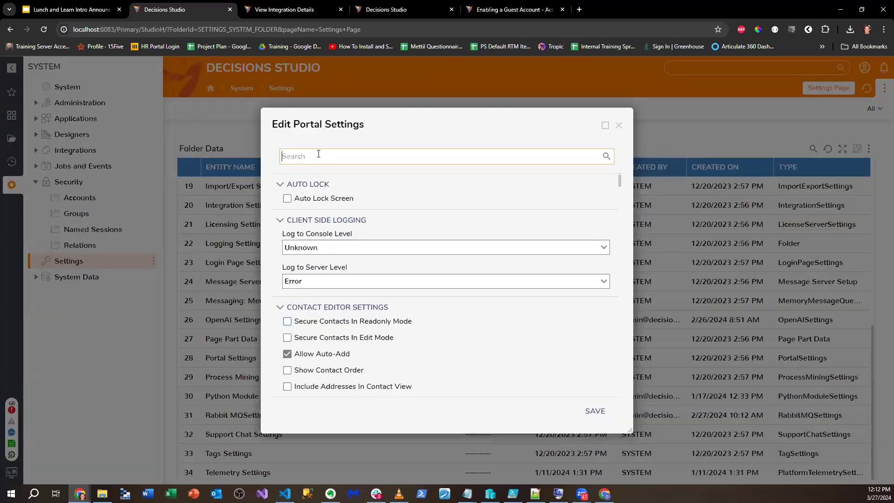
{"action": "type", "text": "Guest"}
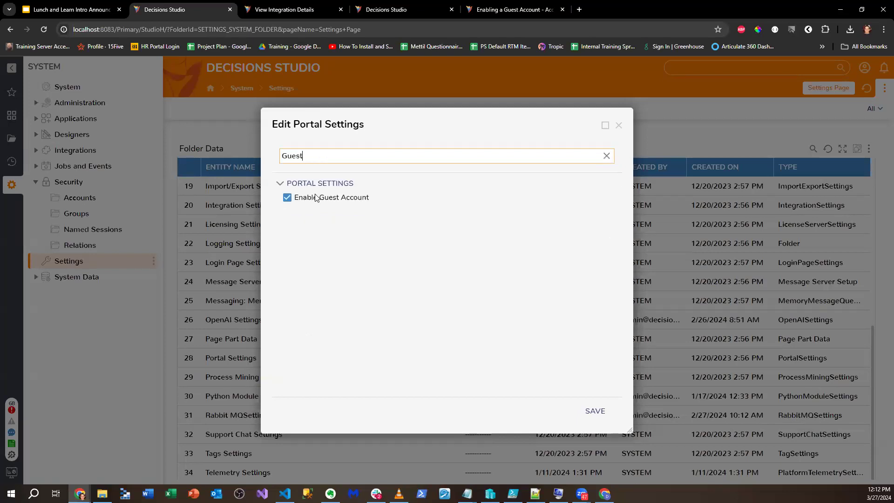
{"action": "left_click", "coordinate": [310, 198]}
{"action": "left_click", "coordinate": [595, 411]}
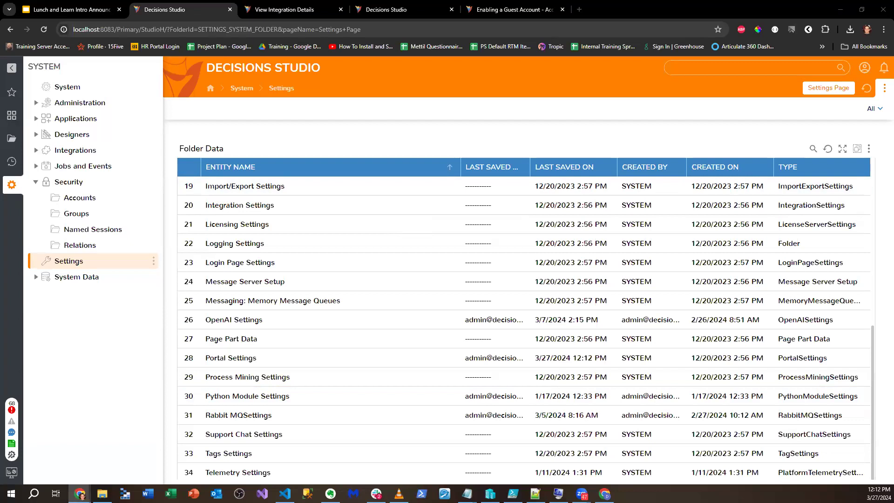
- Begin a named session, browse the account picker, cancel, and go to Security > Accounts
{"action": "left_click", "coordinate": [113, 231]}
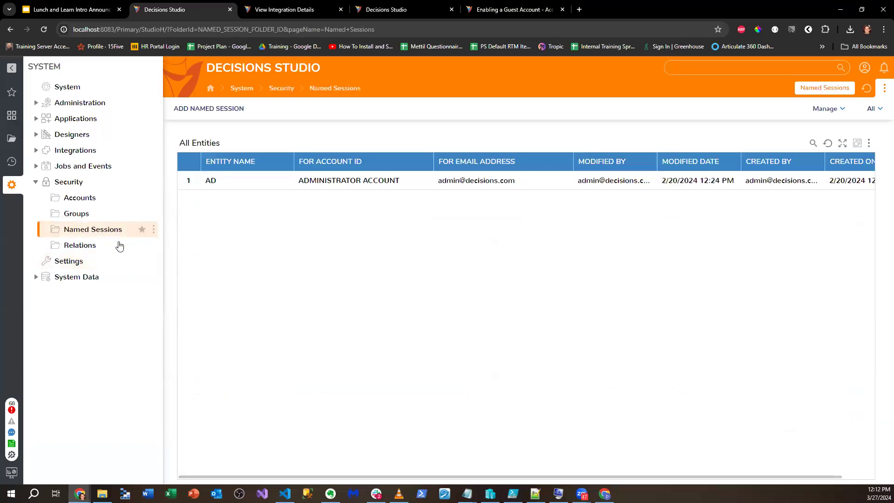
{"action": "left_click", "coordinate": [223, 108]}
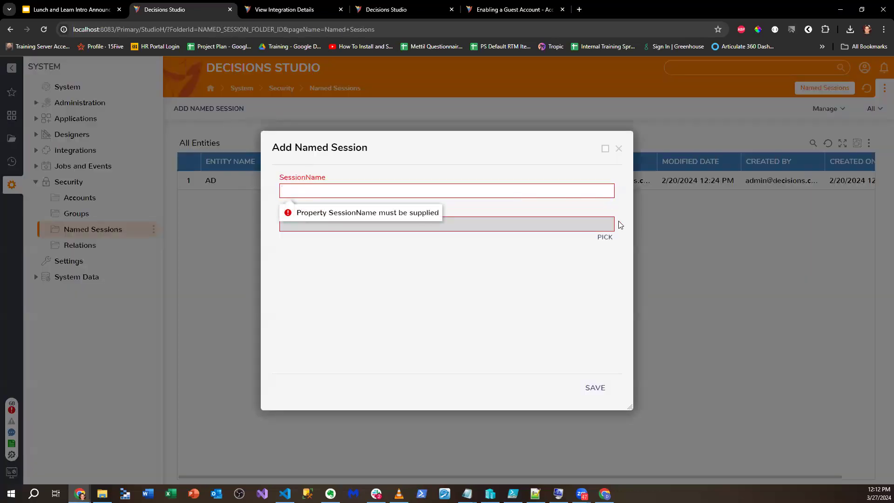
{"action": "left_click", "coordinate": [606, 237]}
{"action": "left_click", "coordinate": [371, 194]}
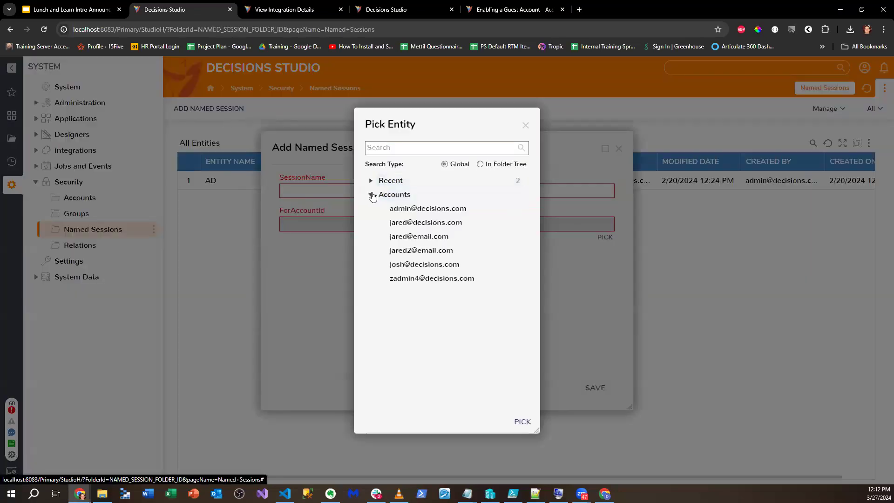
{"action": "left_click", "coordinate": [371, 180]}
{"action": "left_click", "coordinate": [370, 180]}
{"action": "left_click", "coordinate": [370, 194]}
{"action": "left_click", "coordinate": [525, 125]}
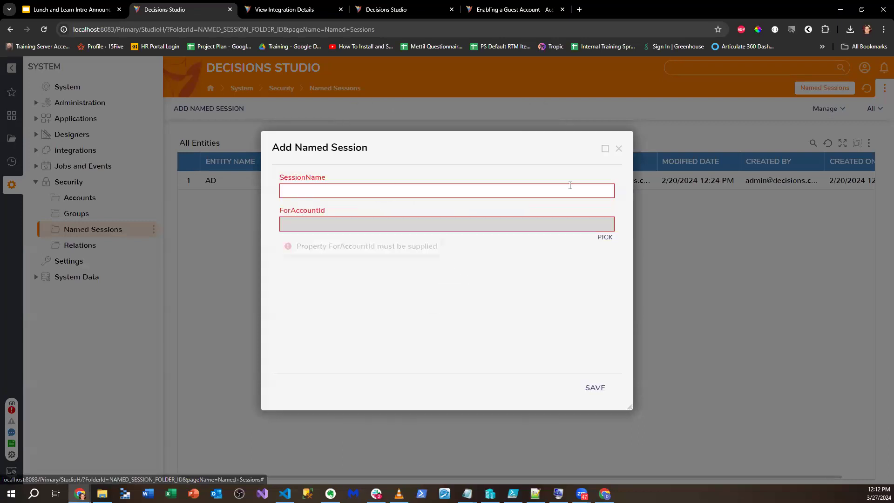
{"action": "left_click", "coordinate": [617, 149]}
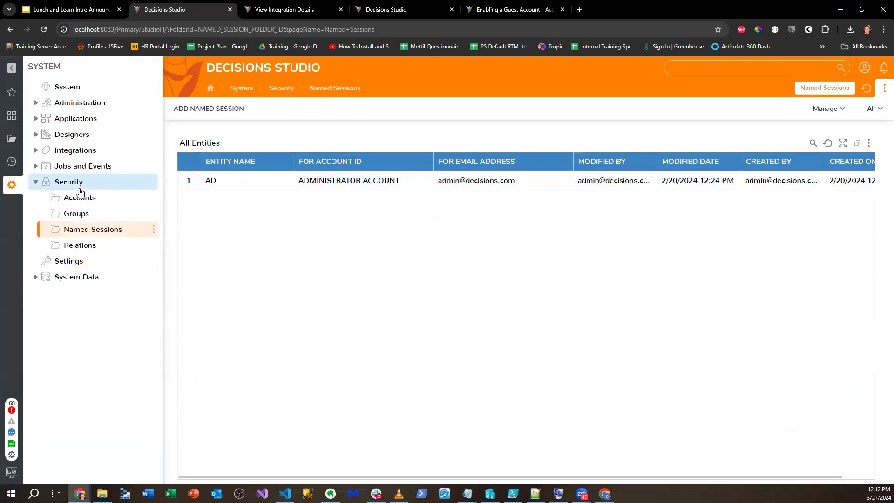
{"action": "left_click", "coordinate": [78, 197]}
- Start a new account and enter its email address
{"action": "left_click", "coordinate": [203, 108]}
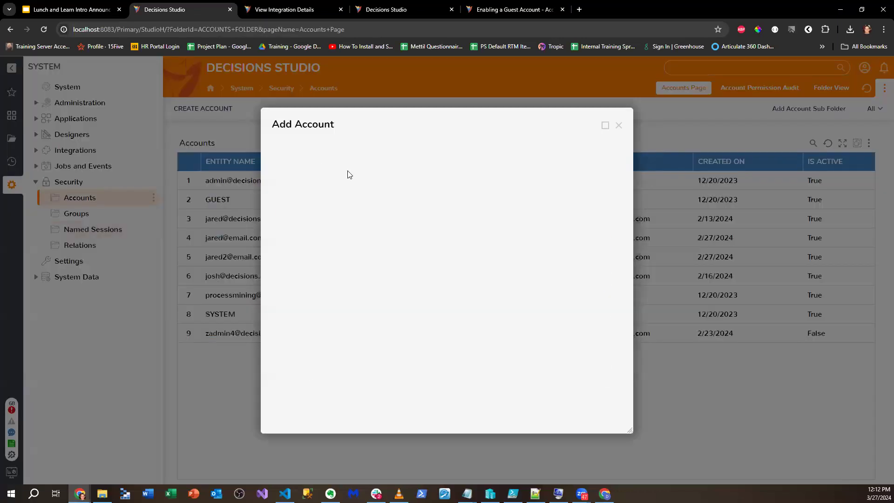
{"action": "left_click", "coordinate": [323, 211]}
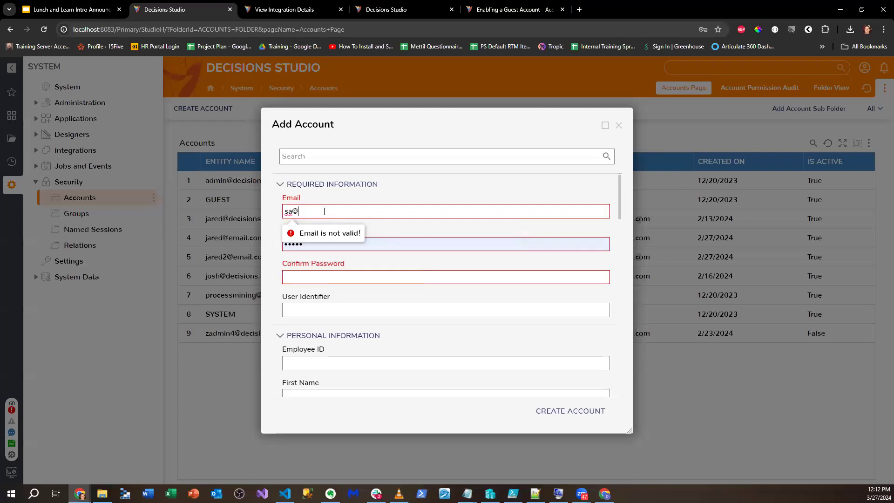
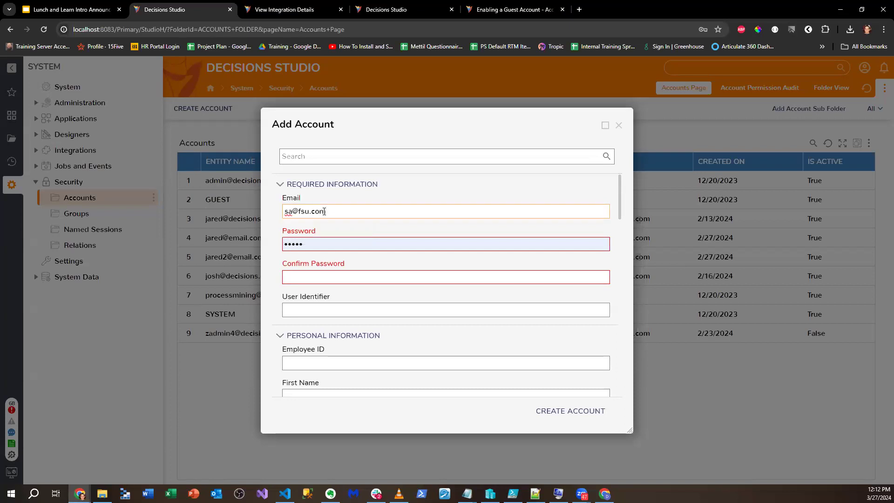
{"action": "key", "text": "Tab"}
- Enter and confirm the new account's password
{"action": "scroll", "coordinate": [313, 209], "scroll_direction": "down", "scroll_amount": 2}
{"action": "scroll", "coordinate": [313, 209], "scroll_direction": "up", "scroll_amount": 1}
{"action": "left_click_drag", "start_coordinate": [316, 199], "coordinate": [143, 206]}
{"action": "key", "text": "BackSpace"}
{"action": "type", "text": "•••••"}
{"action": "left_click", "coordinate": [317, 229]}
{"action": "type", "text": "••"}
{"action": "left_click_drag", "start_coordinate": [317, 198], "coordinate": [211, 198]}
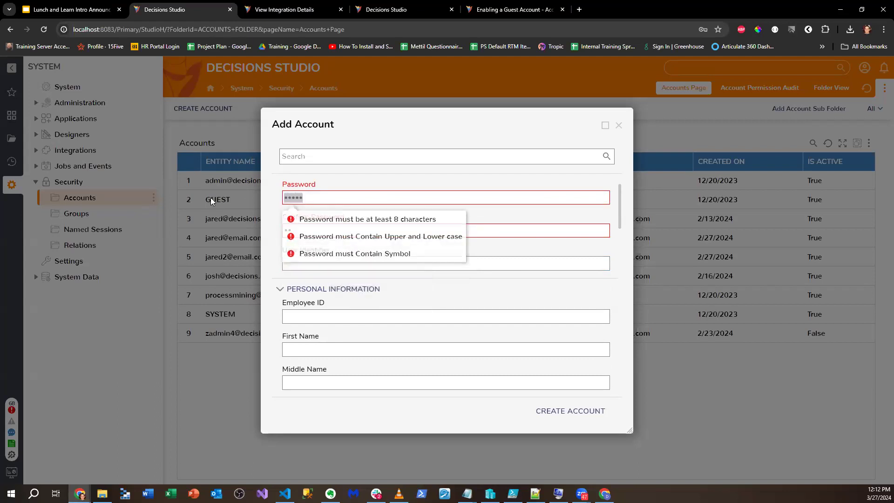
{"action": "type", "text": "•••••••••••"}
{"action": "key", "text": "Tab"}
{"action": "key", "text": "BackSpace"}
{"action": "type", "text": "•••••••••••"}
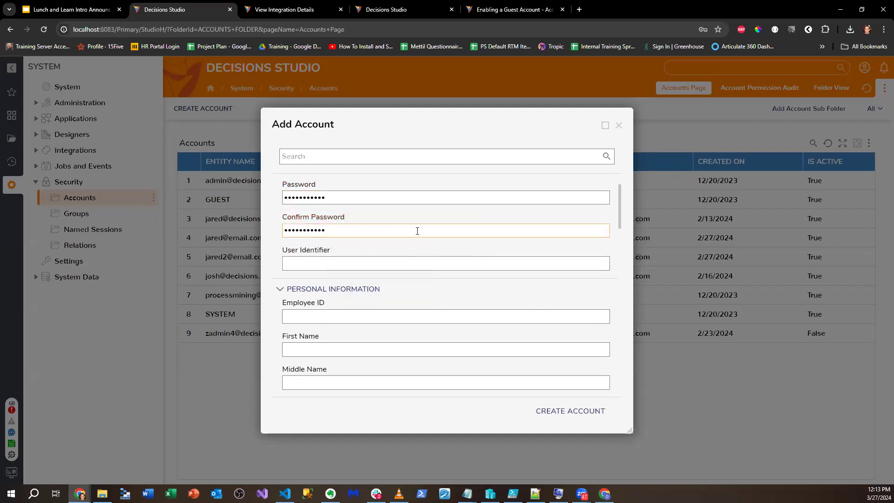
- Add the All Users group, create the account, and dismiss Chrome's save-password prompt
{"action": "scroll", "coordinate": [417, 280], "scroll_direction": "down", "scroll_amount": 10}
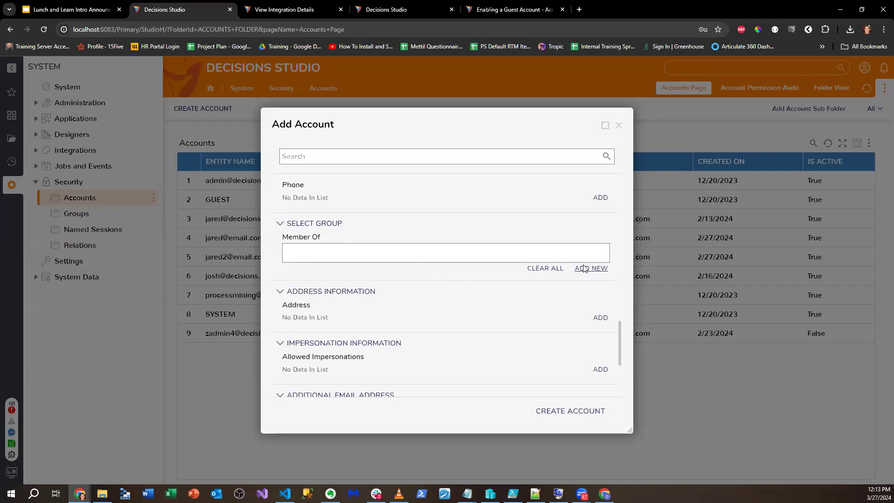
{"action": "left_click", "coordinate": [584, 269]}
{"action": "left_click", "coordinate": [426, 222]}
{"action": "left_click", "coordinate": [523, 420]}
{"action": "scroll", "coordinate": [512, 335], "scroll_direction": "down", "scroll_amount": 3}
{"action": "left_click", "coordinate": [577, 411]}
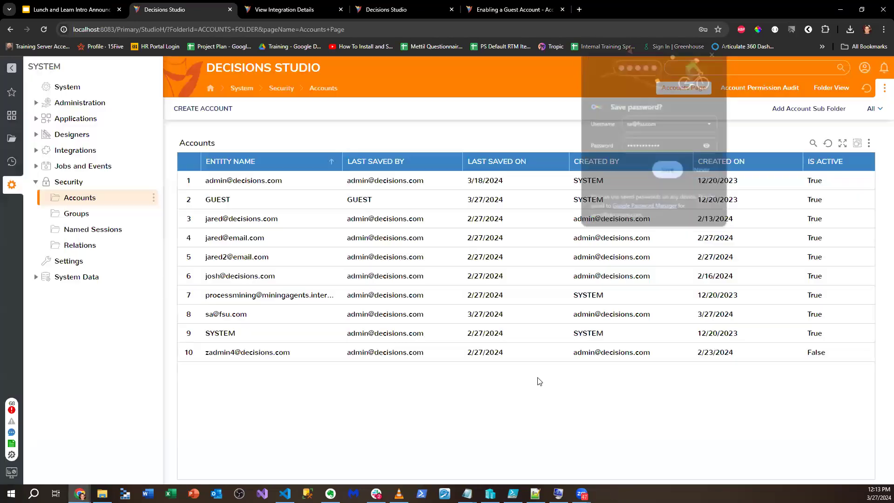
{"action": "left_click", "coordinate": [702, 172]}
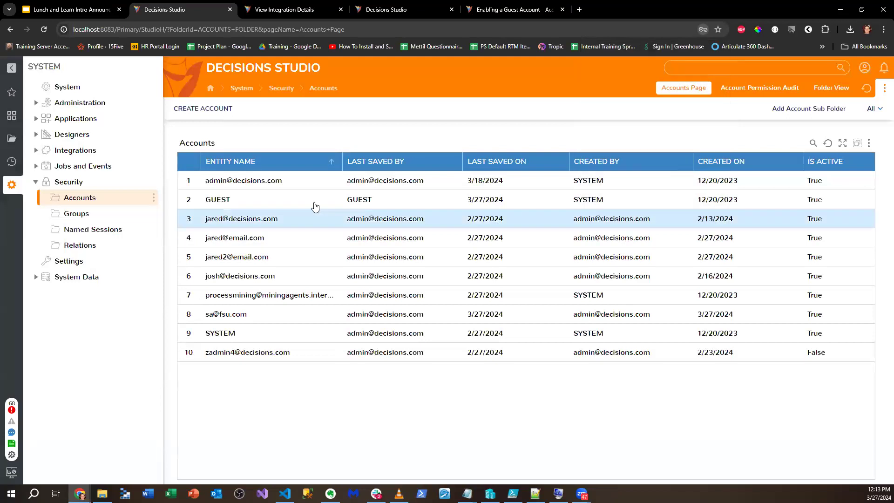
- Add a named session 'FSU access' running as the newly created account, then open Folders
{"action": "left_click", "coordinate": [89, 229]}
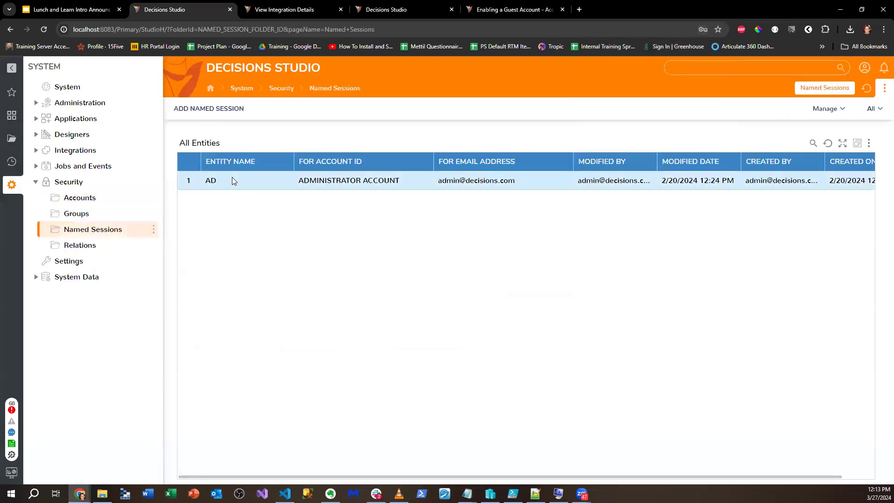
{"action": "left_click", "coordinate": [221, 111]}
{"action": "left_click", "coordinate": [554, 191]}
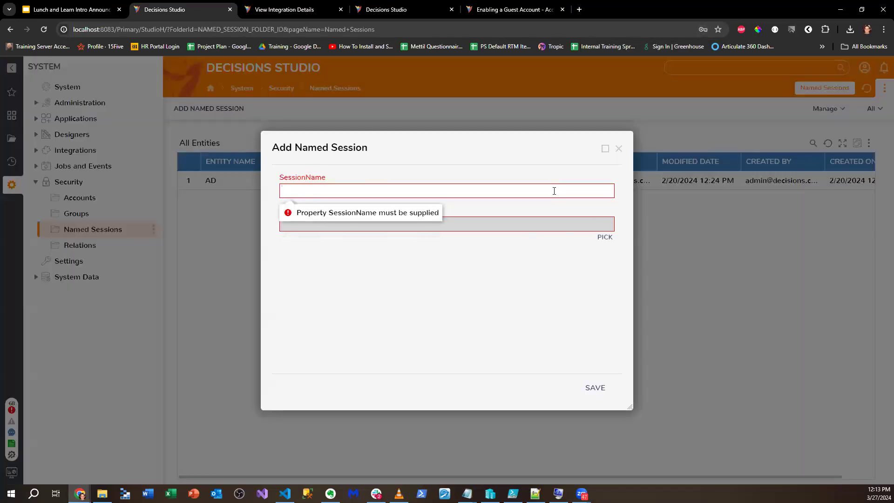
{"action": "type", "text": "FSU "}
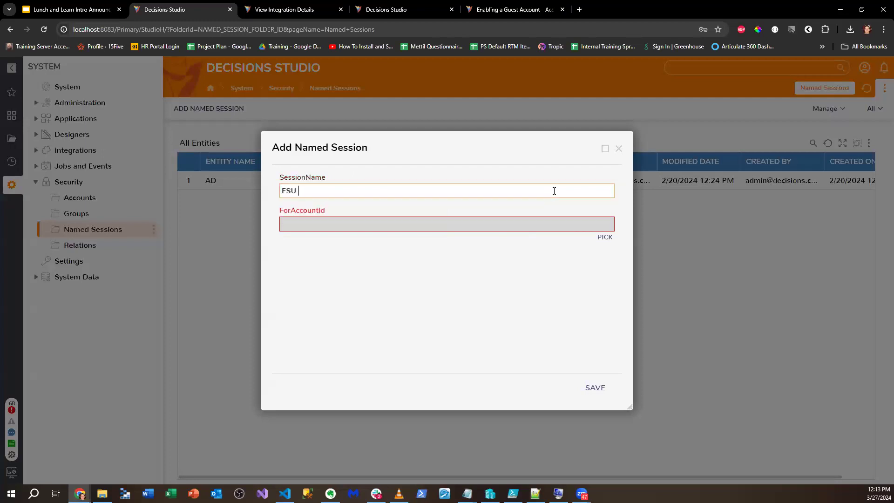
{"action": "type", "text": "access"}
{"action": "left_click", "coordinate": [605, 237]}
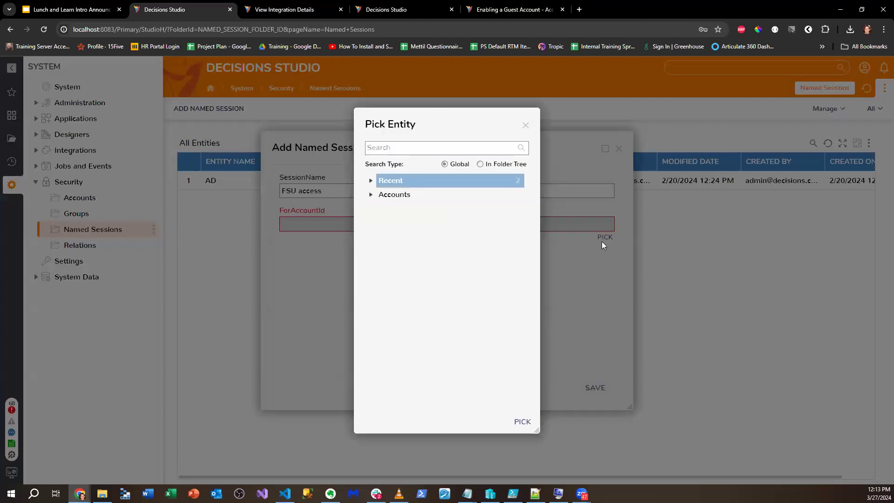
{"action": "left_click", "coordinate": [371, 194]}
{"action": "left_click", "coordinate": [411, 278]}
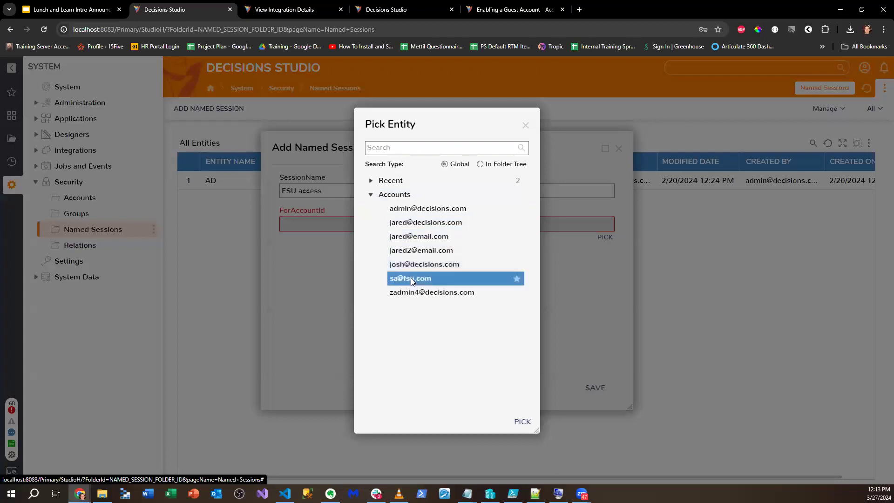
{"action": "left_click", "coordinate": [519, 424]}
{"action": "left_click", "coordinate": [595, 388]}
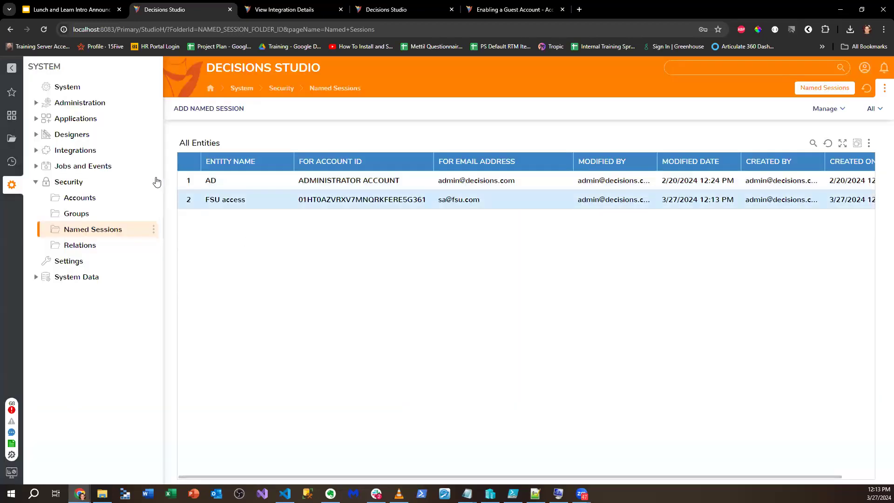
{"action": "left_click", "coordinate": [10, 138]}
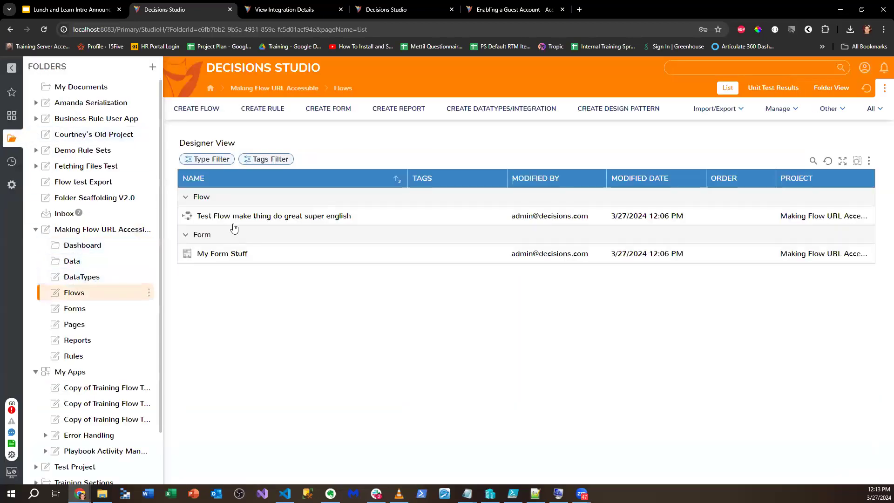
- Open Test Flow's integration details page via Publish As > View
{"action": "left_click", "coordinate": [238, 216]}
{"action": "left_click", "coordinate": [812, 104]}
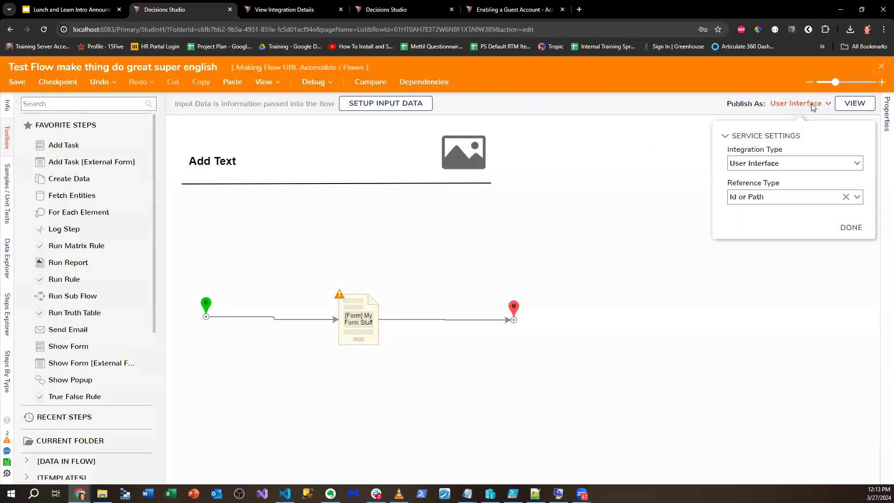
{"action": "left_click", "coordinate": [855, 103]}
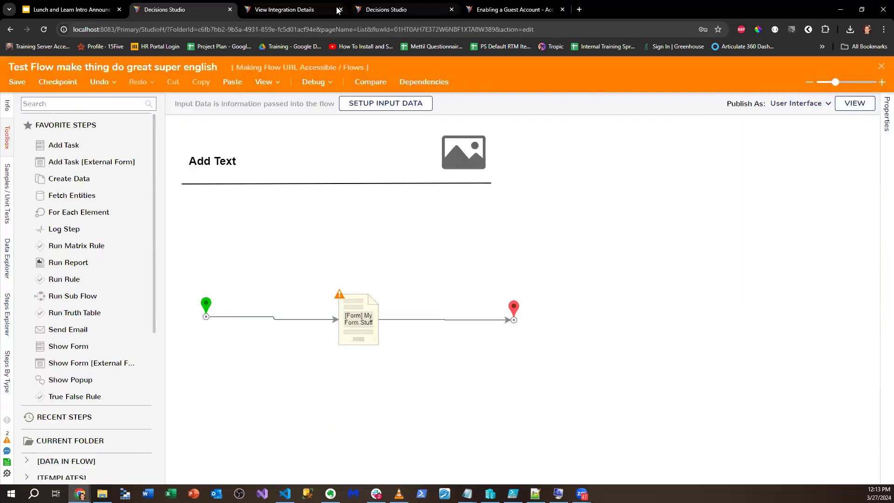
{"action": "left_click", "coordinate": [324, 13]}
{"action": "left_click", "coordinate": [451, 10]}
- Set the integration Setup to FSU access and inspect the sessionid in the flow URL
{"action": "left_click", "coordinate": [359, 270]}
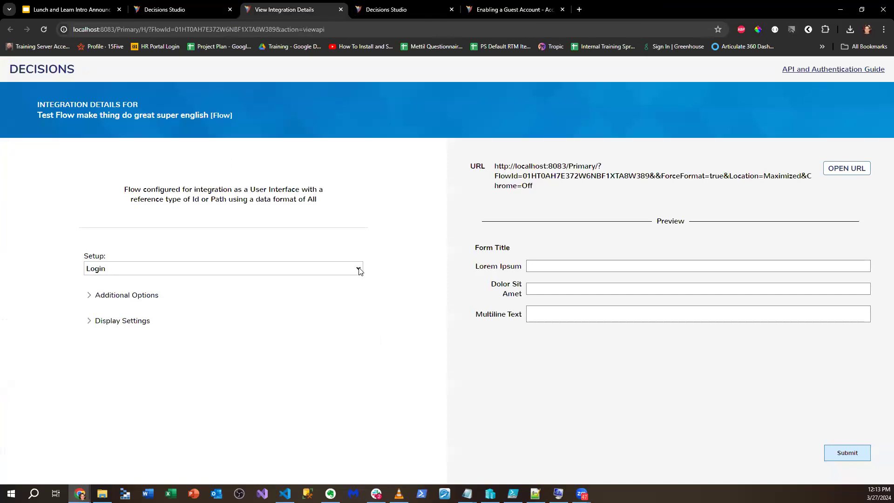
{"action": "left_click", "coordinate": [186, 332]}
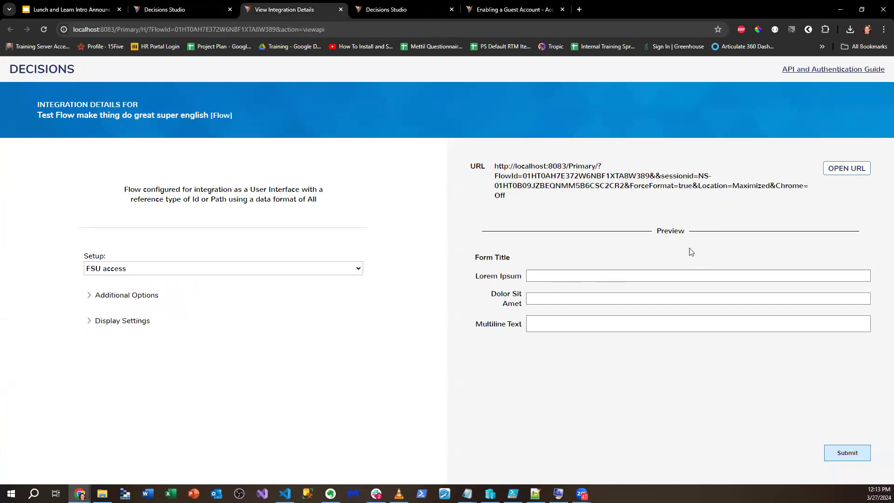
{"action": "left_click_drag", "start_coordinate": [494, 167], "coordinate": [545, 199]}
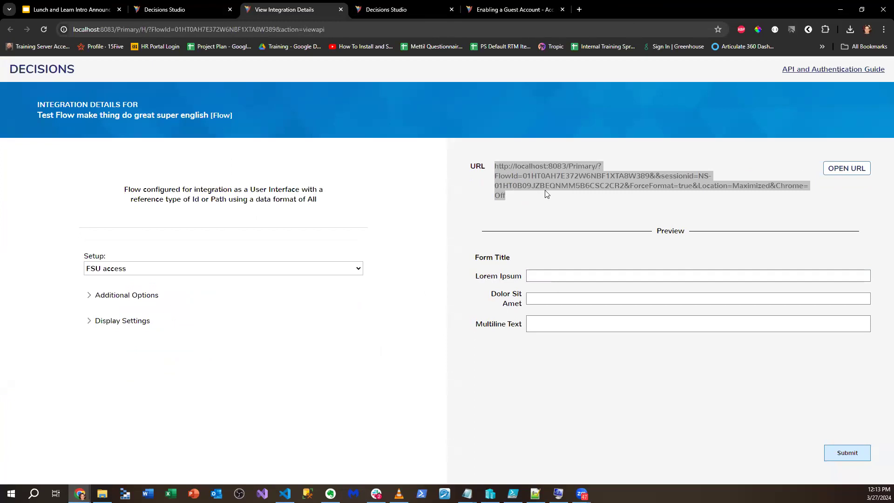
{"action": "left_click", "coordinate": [620, 177]}
{"action": "left_click_drag", "start_coordinate": [665, 176], "coordinate": [756, 188]}
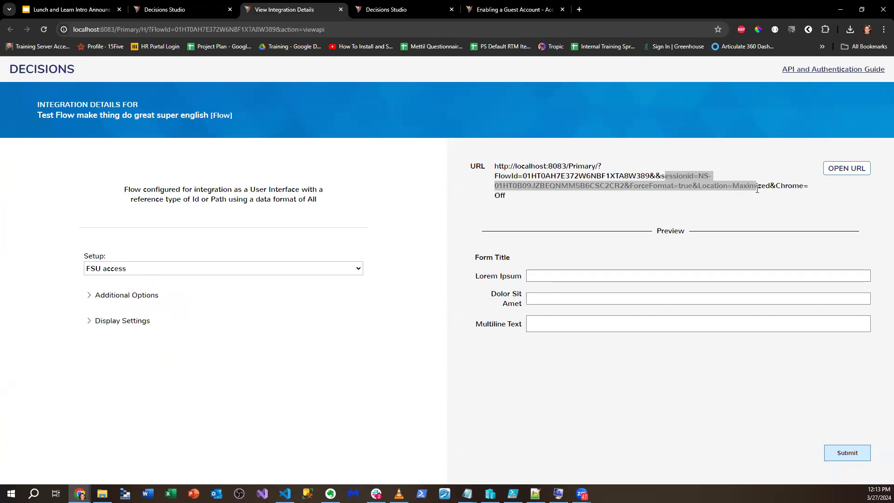
{"action": "left_click", "coordinate": [782, 200]}
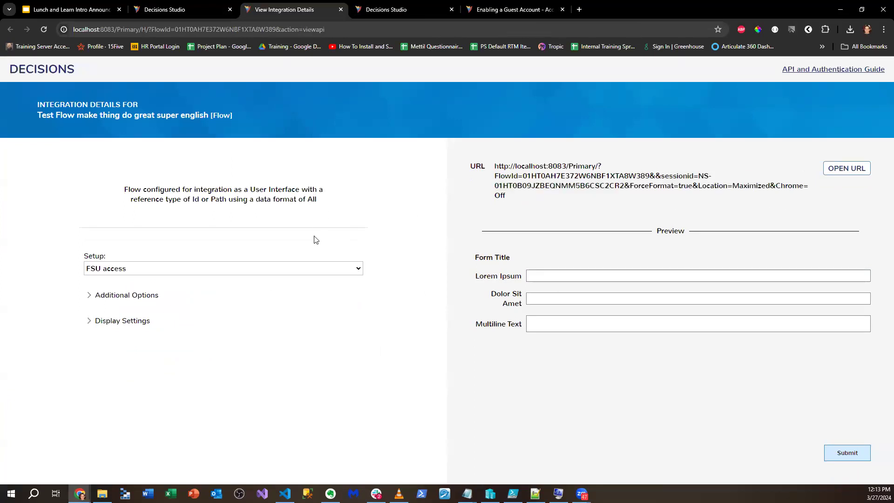
{"action": "left_click", "coordinate": [91, 302]}
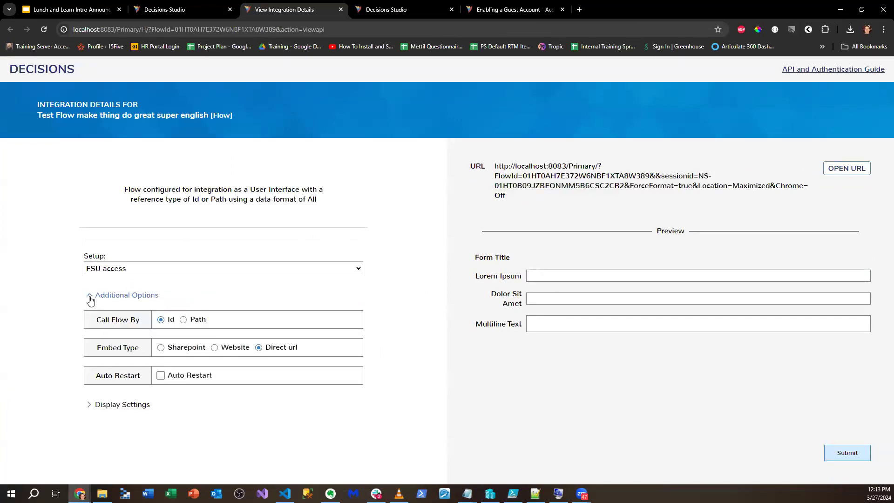
{"action": "left_click", "coordinate": [91, 301]}
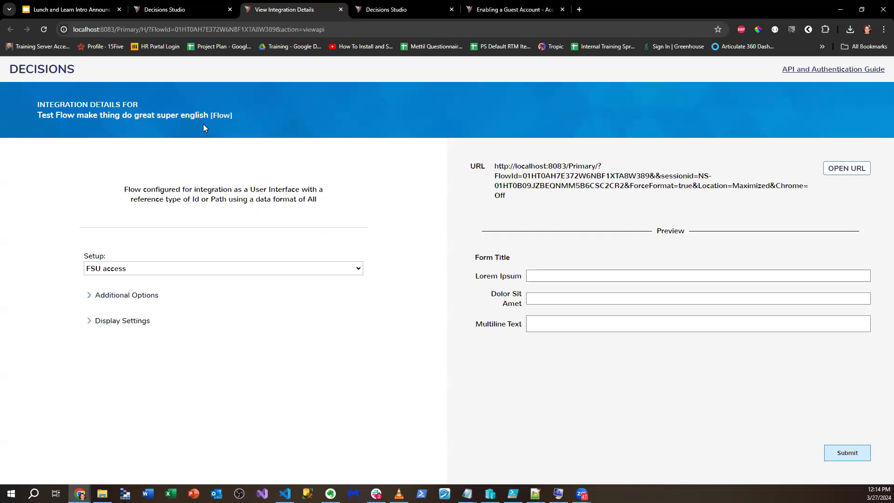
{"action": "left_click", "coordinate": [96, 9]}
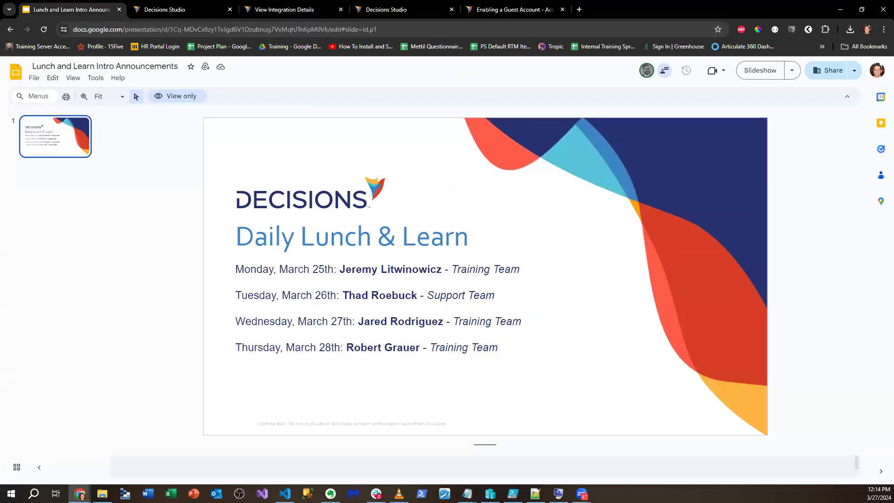
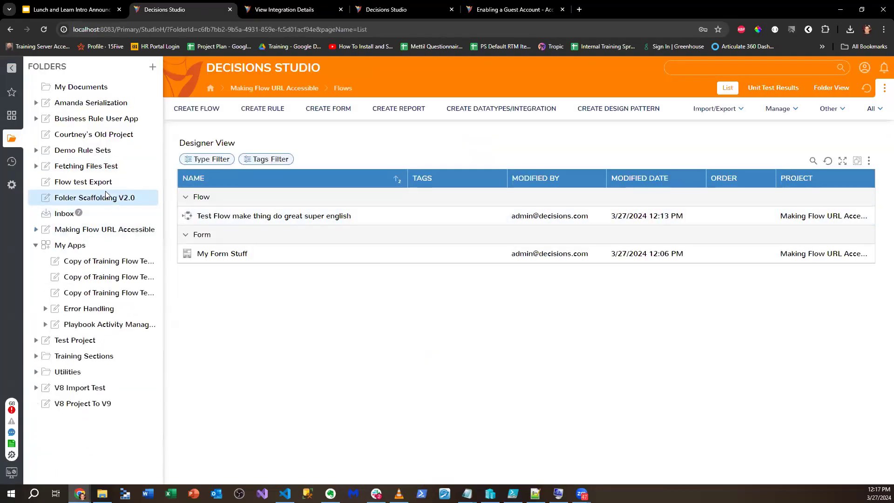
- Run the Project Scaffolding Flow to create project 'PDF Idea' with all folder types selected
{"action": "left_click", "coordinate": [121, 199]}
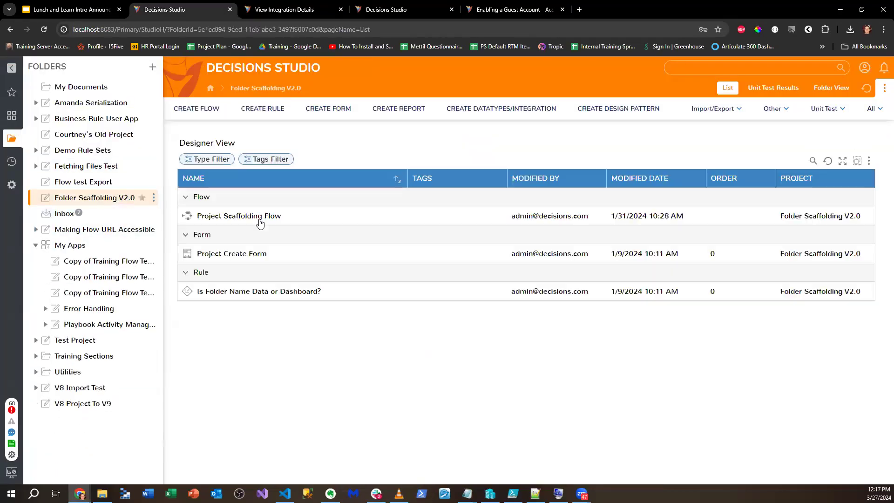
{"action": "right_click", "coordinate": [254, 219]}
{"action": "left_click", "coordinate": [294, 153]}
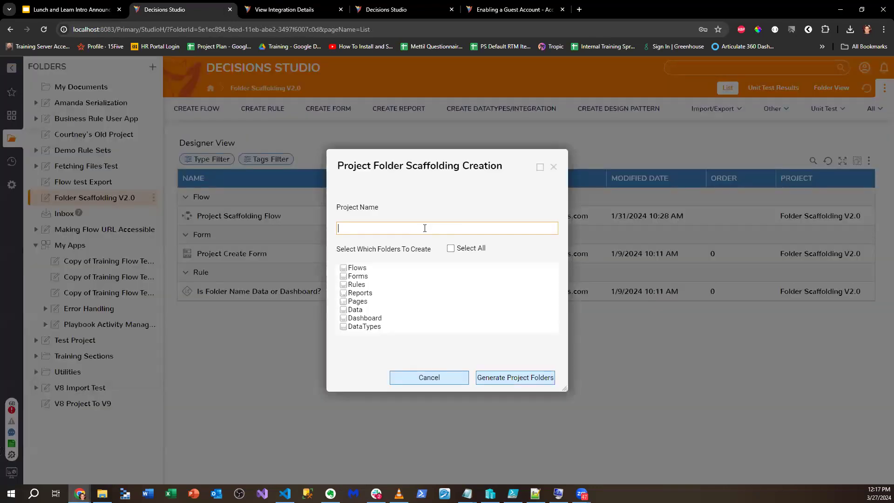
{"action": "type", "text": "S"}
{"action": "key", "text": "BackSpace"}
{"action": "type", "text": "PDF"}
{"action": "left_click", "coordinate": [453, 249]}
{"action": "left_click", "coordinate": [514, 377]}
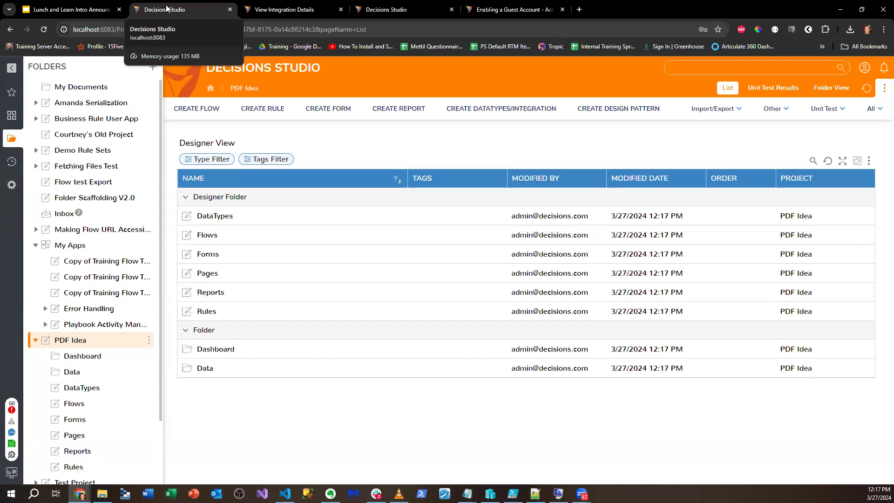
- Open PDF Idea's Flows folder and twice start, then cancel, creating a new flow
{"action": "left_click", "coordinate": [215, 235]}
{"action": "left_click", "coordinate": [217, 109]}
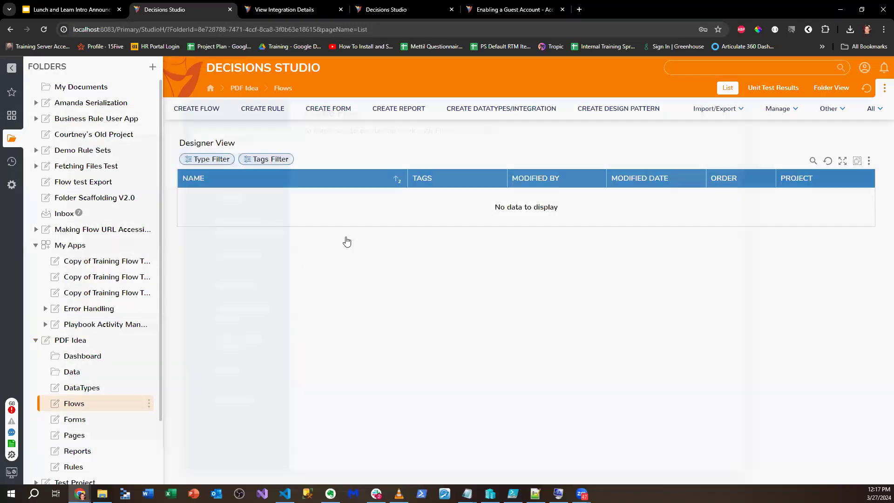
{"action": "left_click", "coordinate": [719, 115]}
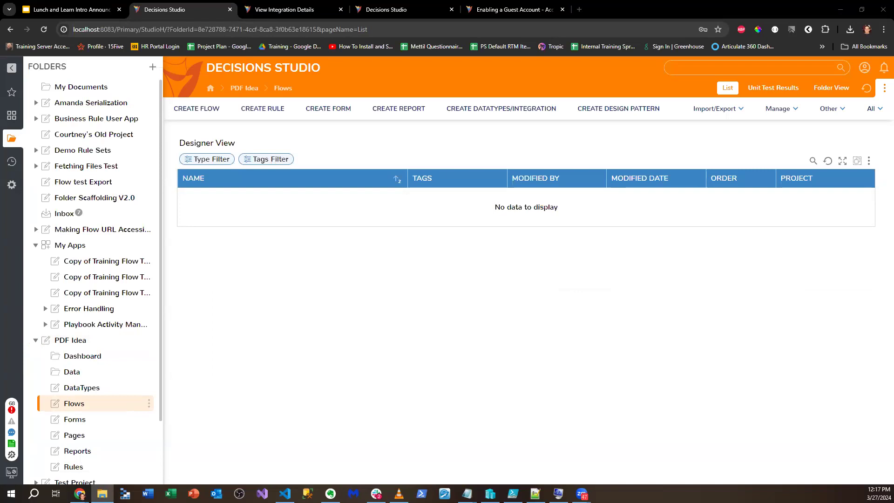
{"action": "left_click", "coordinate": [215, 110]}
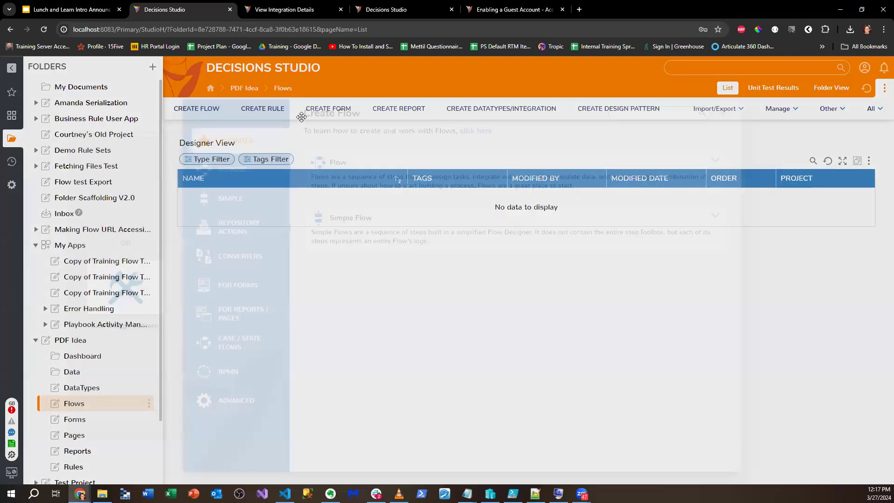
{"action": "left_click", "coordinate": [721, 113]}
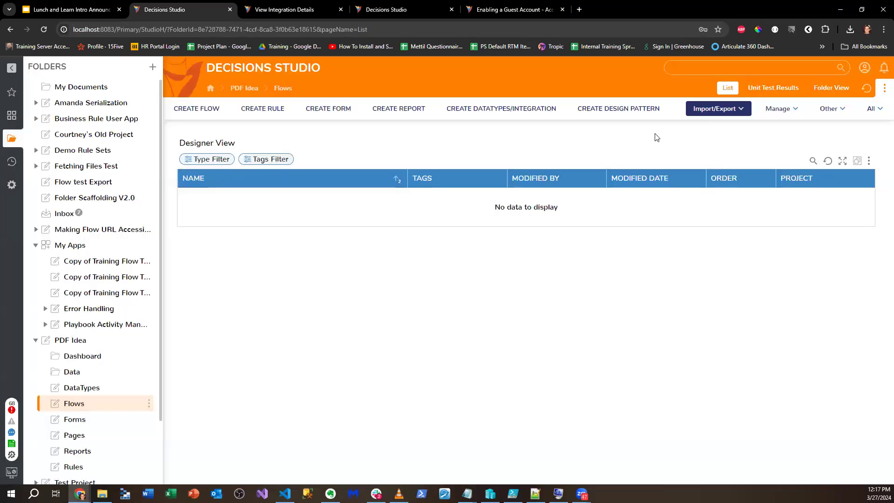
- Create a Form named 'PDF Test Doc Viewer Thingy' in the Forms folder
{"action": "left_click", "coordinate": [99, 419]}
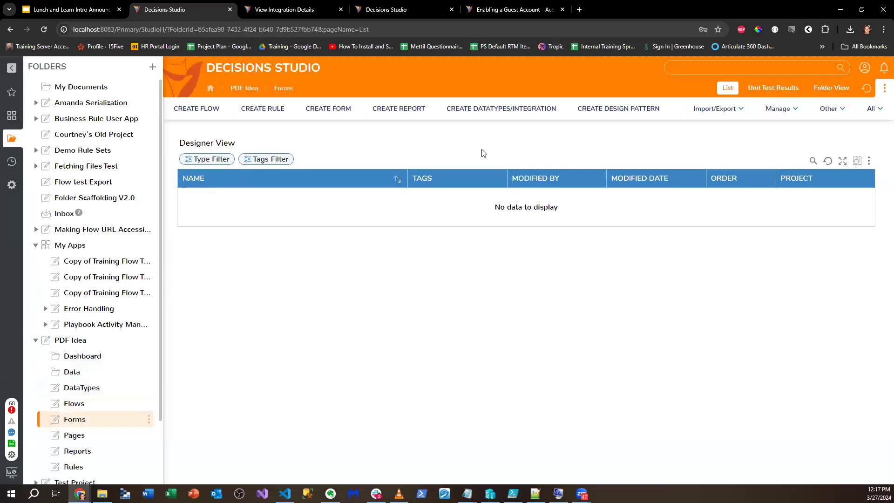
{"action": "left_click", "coordinate": [329, 110]}
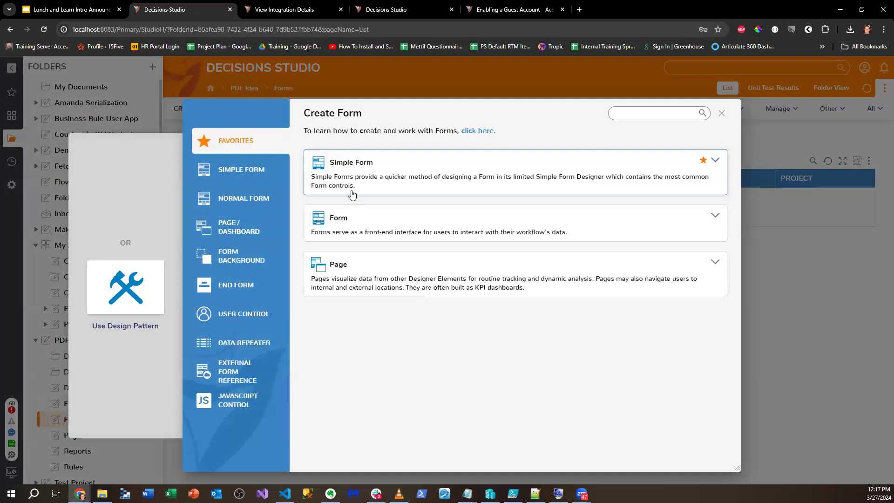
{"action": "left_click", "coordinate": [361, 217]}
{"action": "type", "text": "P"}
{"action": "key", "text": "BackSpace"}
{"action": "type", "text": "PDF Test "}
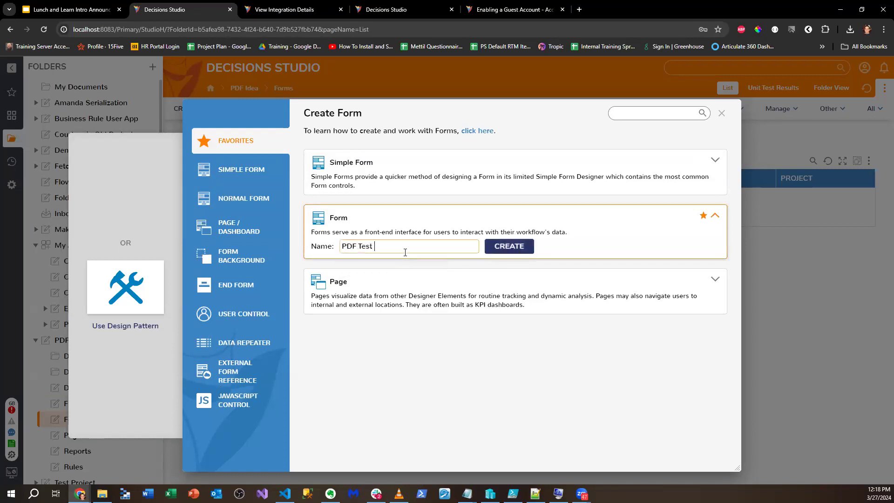
{"action": "type", "text": "Doc Viewer Thingy"}
{"action": "key", "text": "Return"}
{"action": "left_click", "coordinate": [113, 103]}
- Place a Document Viewer in the form's left cell, then browse the Data > File controls
{"action": "type", "text": "Document"}
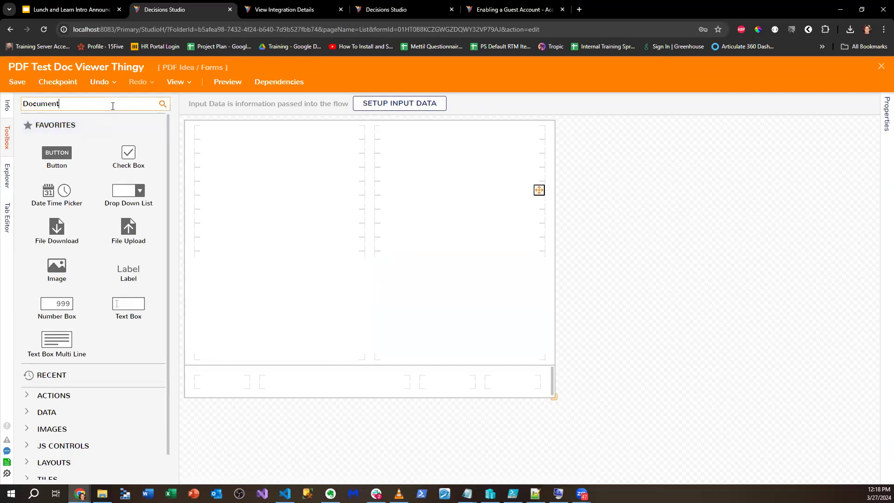
{"action": "left_click_drag", "start_coordinate": [56, 128], "coordinate": [195, 204]}
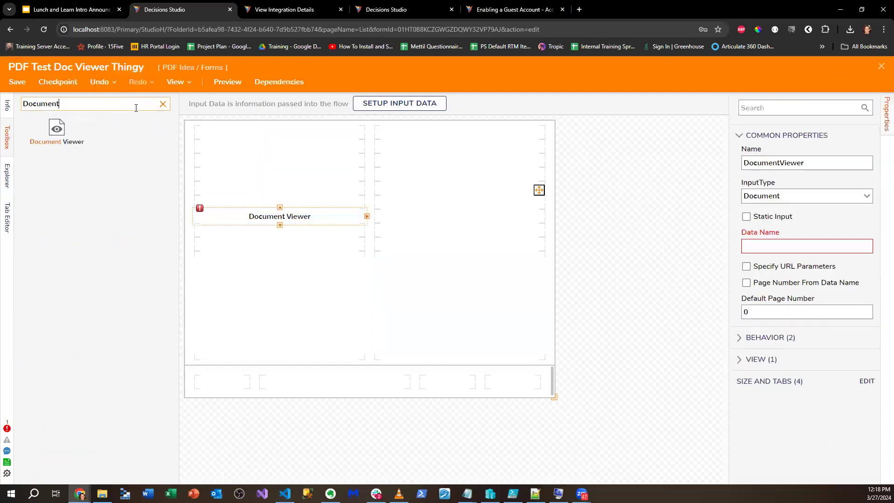
{"action": "left_click", "coordinate": [163, 104]}
{"action": "scroll", "coordinate": [134, 155], "scroll_direction": "down", "scroll_amount": 1}
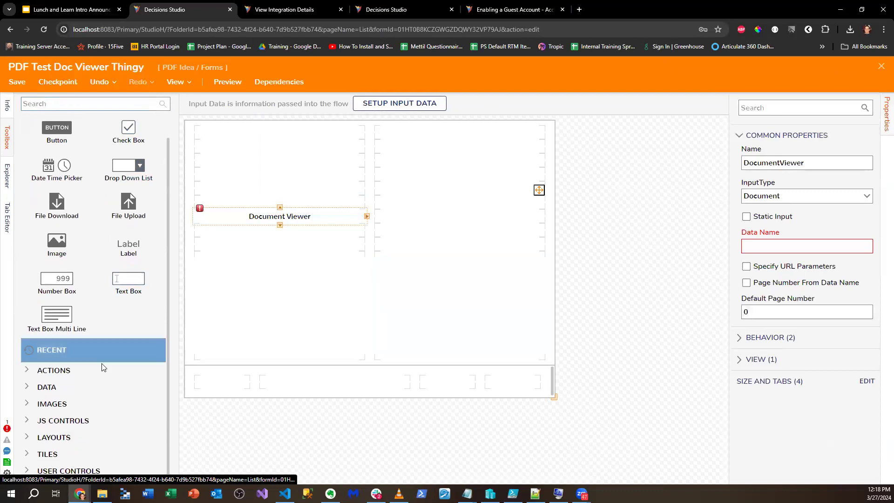
{"action": "left_click", "coordinate": [29, 394]}
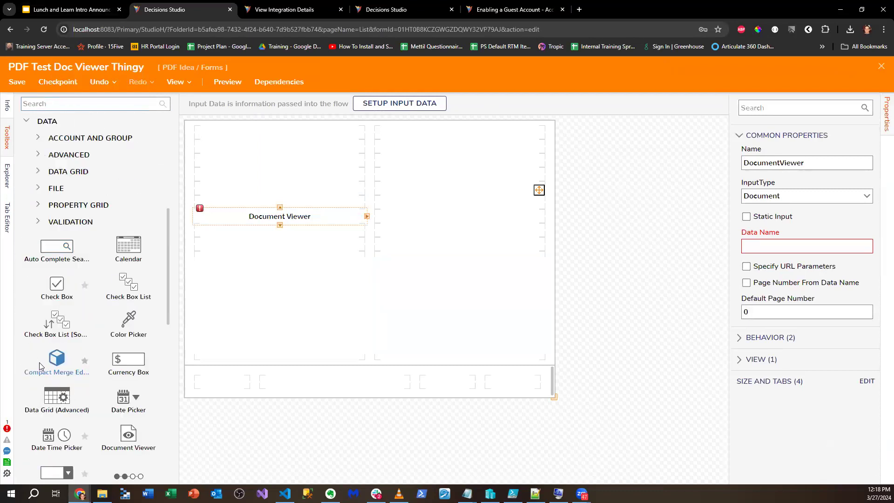
{"action": "left_click", "coordinate": [41, 189]}
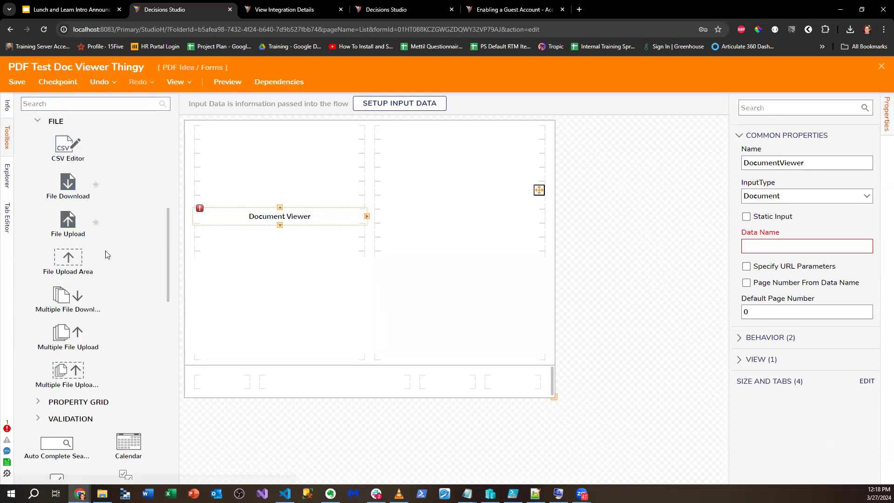
{"action": "scroll", "coordinate": [108, 254], "scroll_direction": "down", "scroll_amount": 2}
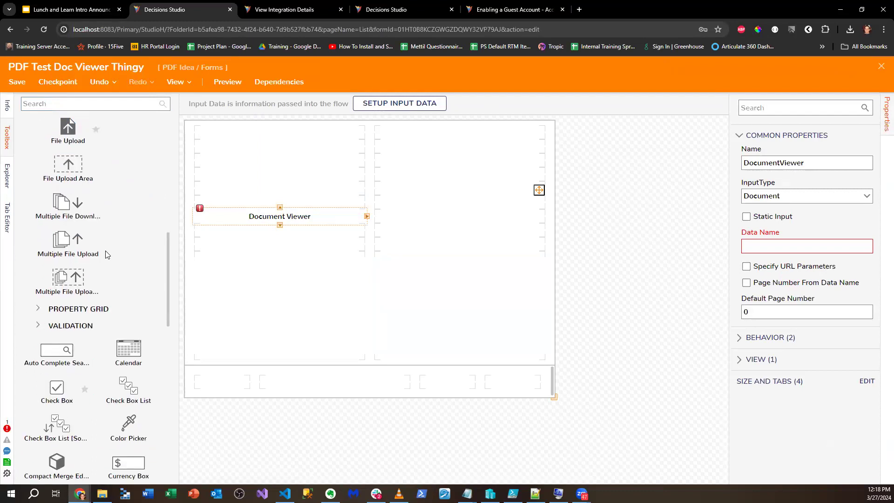
{"action": "scroll", "coordinate": [107, 254], "scroll_direction": "down", "scroll_amount": 7}
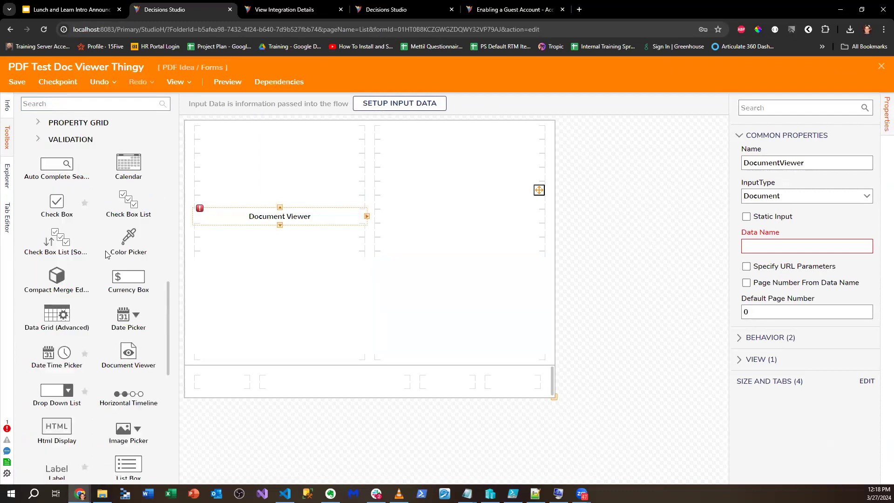
{"action": "scroll", "coordinate": [106, 254], "scroll_direction": "down", "scroll_amount": 5}
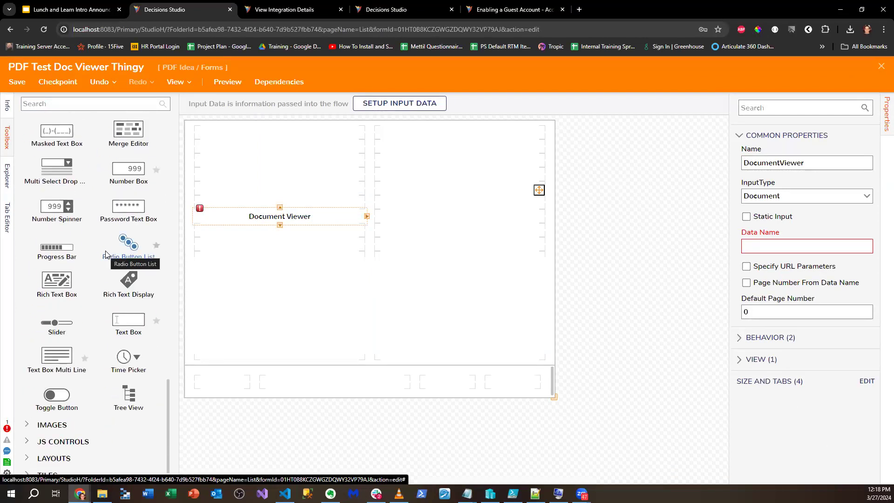
{"action": "scroll", "coordinate": [106, 254], "scroll_direction": "up", "scroll_amount": 10}
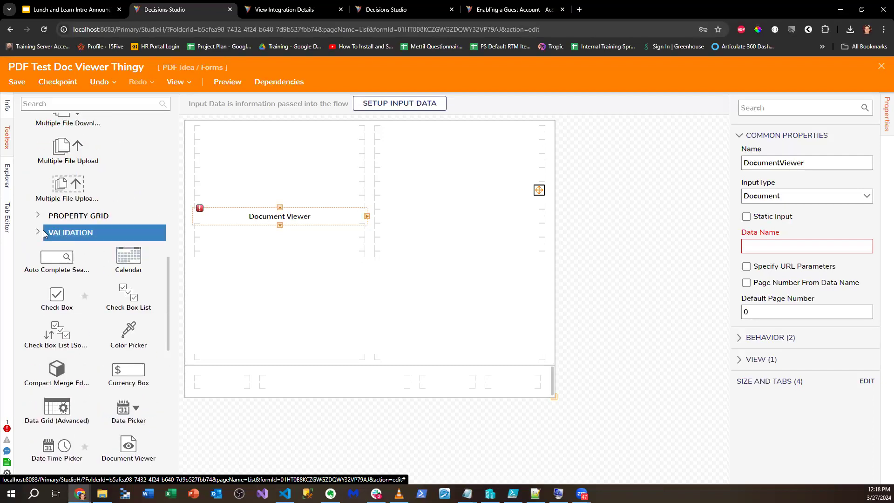
{"action": "scroll", "coordinate": [34, 306], "scroll_direction": "up", "scroll_amount": 8}
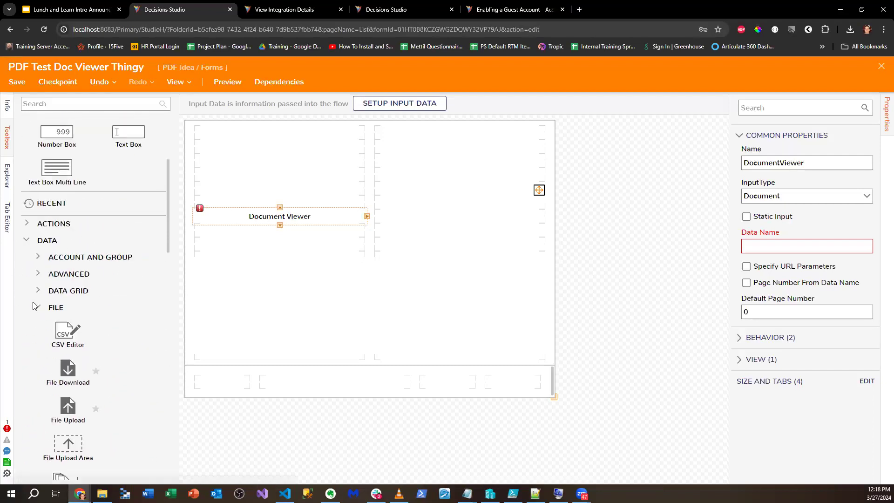
{"action": "scroll", "coordinate": [34, 307], "scroll_direction": "down", "scroll_amount": 8}
{"action": "scroll", "coordinate": [34, 373], "scroll_direction": "up", "scroll_amount": 10}
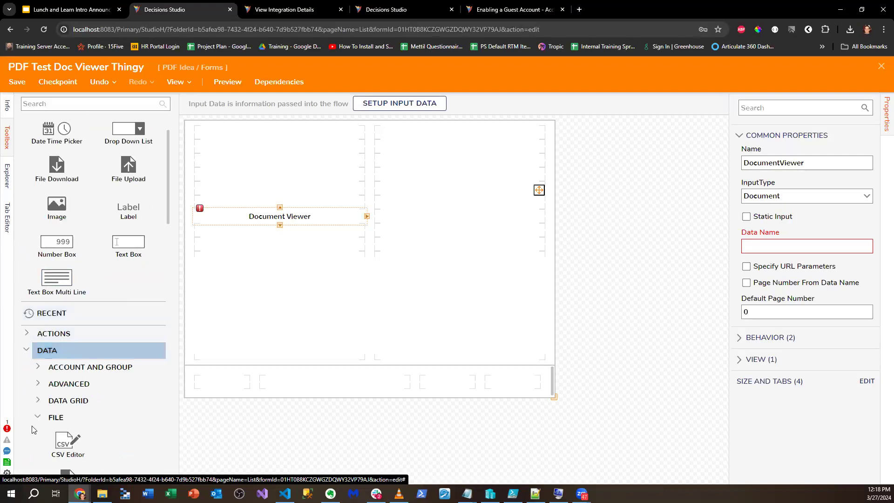
- Browse the Advanced data controls in the toolbox
{"action": "left_click", "coordinate": [38, 418]}
{"action": "left_click", "coordinate": [38, 383]}
{"action": "scroll", "coordinate": [99, 298], "scroll_direction": "down", "scroll_amount": 5}
{"action": "scroll", "coordinate": [98, 287], "scroll_direction": "up", "scroll_amount": 2}
{"action": "scroll", "coordinate": [98, 286], "scroll_direction": "down", "scroll_amount": 4}
{"action": "scroll", "coordinate": [111, 290], "scroll_direction": "down", "scroll_amount": 3}
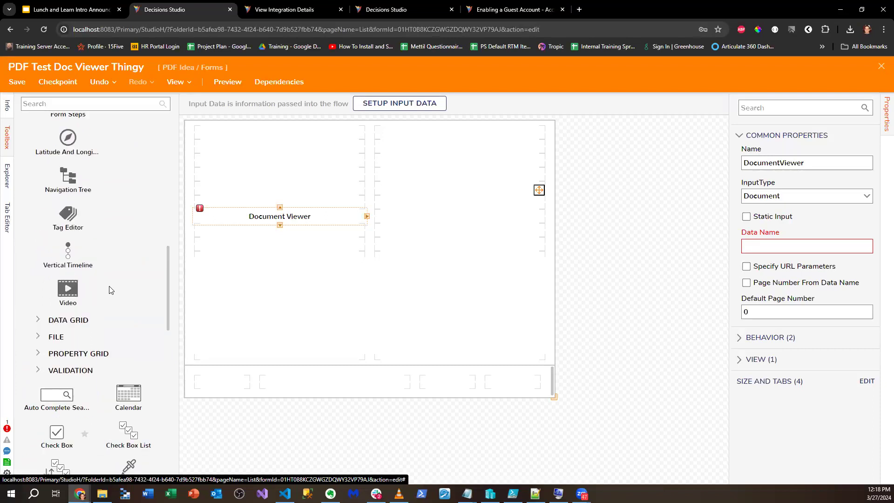
{"action": "scroll", "coordinate": [110, 289], "scroll_direction": "up", "scroll_amount": 9}
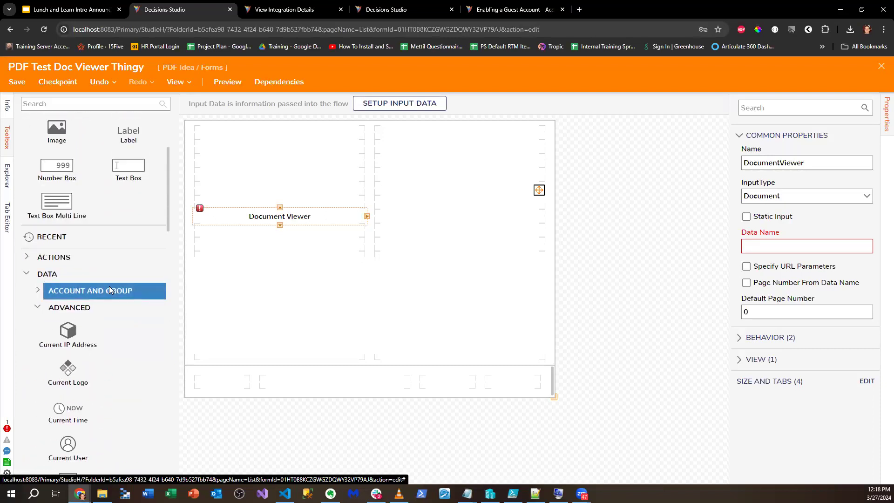
{"action": "left_click", "coordinate": [37, 307]}
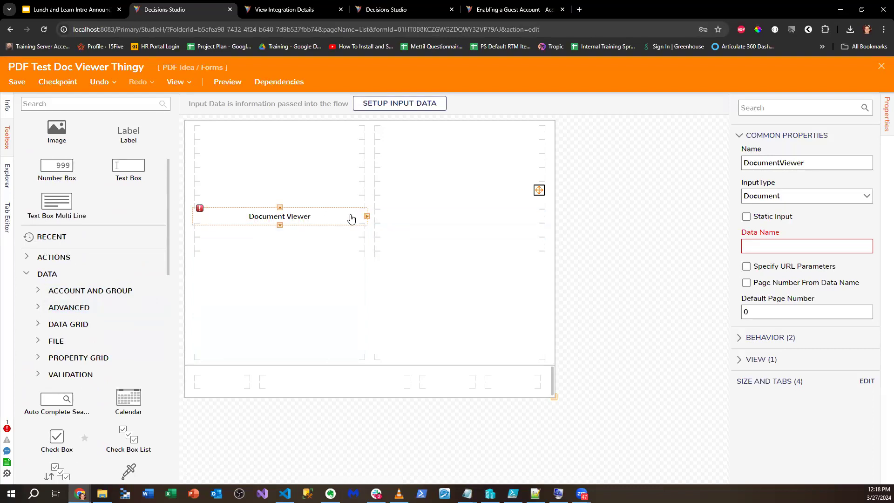
- Stretch the Document Viewer across the row and bind it to 'Data' with FileData input
{"action": "left_click", "coordinate": [367, 216]}
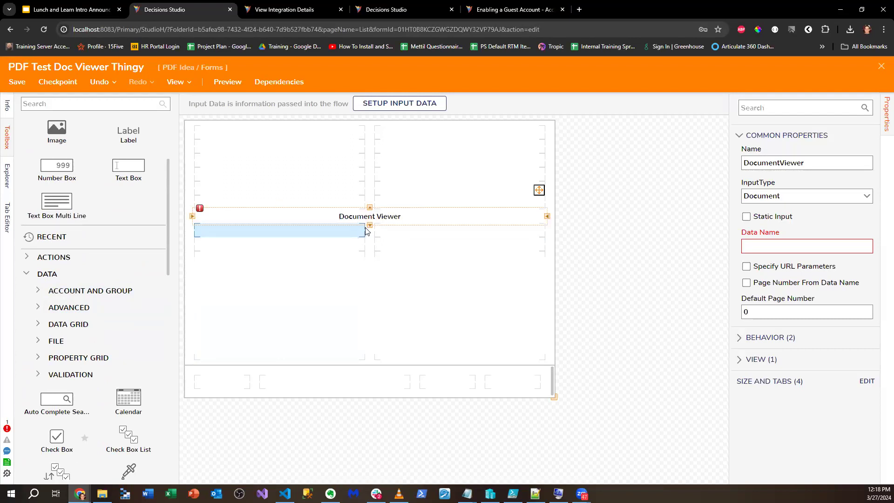
{"action": "left_click", "coordinate": [364, 209]}
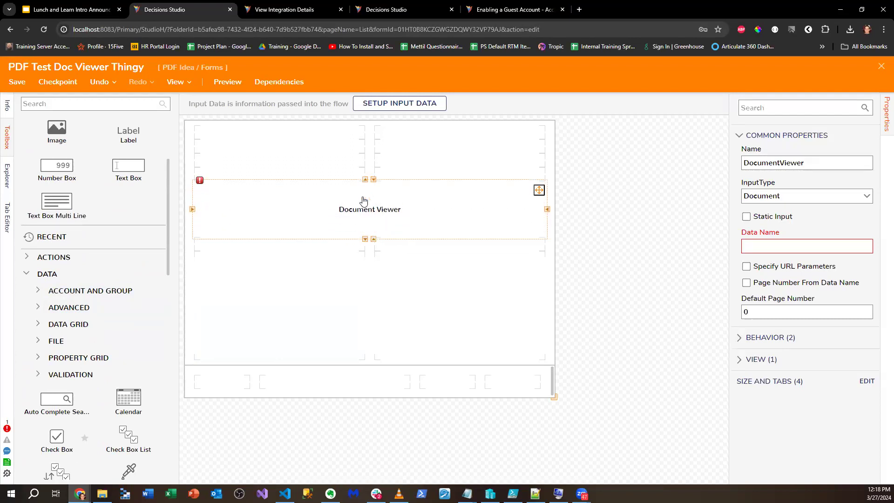
{"action": "left_click", "coordinate": [766, 247]}
{"action": "type", "text": "Data"}
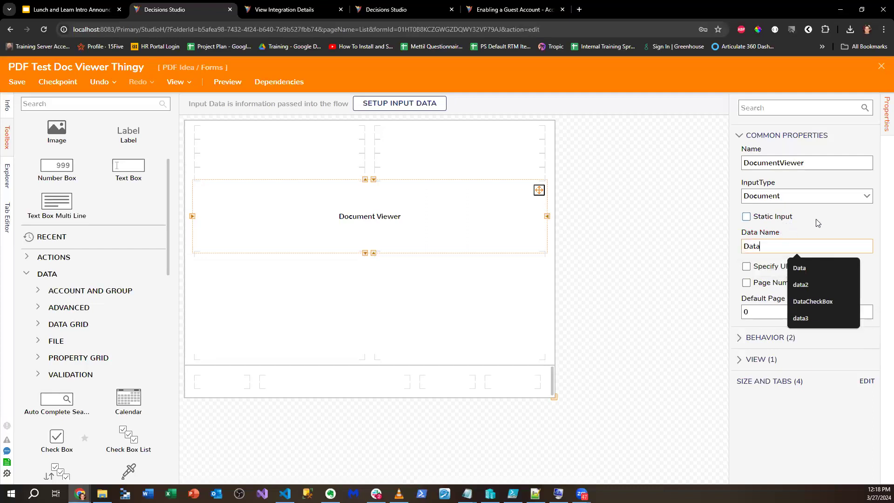
{"action": "left_click", "coordinate": [866, 202]}
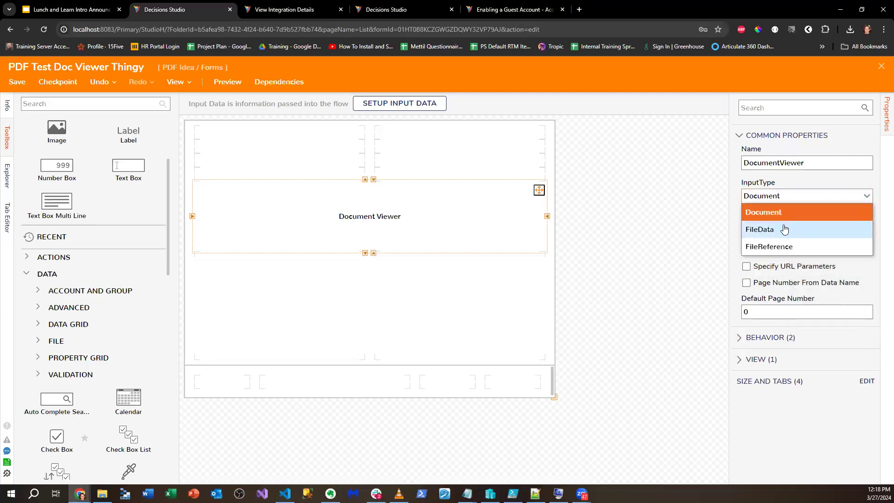
{"action": "left_click", "coordinate": [786, 228]}
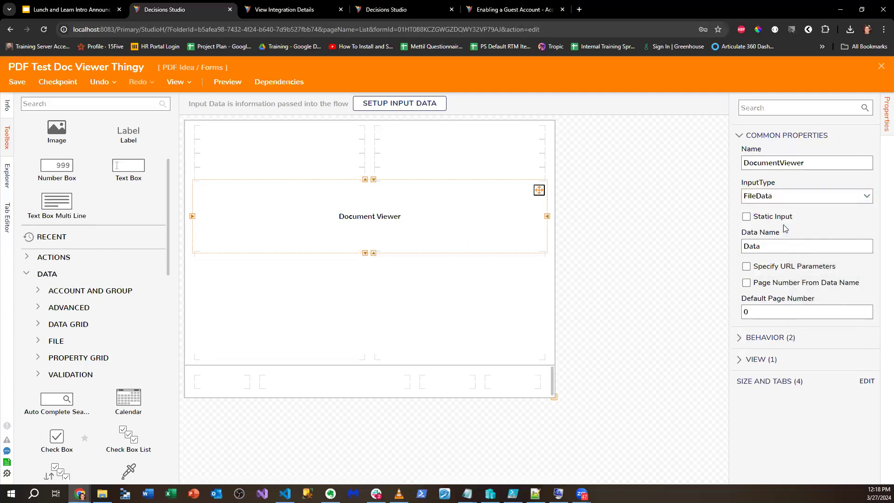
{"action": "left_click", "coordinate": [365, 252]}
- Add a Button to the bottom row and extend the Document Viewer's top edge upward
{"action": "scroll", "coordinate": [96, 146], "scroll_direction": "up", "scroll_amount": 3}
{"action": "left_click_drag", "start_coordinate": [57, 152], "coordinate": [515, 385]}
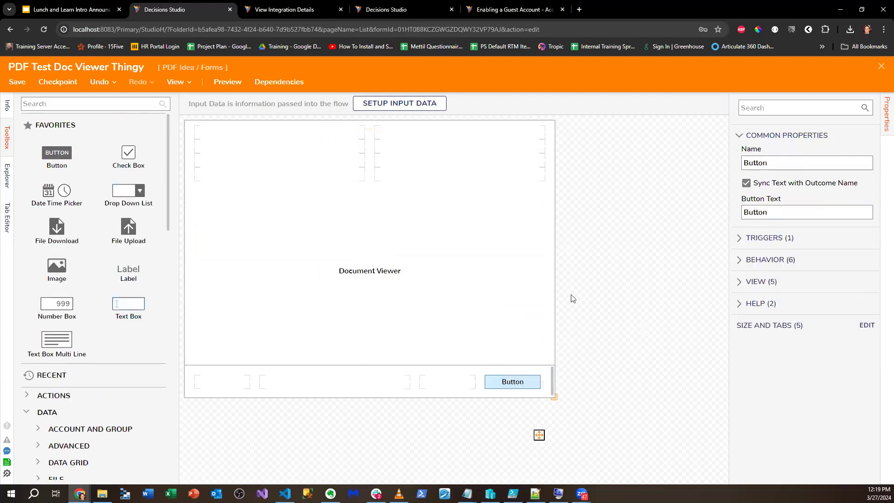
{"action": "left_click", "coordinate": [359, 226]}
{"action": "left_click", "coordinate": [365, 179]}
{"action": "left_click", "coordinate": [365, 165]}
{"action": "left_click", "coordinate": [366, 152]}
- Save the form and close the form designer
{"action": "left_click", "coordinate": [18, 82]}
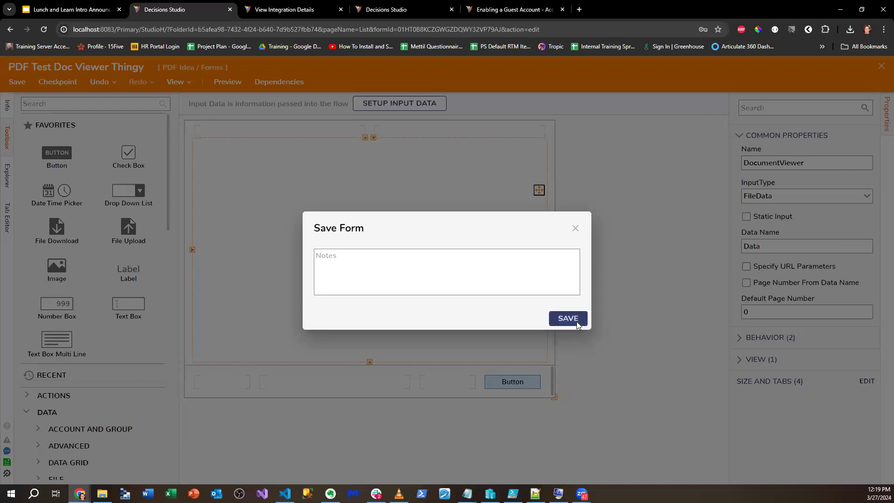
{"action": "left_click", "coordinate": [576, 321]}
{"action": "left_click", "coordinate": [879, 68]}
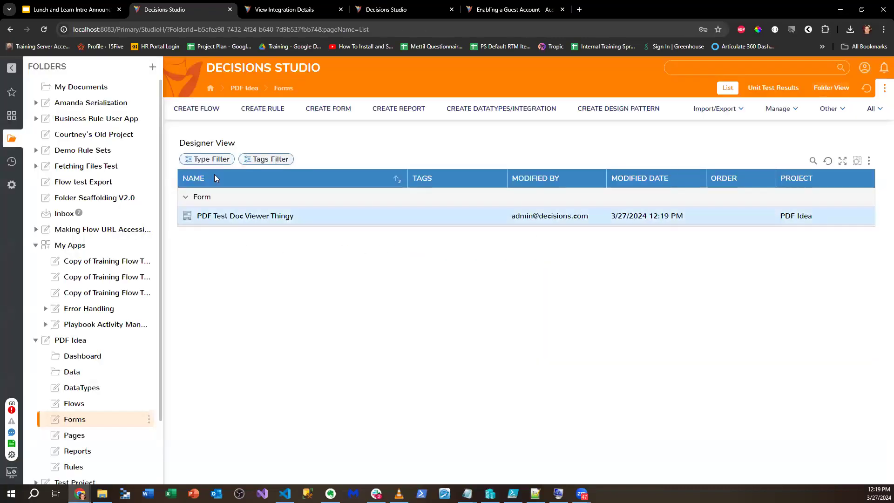
- Create a new flow named 'Create my Flow thingy'
{"action": "left_click", "coordinate": [196, 108]}
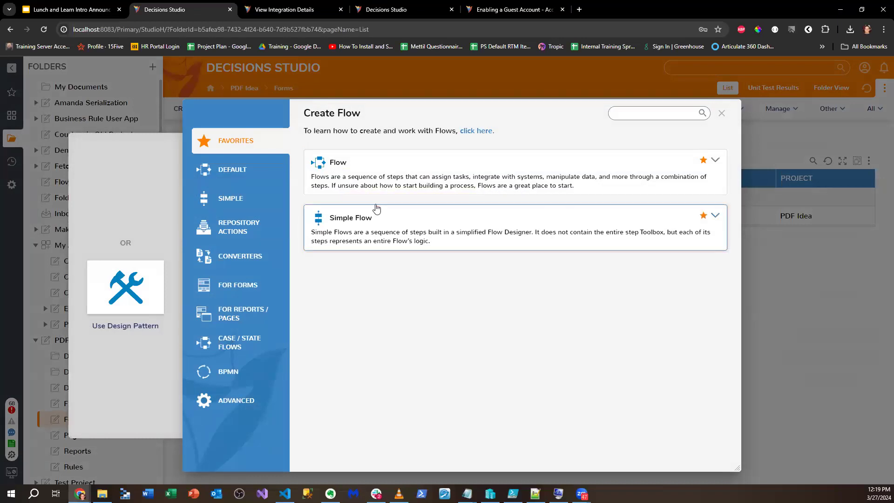
{"action": "left_click", "coordinate": [362, 170]}
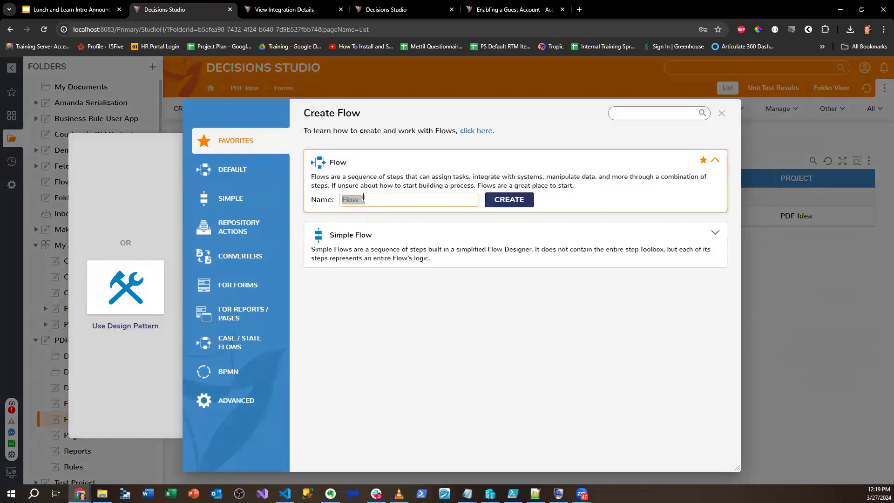
{"action": "type", "text": "Create my Flow thingy"}
{"action": "key", "text": "Return"}
- Add a Show Form step that uses the PDF Test Doc Viewer Thingy form
{"action": "left_click", "coordinate": [38, 103]}
{"action": "type", "text": "Show Form"}
{"action": "left_click_drag", "start_coordinate": [88, 153], "coordinate": [335, 342]}
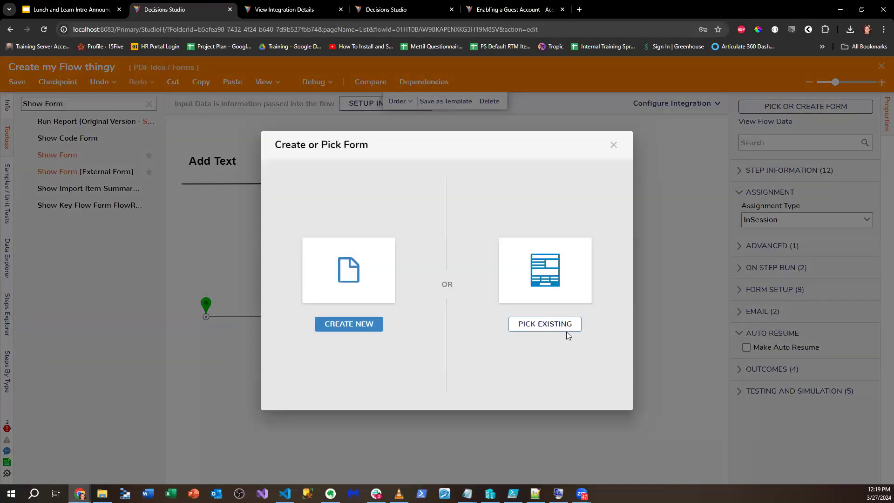
{"action": "left_click", "coordinate": [566, 328]}
{"action": "left_click", "coordinate": [349, 179]}
{"action": "left_click", "coordinate": [614, 465]}
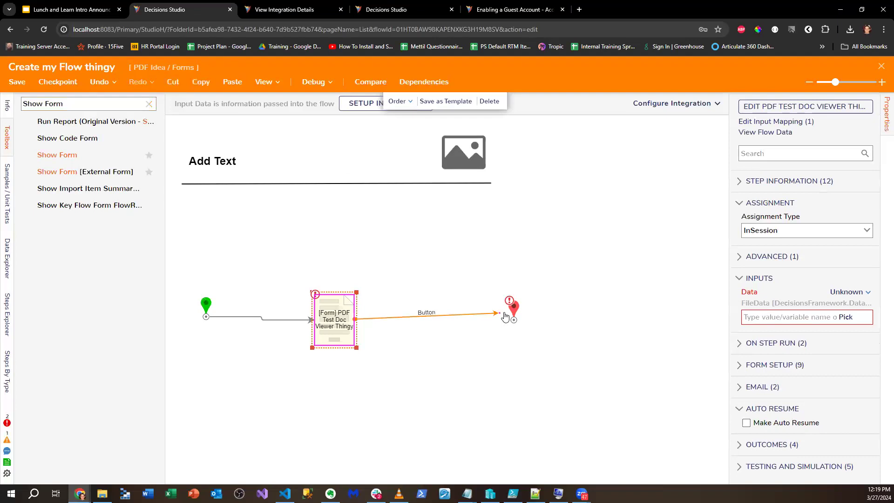
- Set the form's Data input to the constant I-9 PDF file and debug-run the flow
{"action": "left_click", "coordinate": [331, 328]}
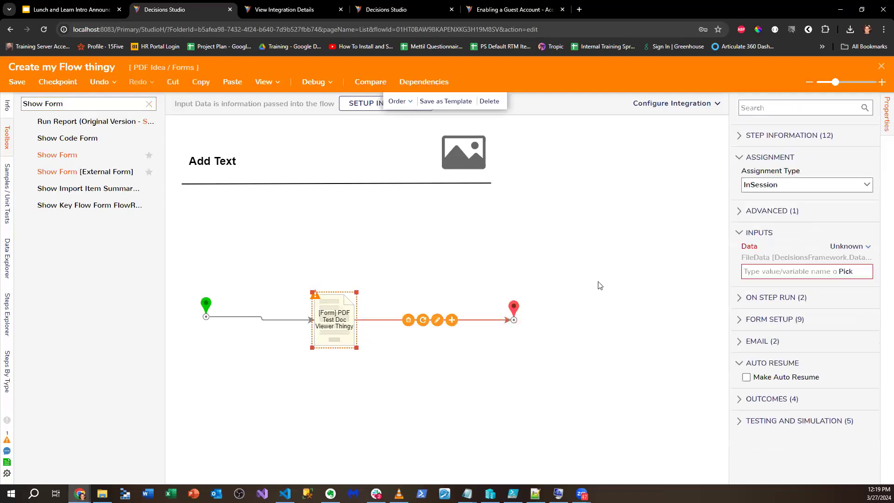
{"action": "left_click", "coordinate": [844, 291]}
{"action": "left_click", "coordinate": [773, 254]}
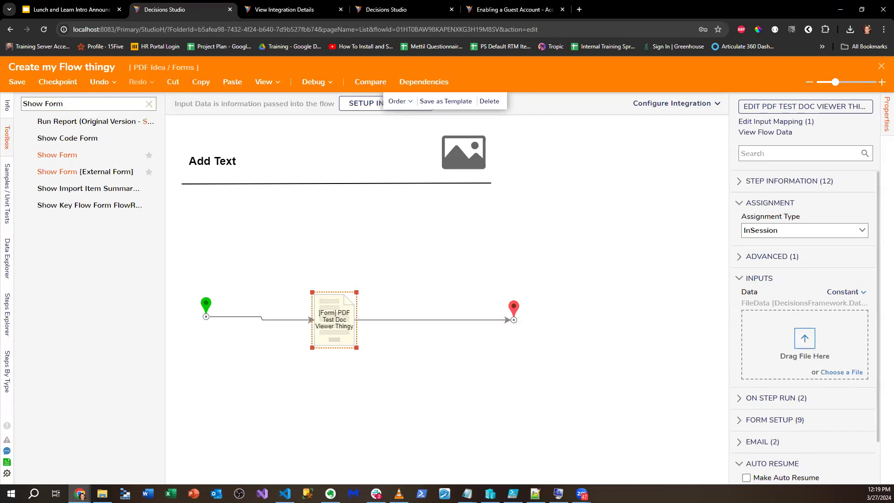
{"action": "left_click_drag", "start_coordinate": [321, 269], "coordinate": [792, 352]}
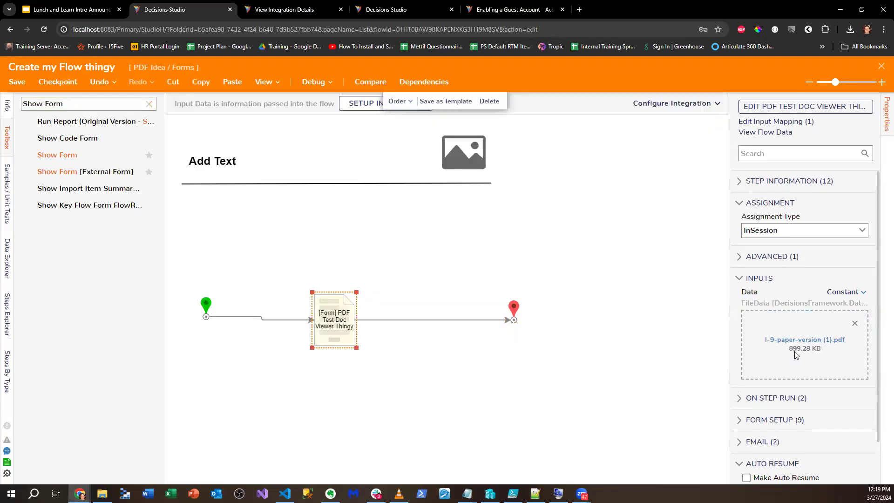
{"action": "left_click", "coordinate": [321, 87]}
{"action": "left_click", "coordinate": [474, 233]}
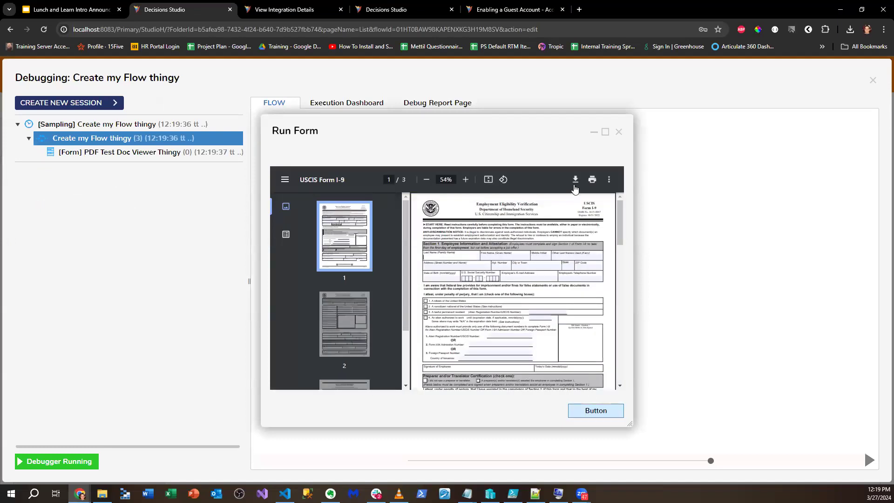
- Maximize the running form, zoom in, and enter sample last name, first name and SSN on the I-9
{"action": "left_click", "coordinate": [605, 131]}
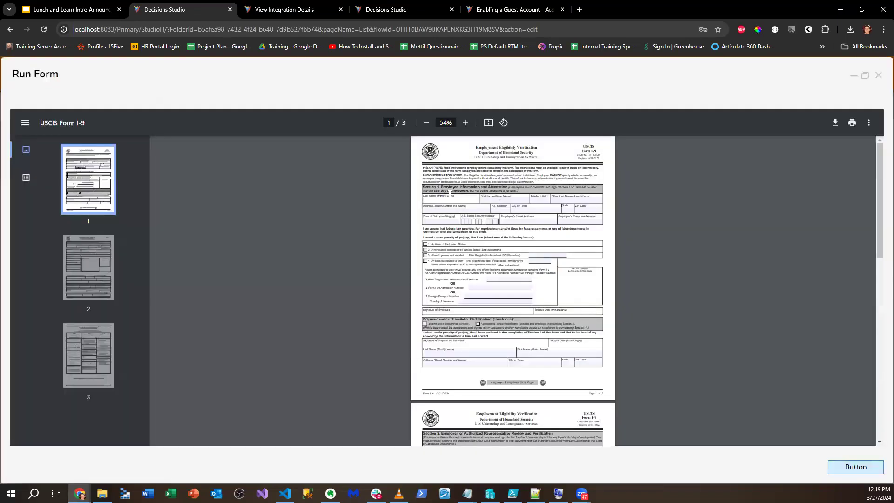
{"action": "left_click", "coordinate": [465, 122]}
{"action": "left_click", "coordinate": [465, 123]}
{"action": "left_click", "coordinate": [465, 122]}
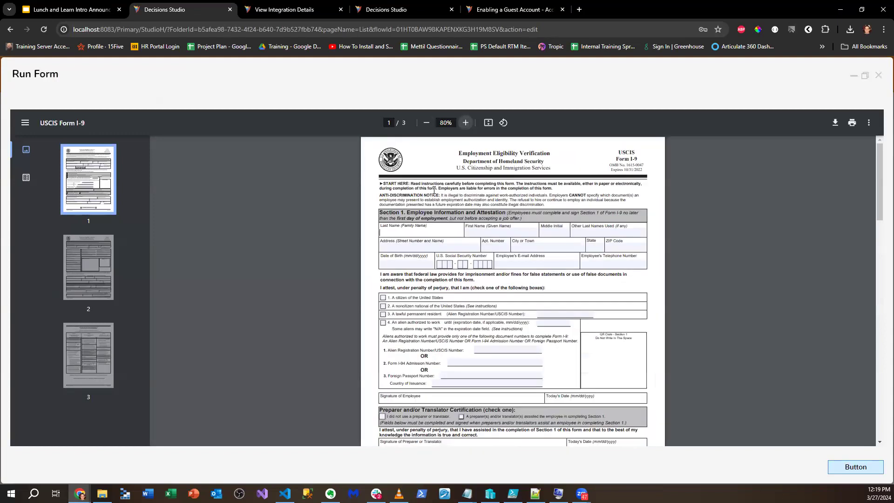
{"action": "left_click", "coordinate": [465, 123]}
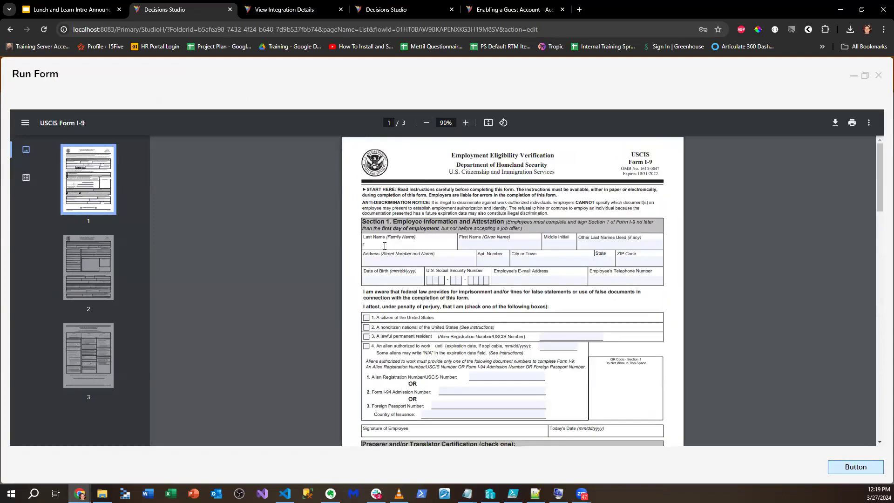
{"action": "left_click", "coordinate": [384, 245]}
{"action": "type", "text": "rodrigur"}
{"action": "left_click", "coordinate": [485, 244]}
{"action": "type", "text": "adfad"}
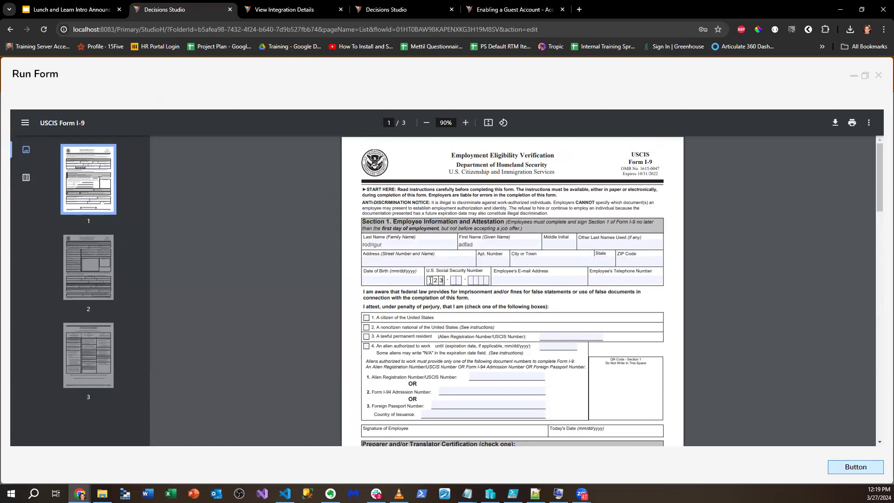
{"action": "left_click", "coordinate": [455, 280]}
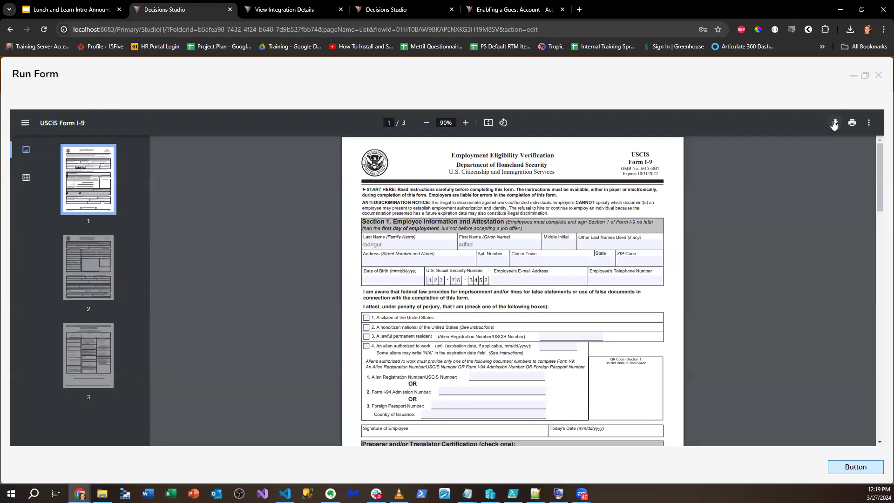
- Check the PDF viewer's extra options, then close the running form
{"action": "left_click", "coordinate": [869, 122]}
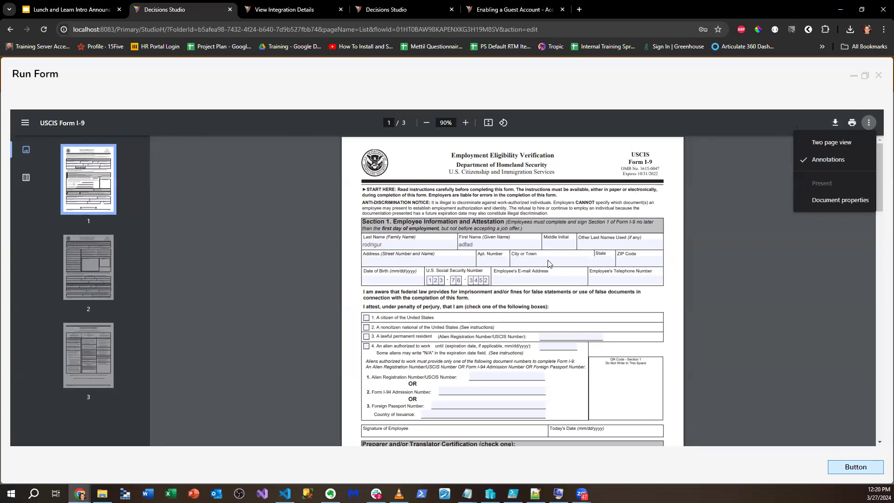
{"action": "left_click", "coordinate": [722, 263]}
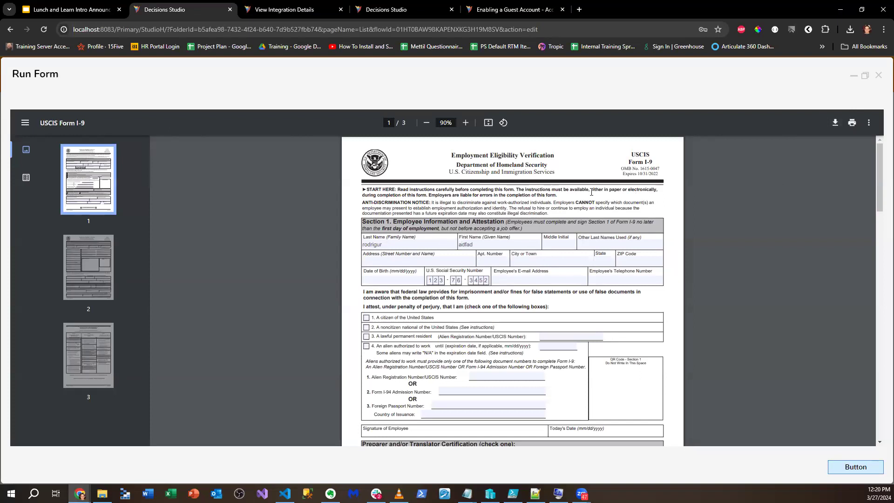
{"action": "left_click", "coordinate": [878, 75]}
- Return to the flow and open the Show Form step's form for editing
{"action": "left_click", "coordinate": [868, 82]}
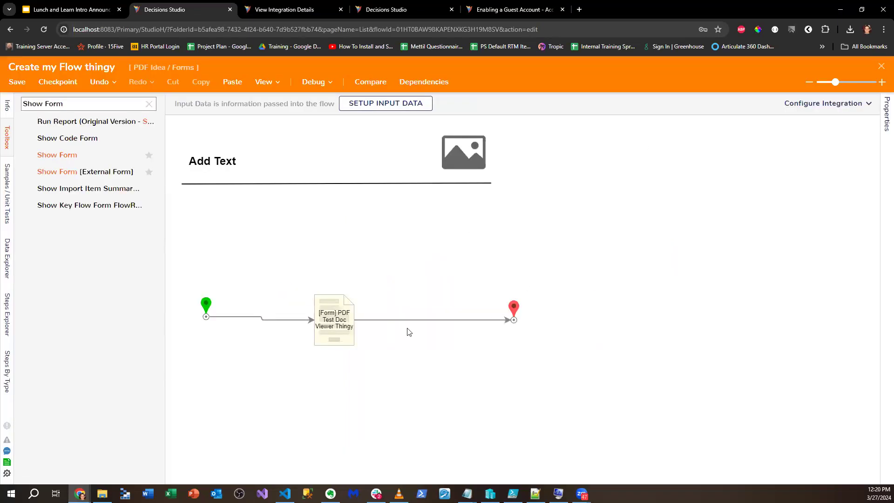
{"action": "left_click", "coordinate": [344, 326]}
{"action": "left_click", "coordinate": [789, 104]}
{"action": "left_click", "coordinate": [425, 255]}
{"action": "left_click", "coordinate": [632, 256]}
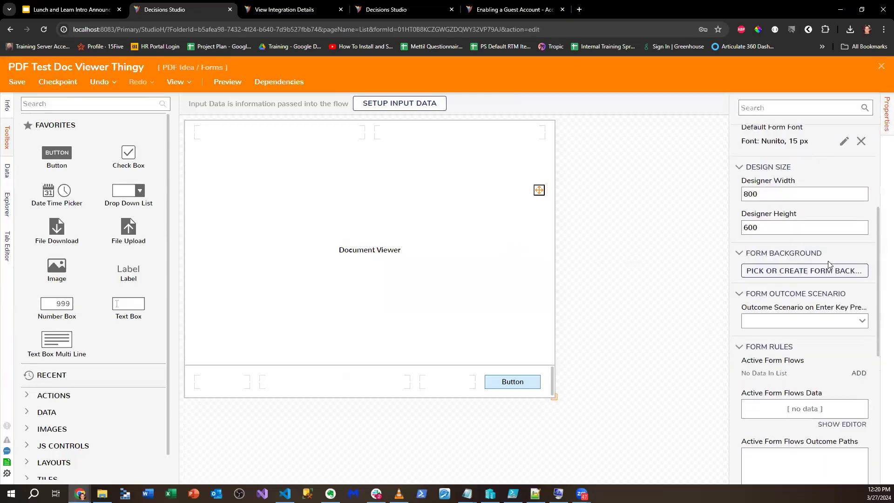
- Start adding an active form flow rule, then cancel it
{"action": "scroll", "coordinate": [829, 264], "scroll_direction": "down", "scroll_amount": 3}
{"action": "left_click", "coordinate": [858, 252]}
{"action": "left_click", "coordinate": [415, 204]}
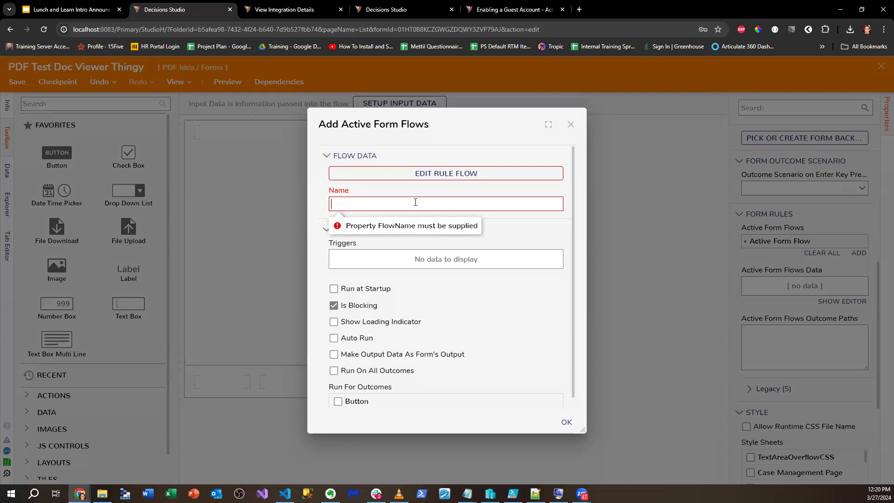
{"action": "left_click", "coordinate": [571, 124]}
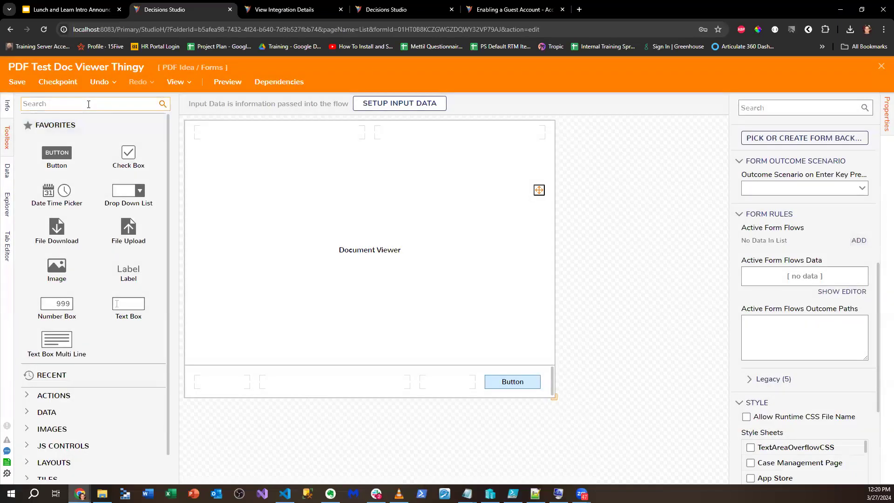
- Add an event button labelled 'Pull the lever kronk' to the bottom row
{"action": "left_click", "coordinate": [88, 104]}
{"action": "type", "text": "Eventy"}
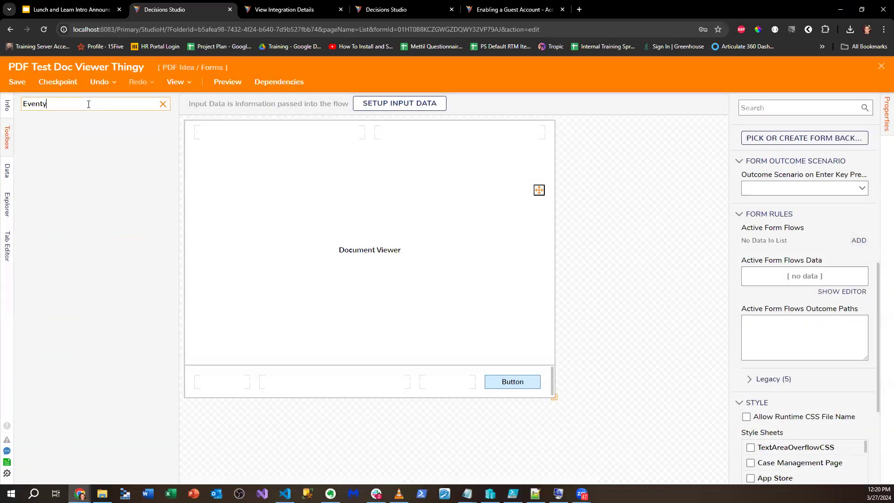
{"action": "key", "text": "BackSpace"}
{"action": "left_click_drag", "start_coordinate": [58, 125], "coordinate": [223, 381]}
{"action": "left_click", "coordinate": [748, 215]}
{"action": "type", "text": "Pull the lever kronk"}
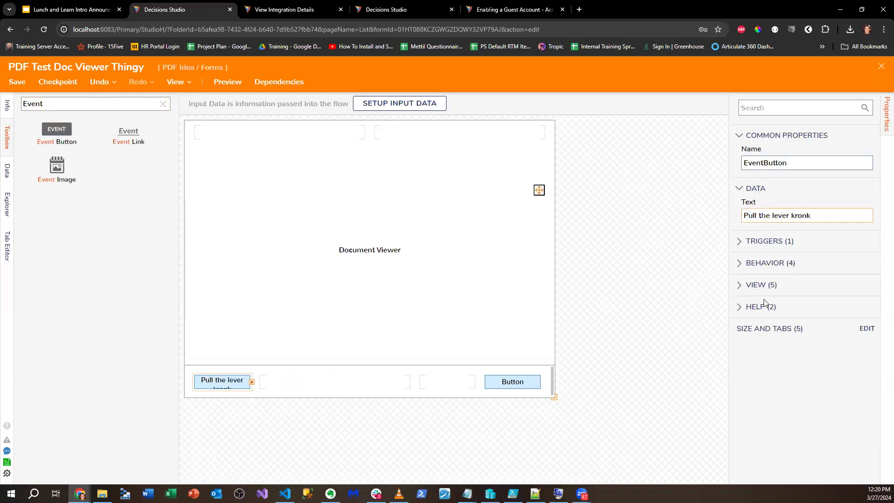
{"action": "left_click", "coordinate": [612, 247]}
{"action": "left_click", "coordinate": [238, 387]}
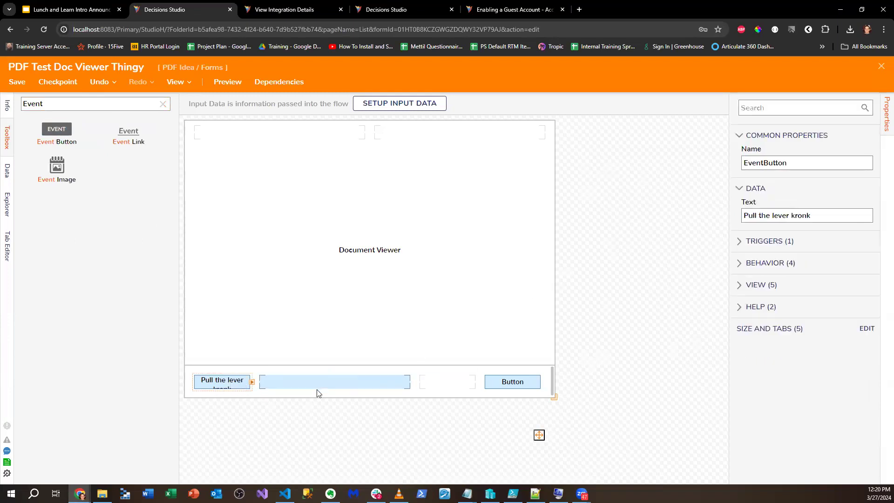
- Enlarge the form to about 824 by 635 and set the Bottom Bar row's requested size to 50
{"action": "left_click_drag", "start_coordinate": [554, 396], "coordinate": [565, 413]}
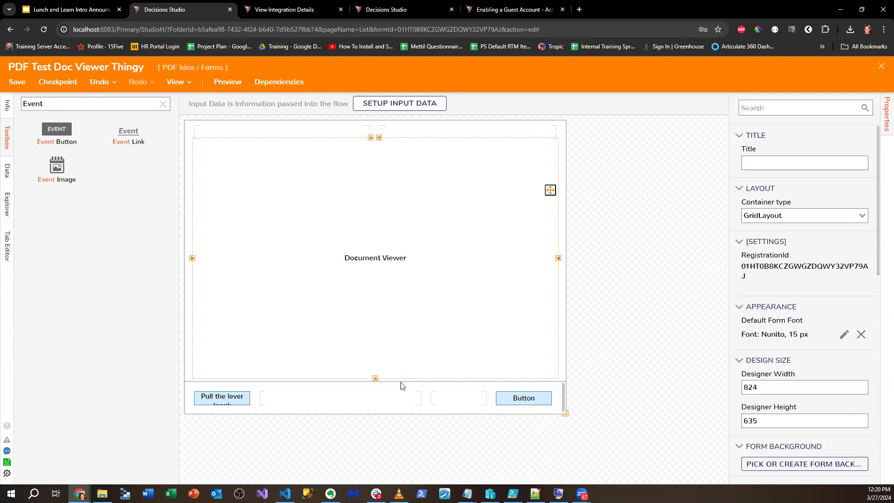
{"action": "left_click", "coordinate": [437, 390]}
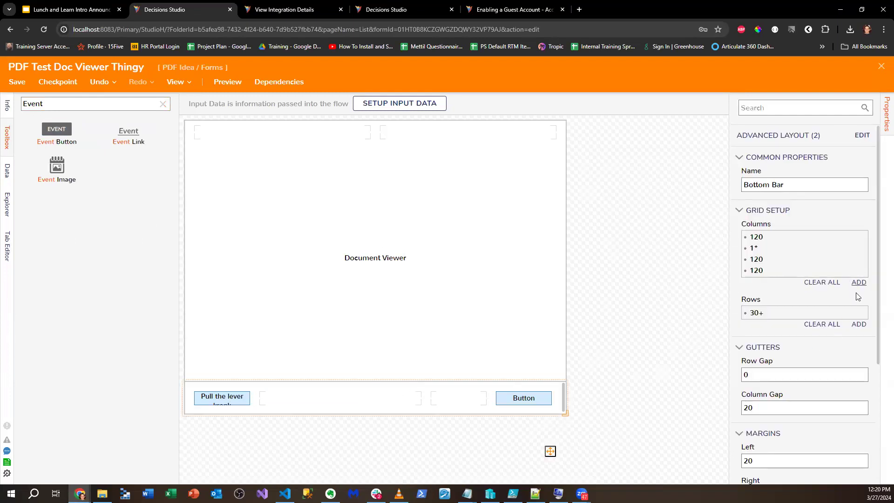
{"action": "left_click", "coordinate": [863, 312]}
{"action": "left_click", "coordinate": [800, 319]}
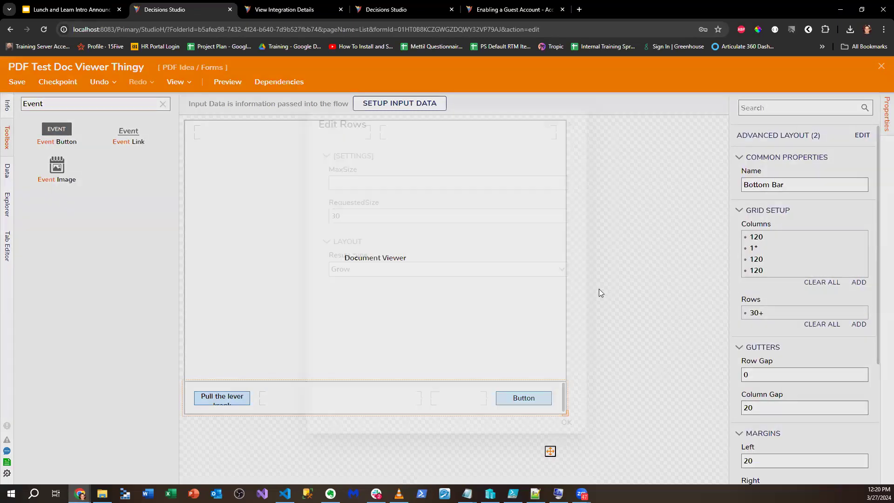
{"action": "left_click", "coordinate": [352, 216]}
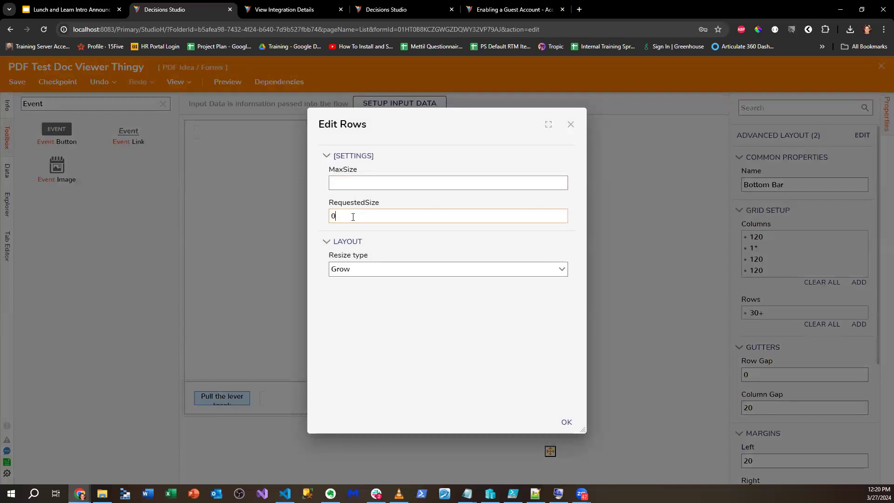
{"action": "type", "text": "50"}
{"action": "left_click", "coordinate": [566, 422]}
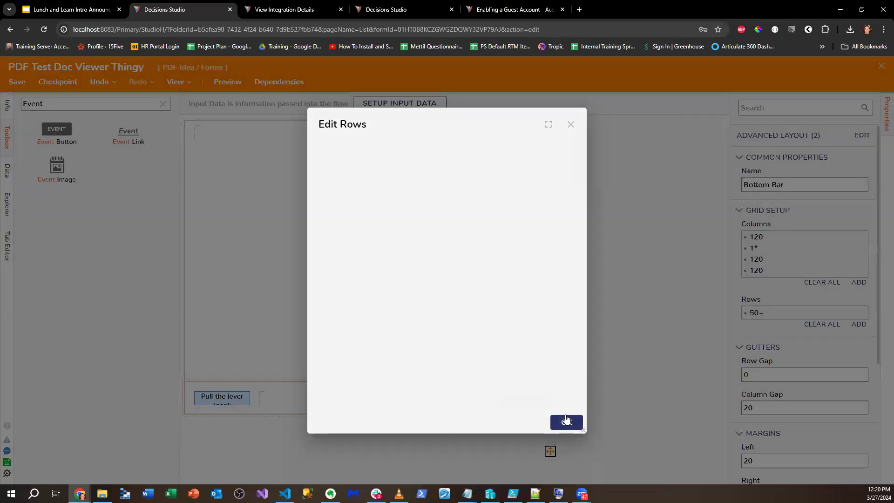
{"action": "left_click_drag", "start_coordinate": [563, 413], "coordinate": [575, 424]}
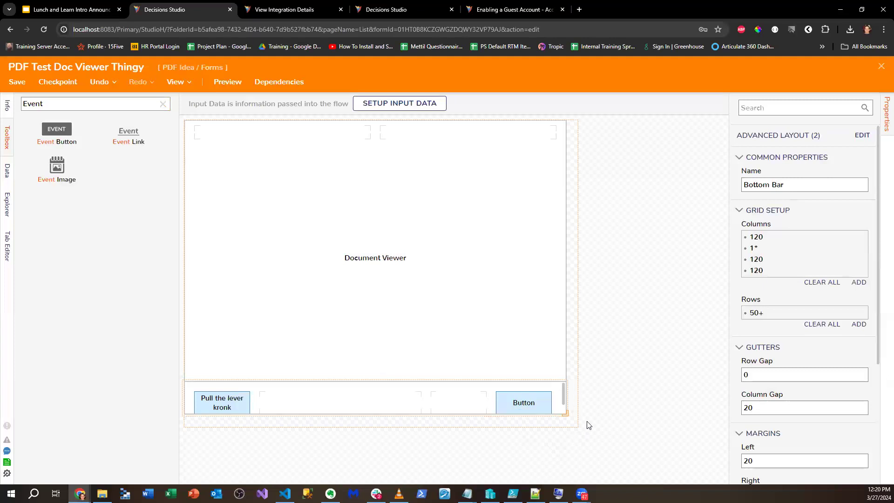
- Add active form flow 'Test AFF' triggered by the event button's Click, and open its rule flow
{"action": "scroll", "coordinate": [804, 315], "scroll_direction": "down", "scroll_amount": 5}
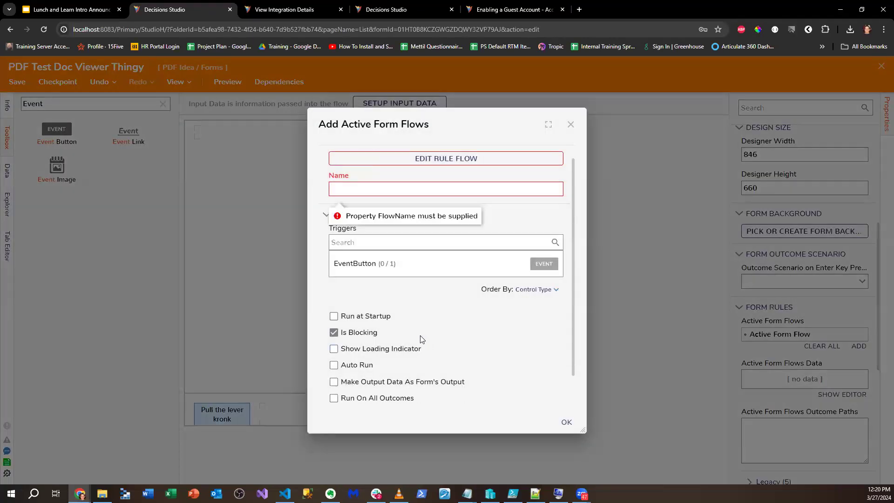
{"action": "scroll", "coordinate": [421, 339], "scroll_direction": "down", "scroll_amount": 2}
{"action": "left_click", "coordinate": [473, 233]}
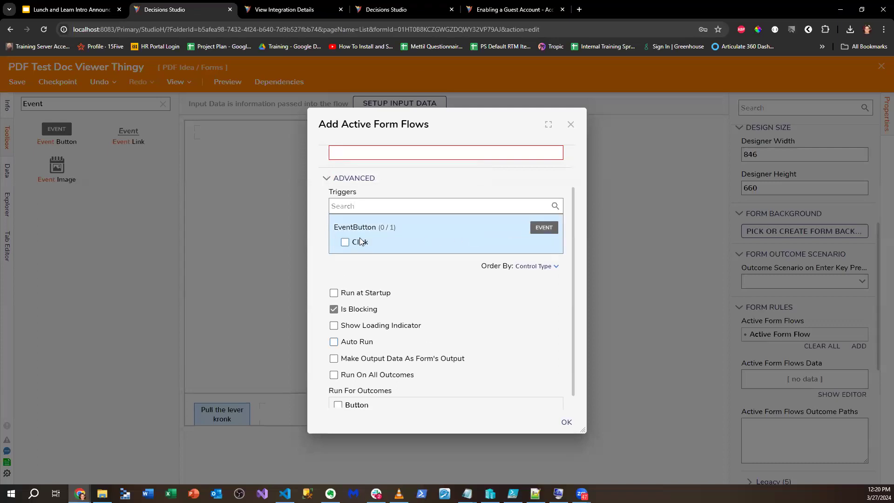
{"action": "left_click", "coordinate": [361, 241]}
{"action": "scroll", "coordinate": [403, 260], "scroll_direction": "up", "scroll_amount": 2}
{"action": "left_click", "coordinate": [413, 205]}
{"action": "type", "text": "Test flow"}
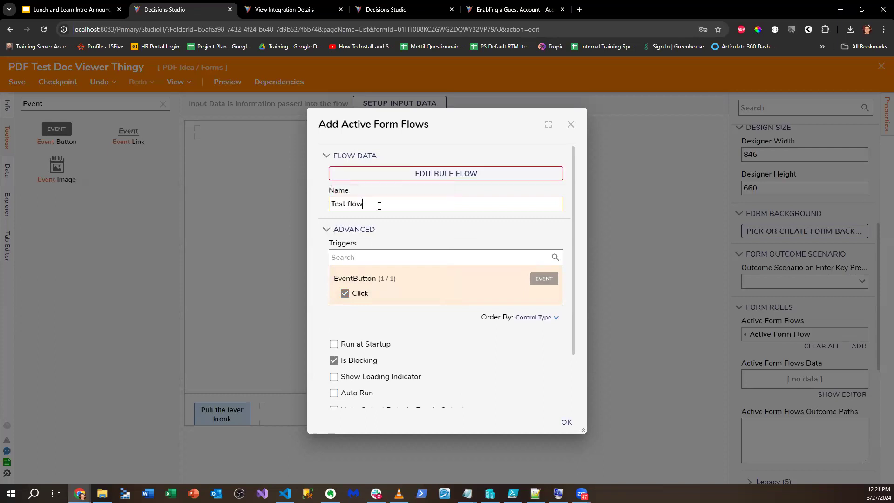
{"action": "key", "text": "BackSpace"}
{"action": "key", "text": "BackSpace"}
{"action": "key", "text": "BackSpace"}
{"action": "key", "text": "BackSpace"}
{"action": "type", "text": "AFF"}
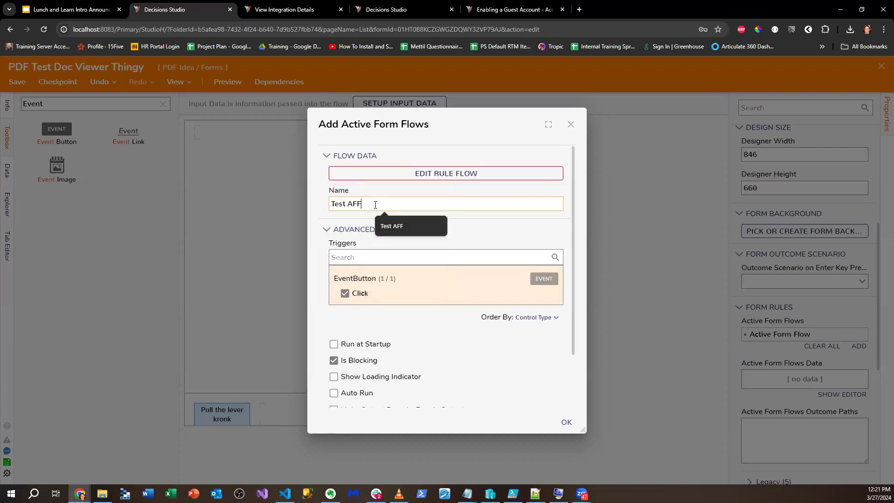
{"action": "left_click", "coordinate": [415, 173]}
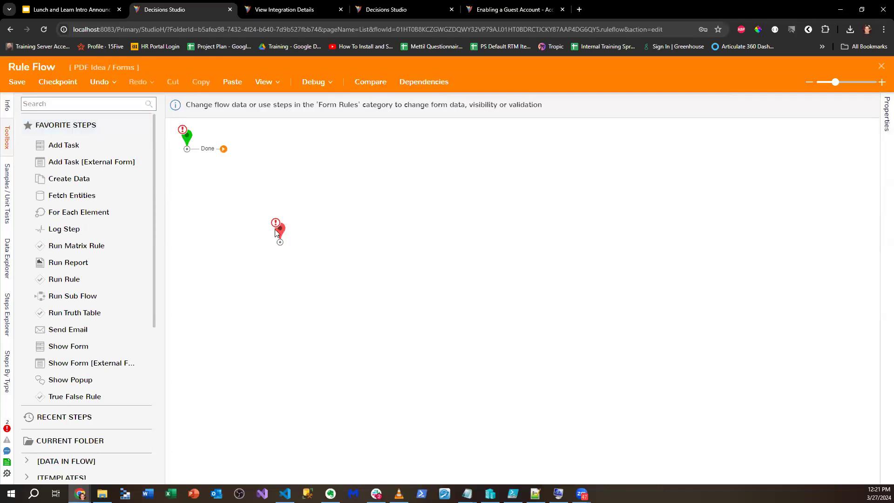
- Move the end step down and expand the Data > PDF step category in the toolbox
{"action": "left_click_drag", "start_coordinate": [280, 230], "coordinate": [361, 255]}
{"action": "scroll", "coordinate": [93, 210], "scroll_direction": "down", "scroll_amount": 5}
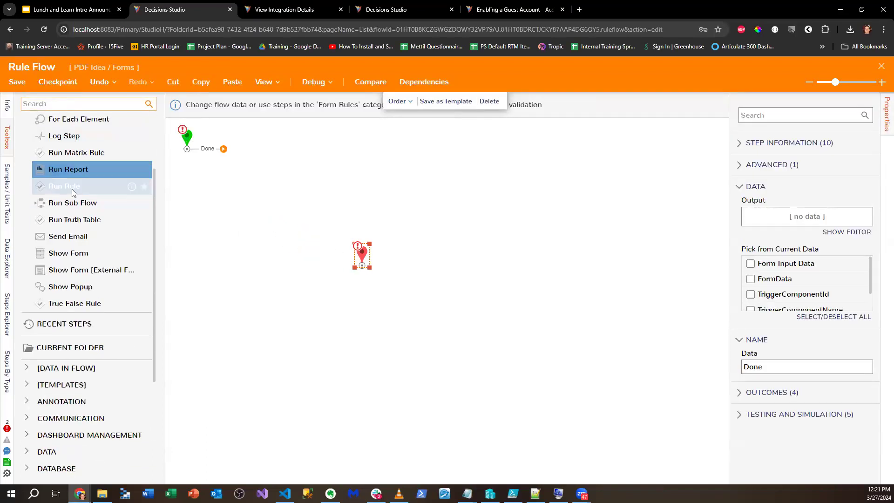
{"action": "left_click", "coordinate": [40, 313]}
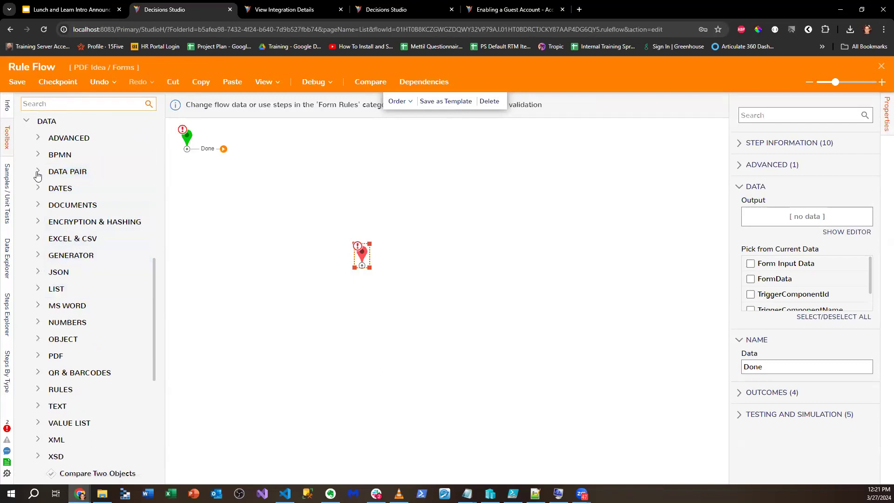
{"action": "left_click", "coordinate": [37, 204]}
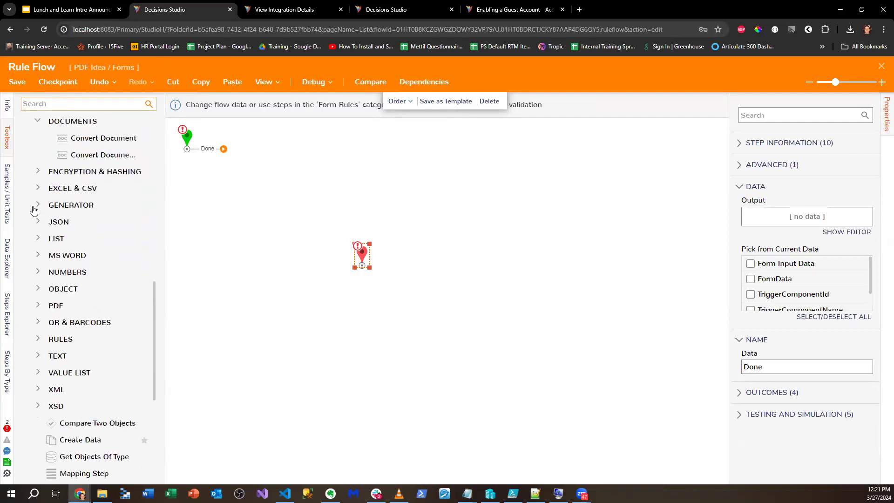
{"action": "left_click", "coordinate": [39, 122]}
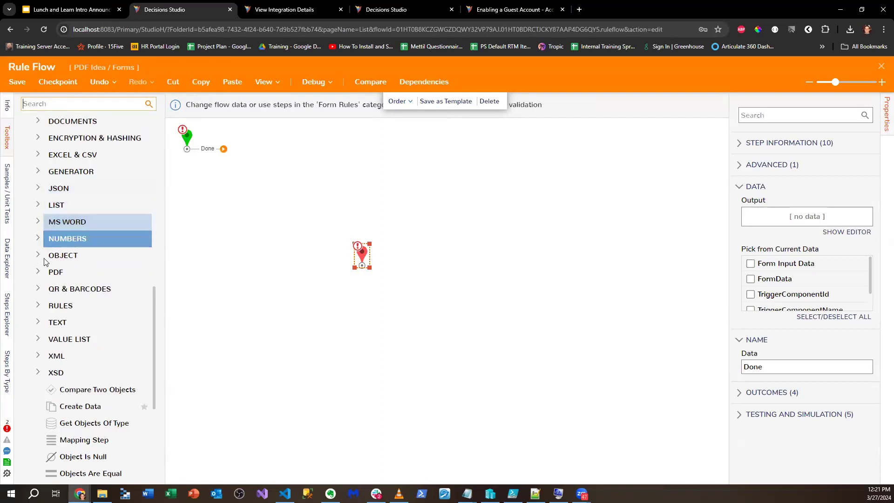
{"action": "left_click", "coordinate": [36, 273]}
{"action": "left_click_drag", "start_coordinate": [163, 241], "coordinate": [312, 253]}
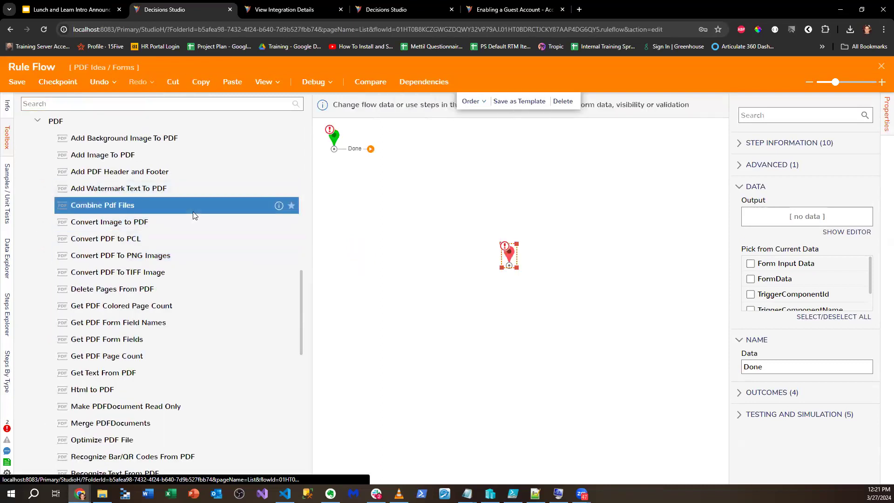
{"action": "scroll", "coordinate": [193, 211], "scroll_direction": "down", "scroll_amount": 2}
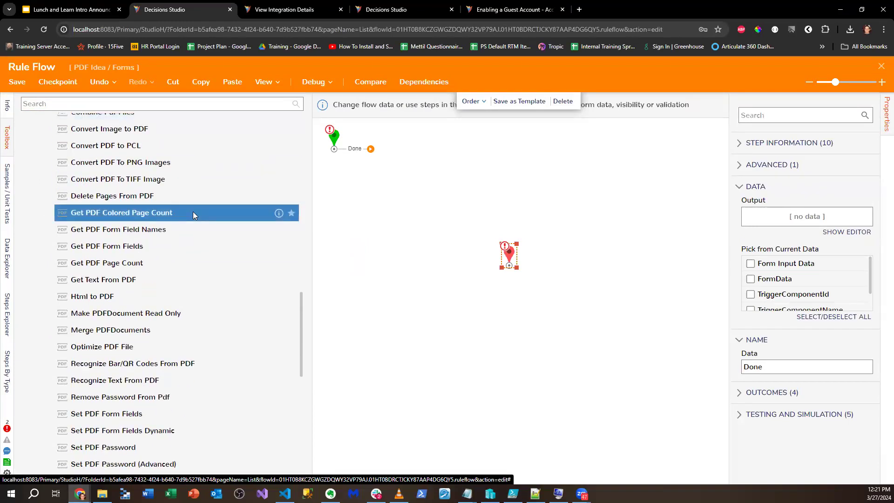
{"action": "scroll", "coordinate": [192, 211], "scroll_direction": "down", "scroll_amount": 2}
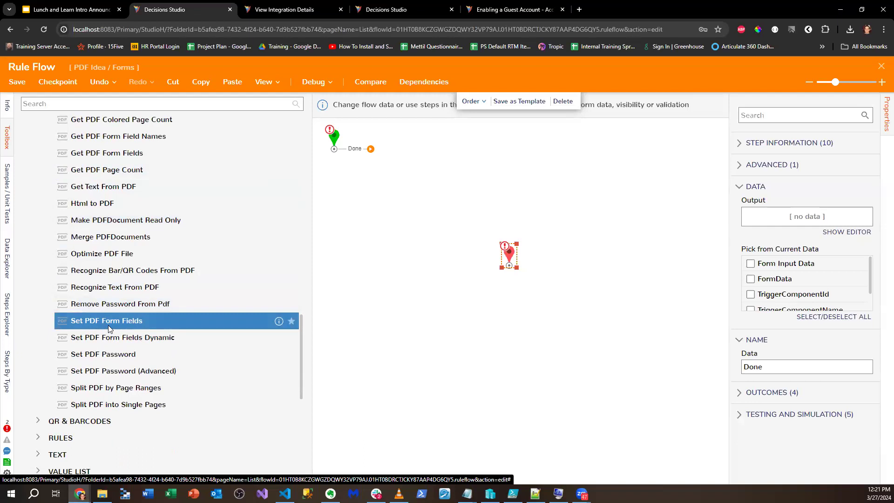
{"action": "scroll", "coordinate": [108, 328], "scroll_direction": "up", "scroll_amount": 1}
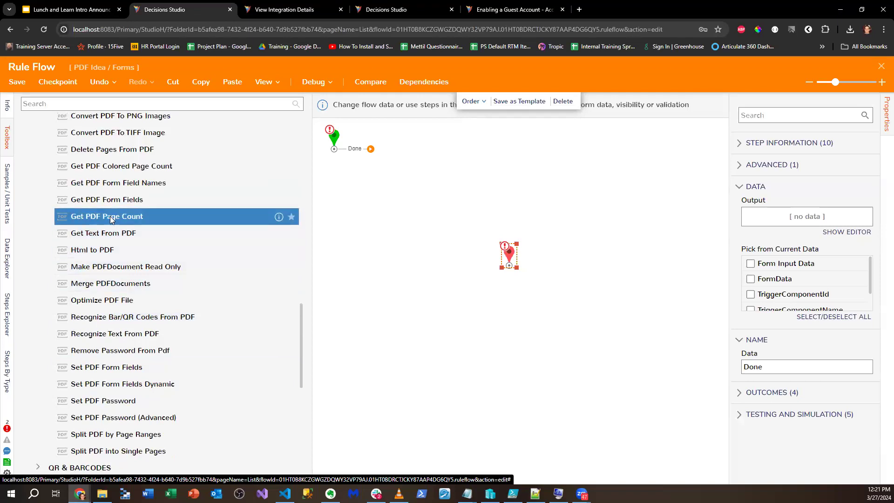
- Replace a trial Get PDF Form Field Names step with Get PDF Form Fields, wired start to end
{"action": "left_click_drag", "start_coordinate": [127, 188], "coordinate": [438, 175]}
{"action": "left_click_drag", "start_coordinate": [370, 149], "coordinate": [438, 184]}
{"action": "right_click", "coordinate": [445, 183]}
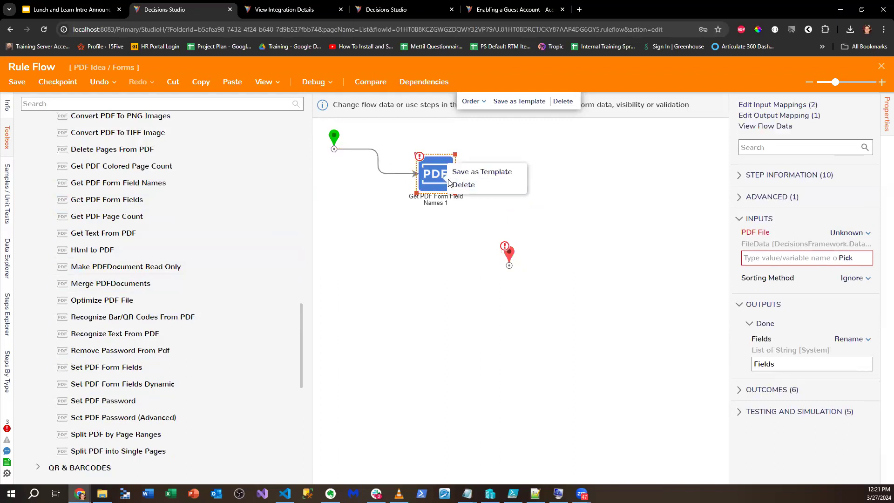
{"action": "left_click", "coordinate": [458, 186]}
{"action": "left_click_drag", "start_coordinate": [82, 200], "coordinate": [423, 184]}
{"action": "left_click_drag", "start_coordinate": [371, 149], "coordinate": [395, 179]}
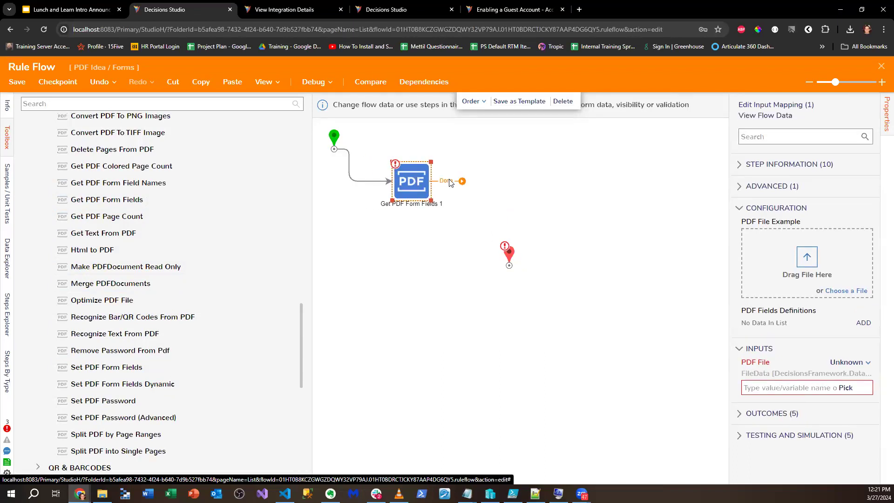
{"action": "left_click_drag", "start_coordinate": [461, 181], "coordinate": [507, 265]}
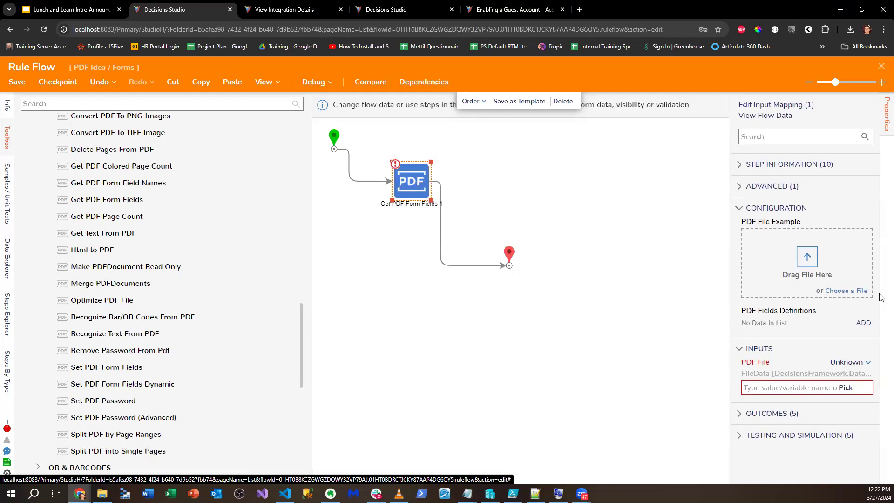
- Cancel the field definition and upload the I-9 sample PDF as the example file
{"action": "left_click", "coordinate": [863, 323]}
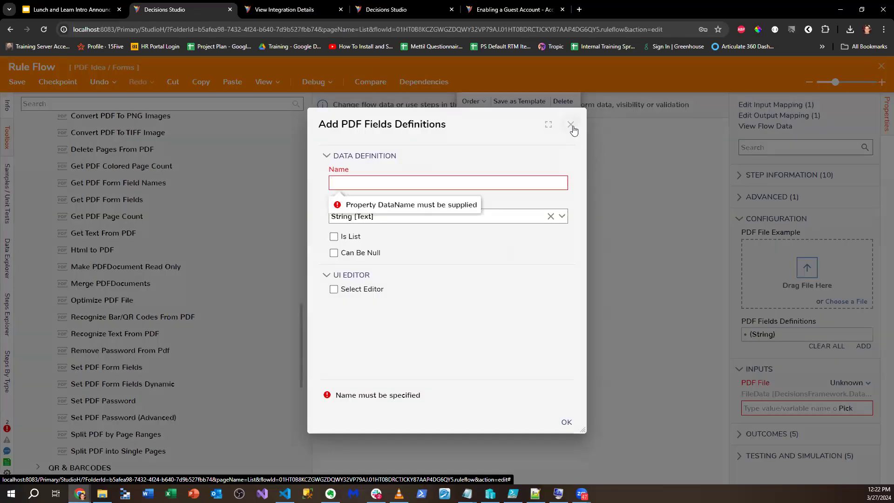
{"action": "left_click", "coordinate": [570, 124]}
{"action": "left_click_drag", "start_coordinate": [861, 10], "coordinate": [833, 279]}
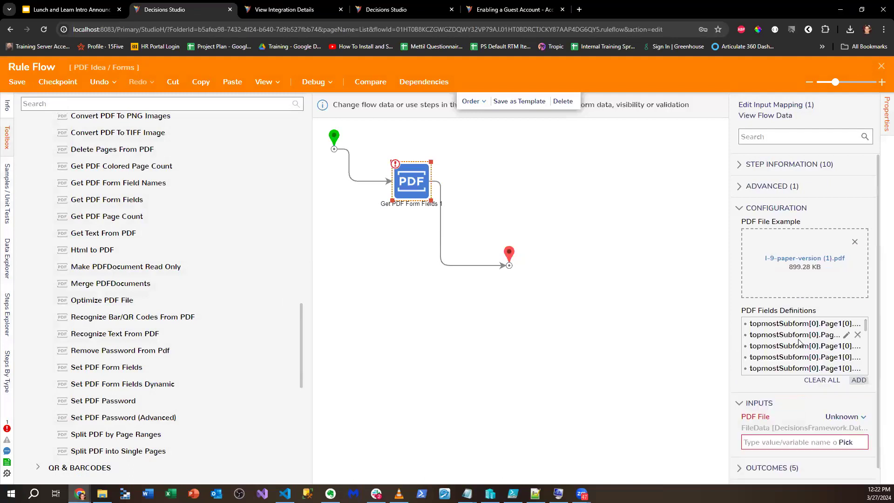
{"action": "left_click_drag", "start_coordinate": [730, 334], "coordinate": [584, 345]}
{"action": "scroll", "coordinate": [759, 349], "scroll_direction": "down", "scroll_amount": 2}
{"action": "scroll", "coordinate": [759, 349], "scroll_direction": "up", "scroll_amount": 2}
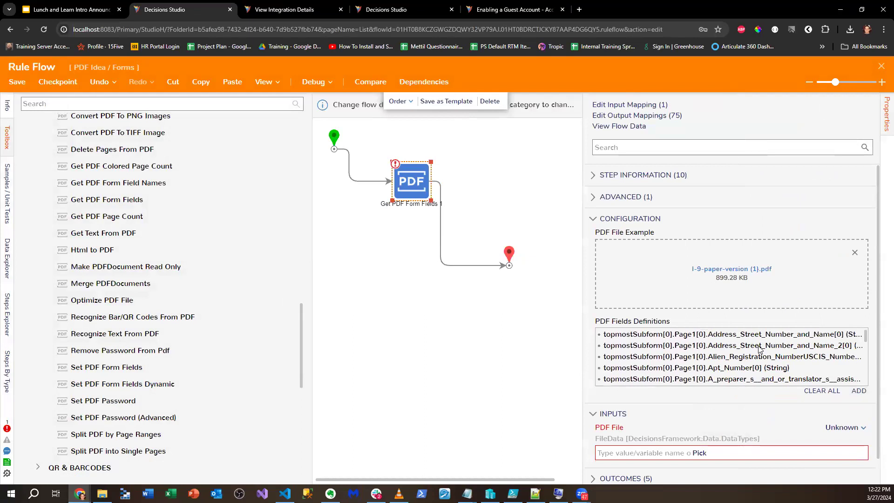
- Map the PDF File input from flow data to FormData.DocumentViewer.Value
{"action": "left_click", "coordinate": [827, 428]}
{"action": "left_click", "coordinate": [785, 406]}
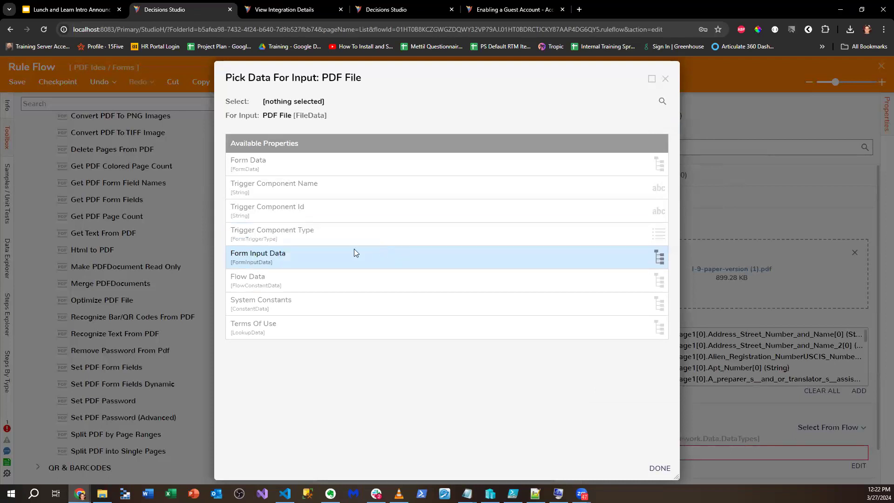
{"action": "left_click", "coordinate": [269, 172]}
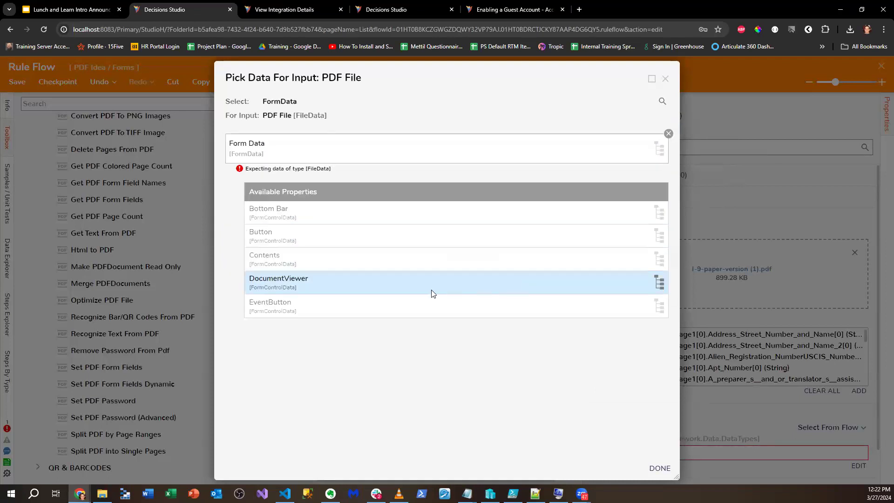
{"action": "left_click", "coordinate": [353, 292]}
{"action": "left_click", "coordinate": [351, 283]}
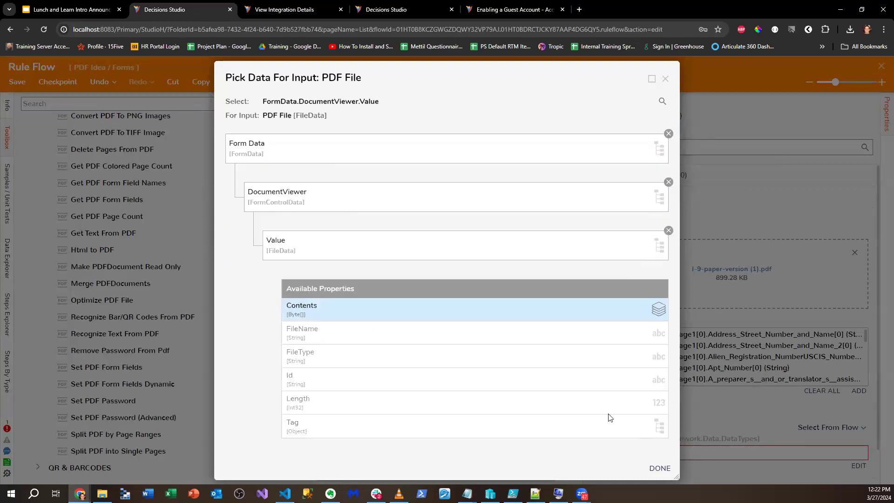
{"action": "left_click", "coordinate": [659, 468]}
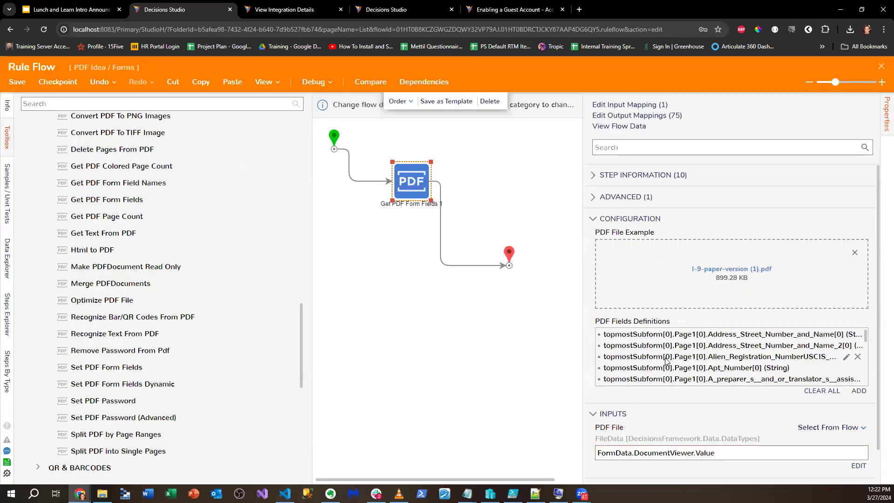
- Reselect the Get PDF Form Fields step and review its updated inputs
{"action": "scroll", "coordinate": [791, 427], "scroll_direction": "down", "scroll_amount": 1}
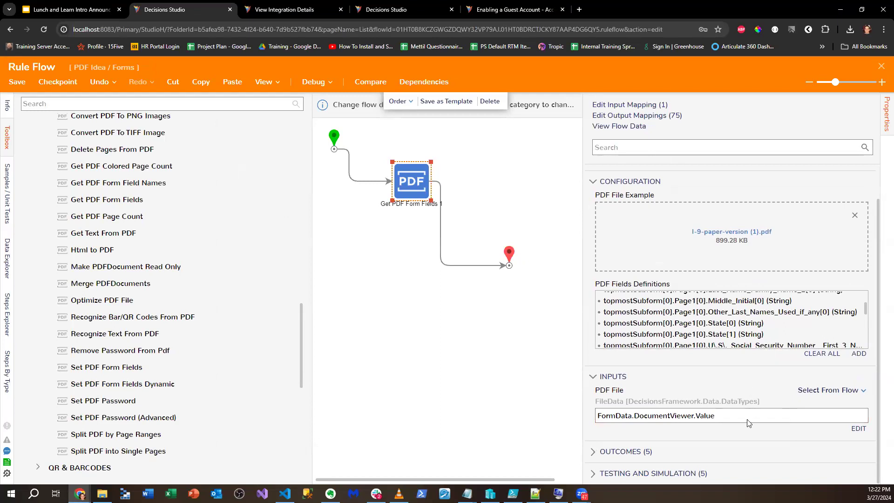
{"action": "scroll", "coordinate": [723, 424], "scroll_direction": "up", "scroll_amount": 1}
{"action": "scroll", "coordinate": [746, 376], "scroll_direction": "up", "scroll_amount": 5}
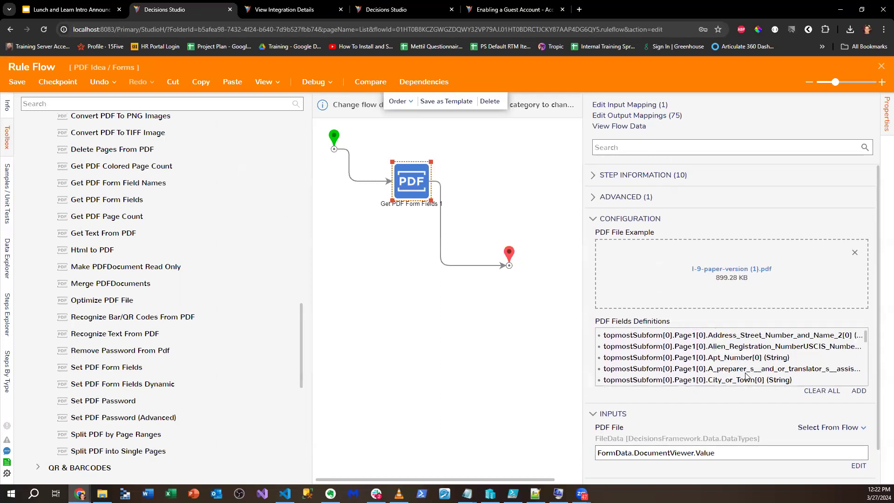
{"action": "left_click", "coordinate": [525, 356]}
{"action": "left_click", "coordinate": [407, 187]}
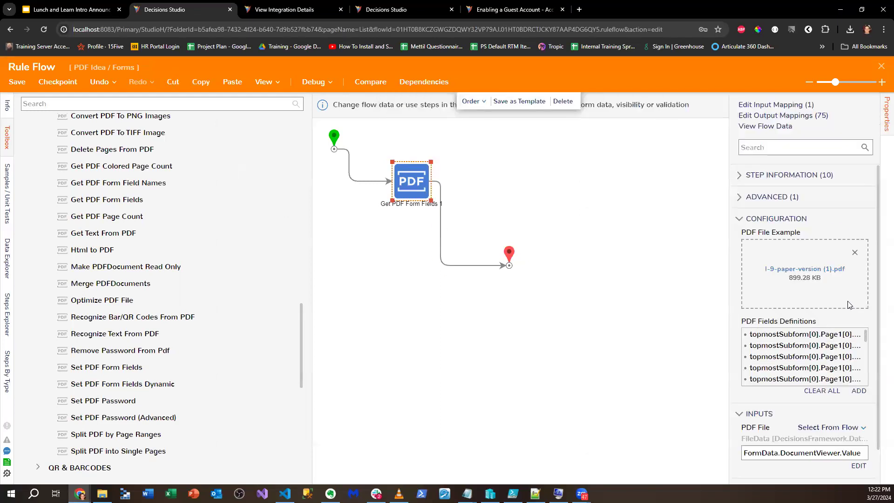
{"action": "scroll", "coordinate": [840, 312], "scroll_direction": "down", "scroll_amount": 2}
{"action": "scroll", "coordinate": [845, 324], "scroll_direction": "down", "scroll_amount": 1}
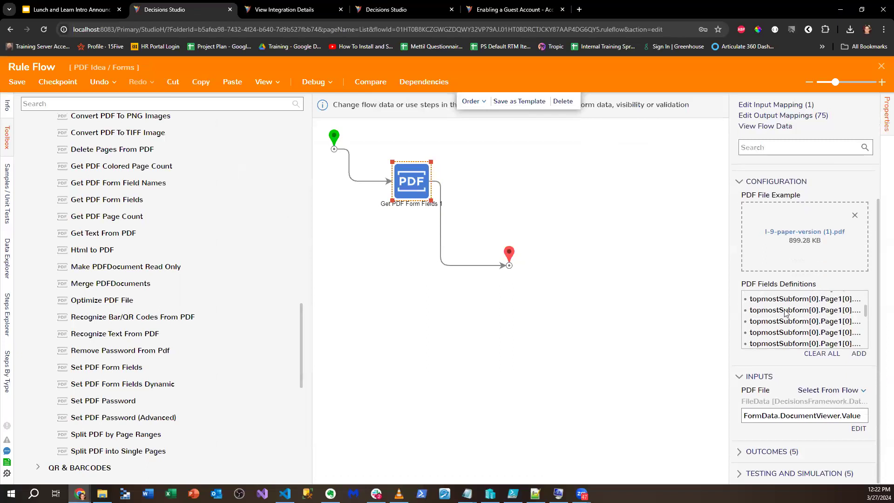
- Save and close the rule flow, then save and close the form
{"action": "left_click", "coordinate": [677, 311]}
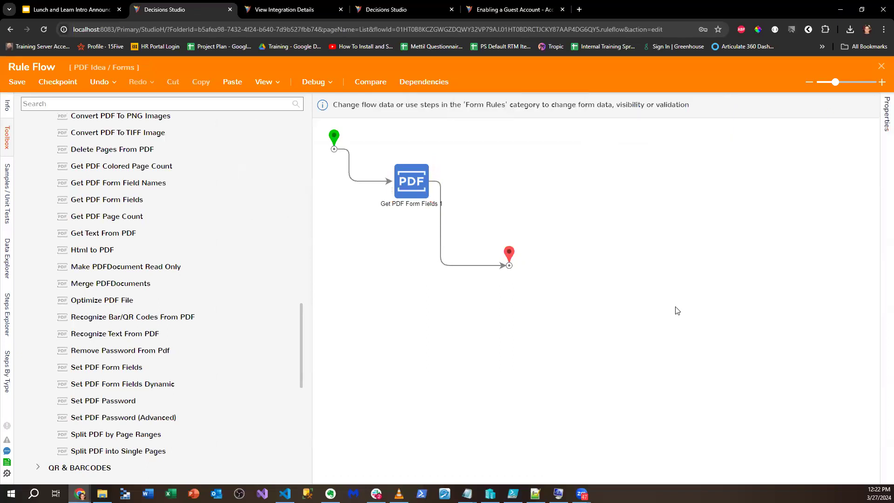
{"action": "left_click", "coordinate": [17, 81]}
{"action": "left_click", "coordinate": [568, 318]}
{"action": "left_click", "coordinate": [881, 66]}
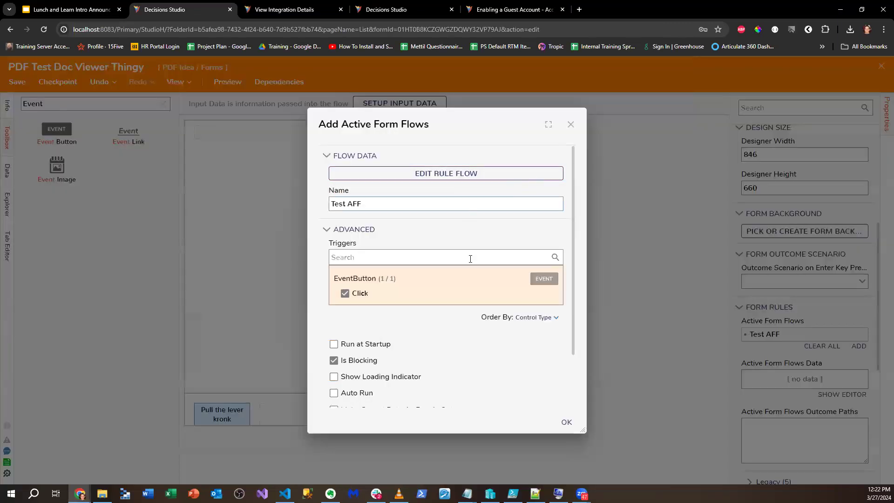
{"action": "left_click", "coordinate": [566, 422]}
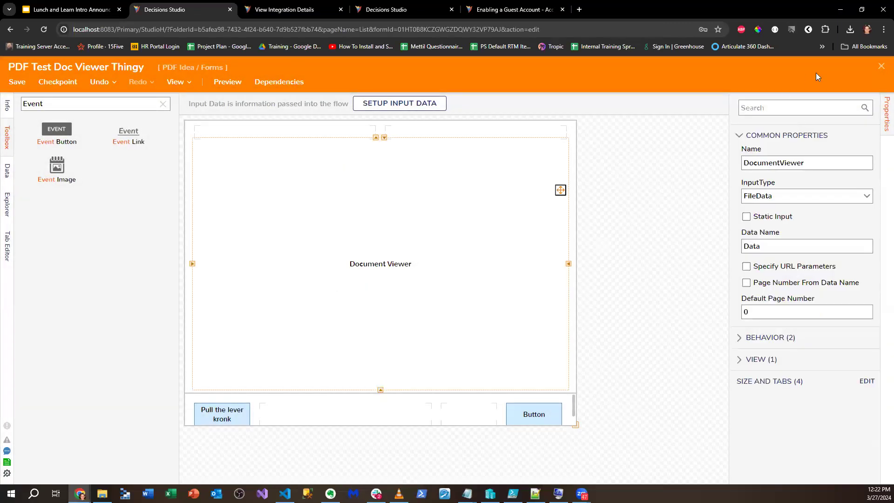
{"action": "left_click", "coordinate": [880, 66]}
{"action": "left_click", "coordinate": [569, 320]}
- Start debugging the flow and enlarge the running form to zoom into the PDF
{"action": "left_click", "coordinate": [314, 82]}
{"action": "left_click", "coordinate": [447, 222]}
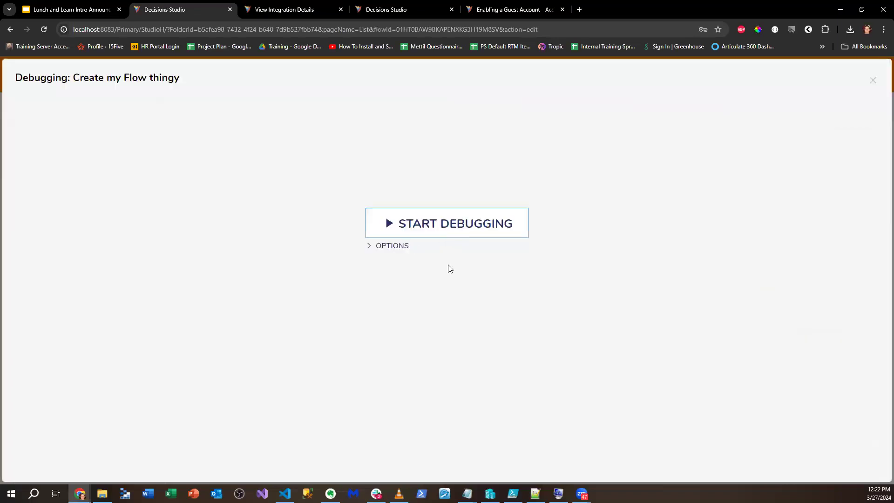
{"action": "left_click_drag", "start_coordinate": [465, 105], "coordinate": [430, 96]}
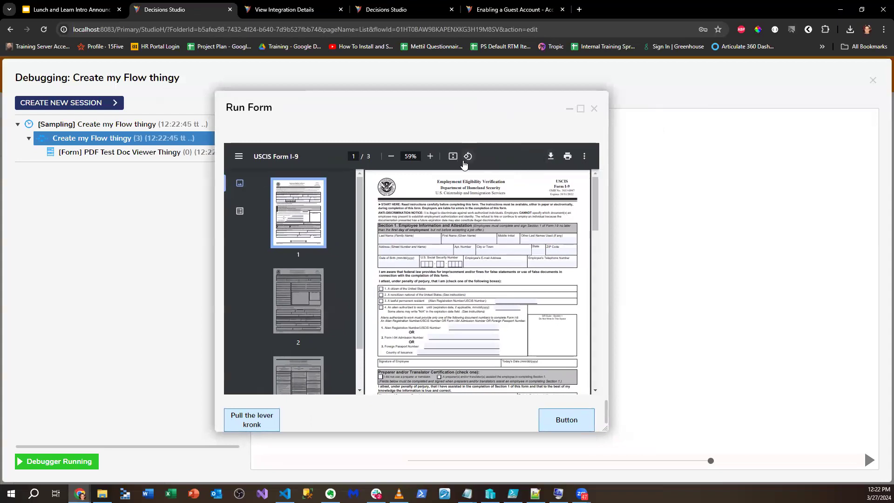
{"action": "left_click", "coordinate": [430, 157]}
{"action": "left_click", "coordinate": [431, 157]}
{"action": "left_click", "coordinate": [430, 158]}
{"action": "left_click", "coordinate": [430, 158]}
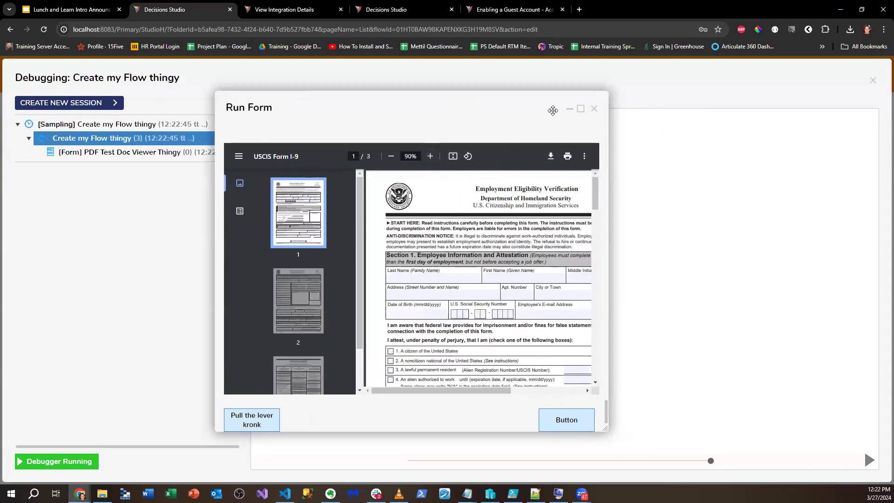
{"action": "left_click", "coordinate": [578, 104]}
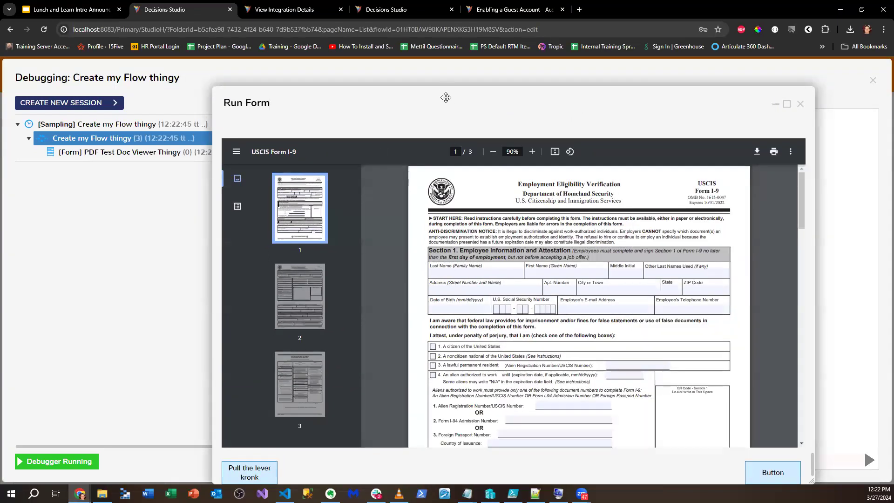
- Enter a last name in the I-9, trigger 'Pull the lever kronk', and open the Rule Flow entry
{"action": "left_click", "coordinate": [401, 244]}
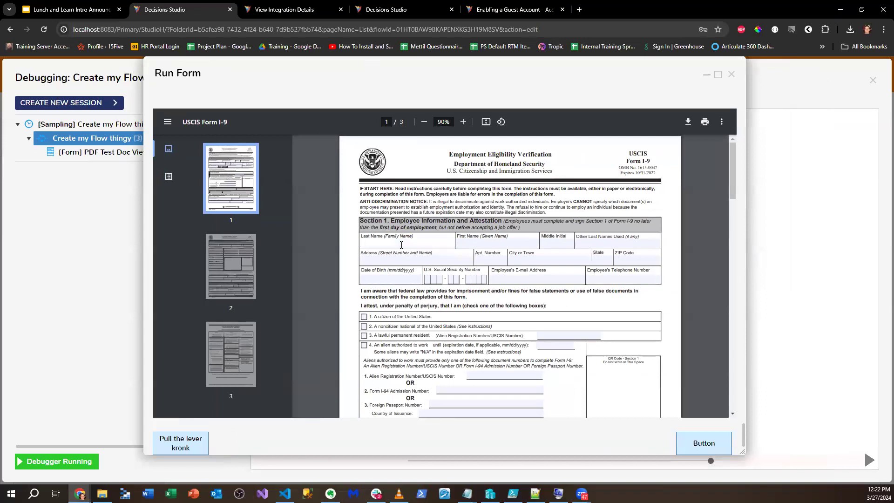
{"action": "type", "text": "rodiroigu"}
{"action": "left_click", "coordinate": [181, 443]}
{"action": "left_click", "coordinate": [104, 170]}
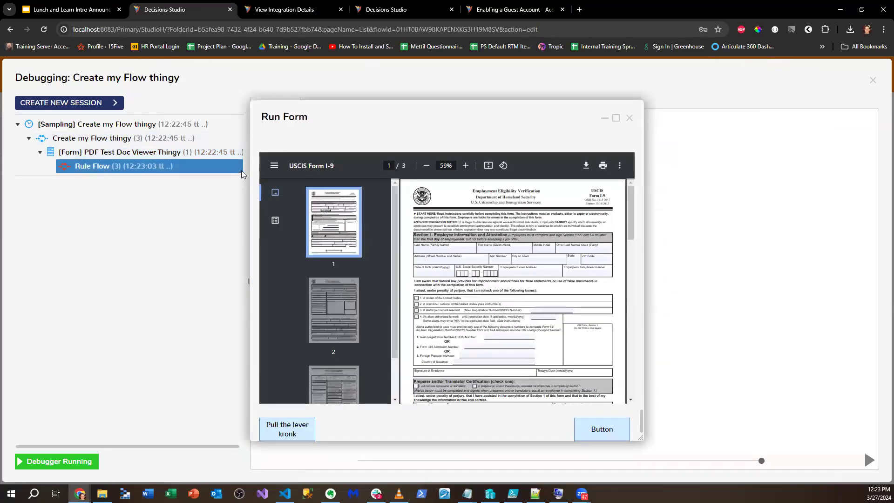
- Load the Rule Flow debug diagram and view Execution 1's input data for the PDF step
{"action": "left_click", "coordinate": [144, 170]}
{"action": "left_click_drag", "start_coordinate": [481, 122], "coordinate": [665, 130]}
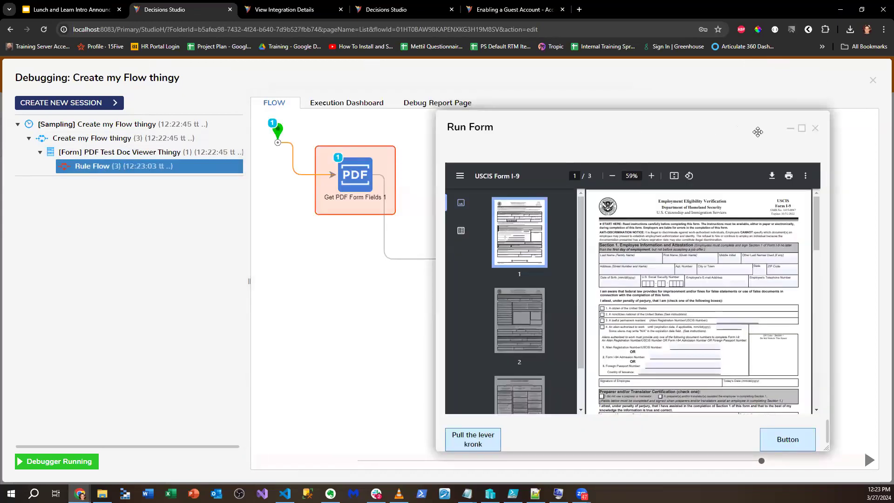
{"action": "left_click", "coordinate": [787, 126]}
{"action": "mouse_move", "coordinate": [353, 177]}
{"action": "left_click", "coordinate": [425, 182]}
{"action": "left_click", "coordinate": [512, 192]}
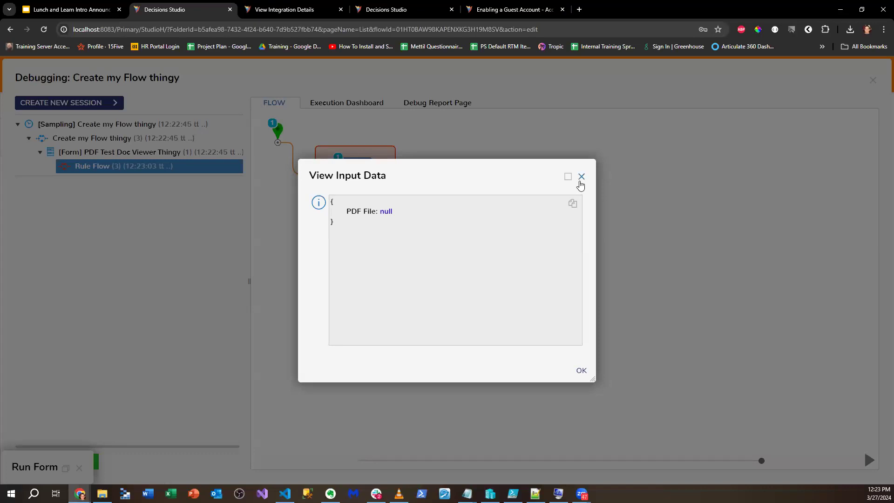
{"action": "left_click", "coordinate": [581, 177]}
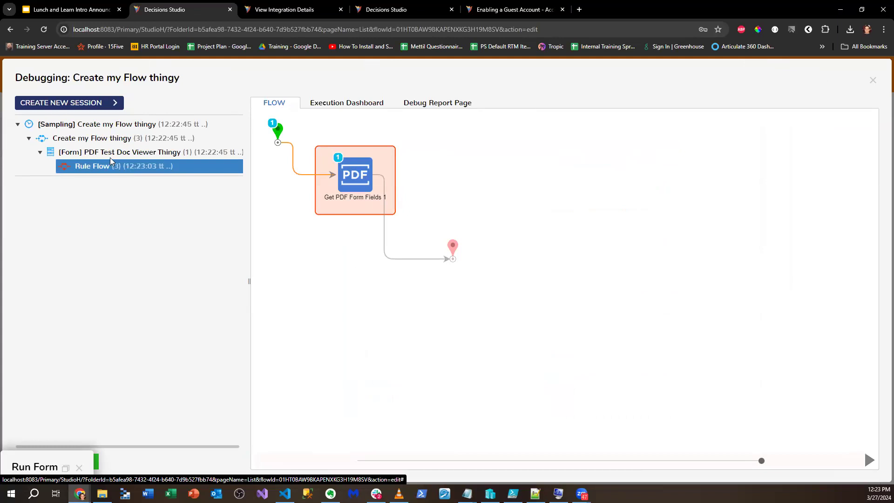
- Switch between the main and Rule Flow diagrams and recheck the null PDF input data
{"action": "left_click", "coordinate": [103, 139]}
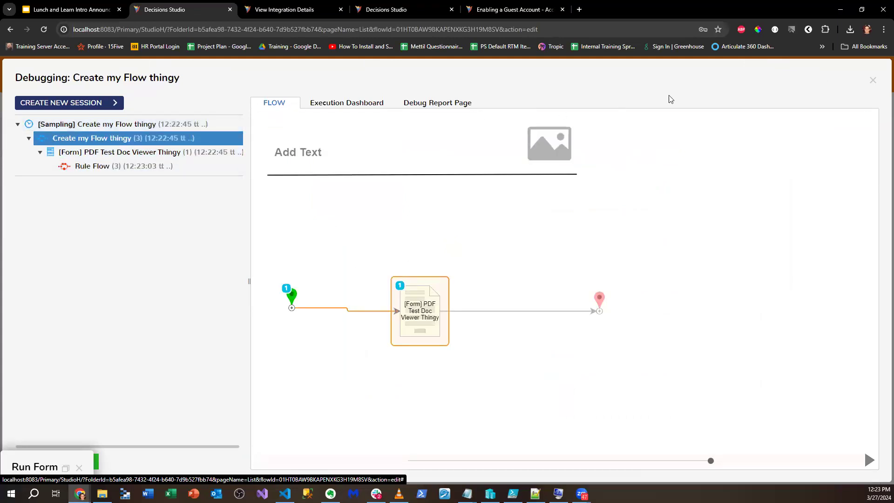
{"action": "left_click", "coordinate": [118, 166]}
{"action": "left_click", "coordinate": [362, 183]}
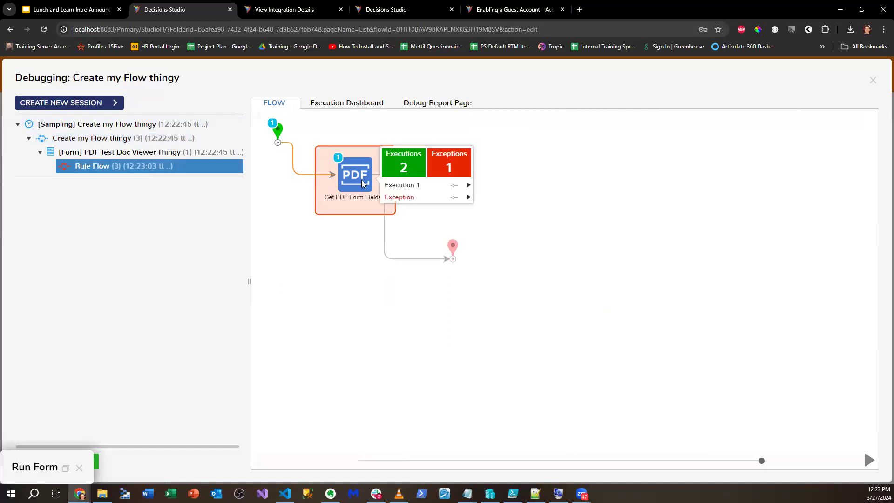
{"action": "mouse_move", "coordinate": [417, 185]}
{"action": "left_click", "coordinate": [502, 190]}
{"action": "left_click", "coordinate": [581, 176]}
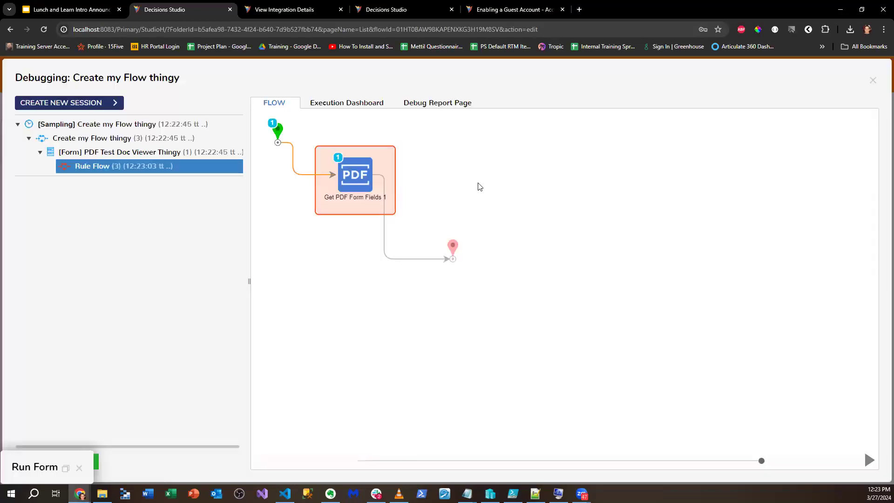
{"action": "left_click", "coordinate": [364, 187]}
- View the Get PDF Form Fields exception details, then close the debugger
{"action": "mouse_move", "coordinate": [436, 198]}
{"action": "left_click", "coordinate": [514, 200]}
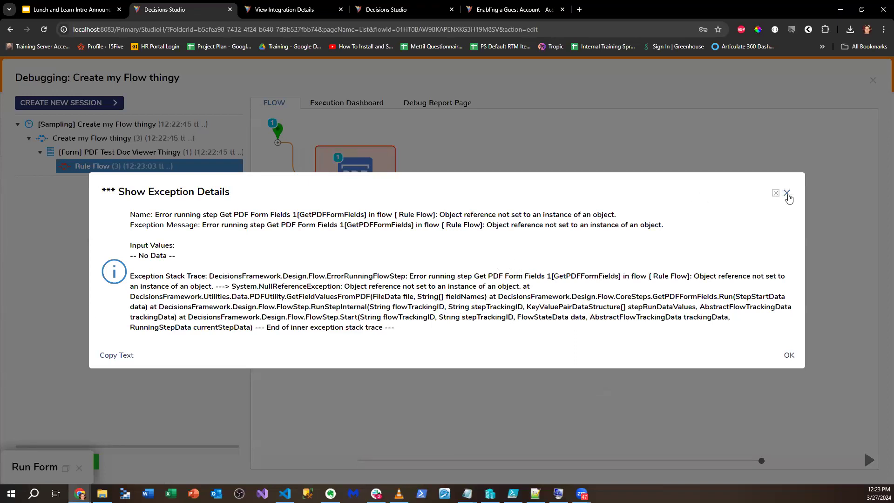
{"action": "left_click", "coordinate": [787, 193]}
{"action": "left_click", "coordinate": [107, 141]}
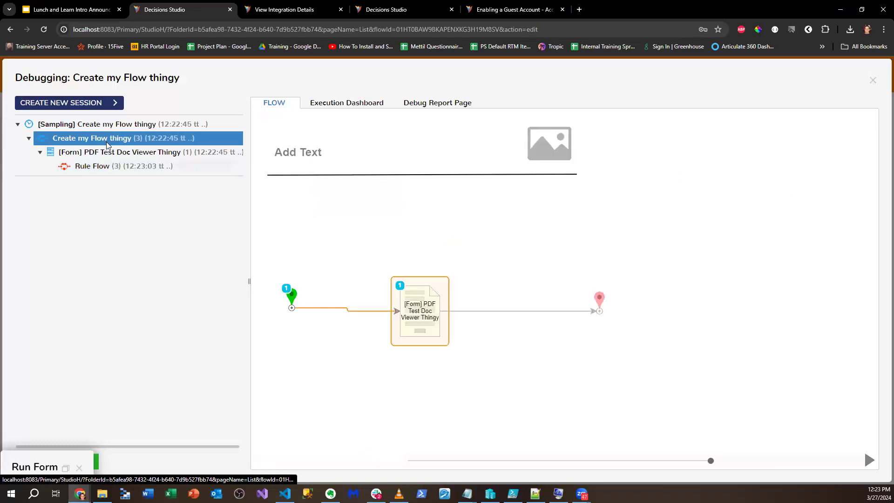
{"action": "left_click", "coordinate": [96, 169]}
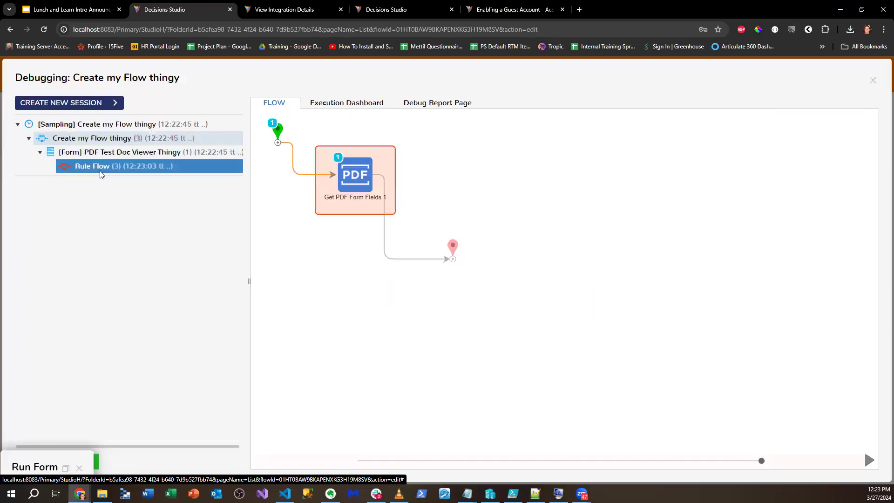
{"action": "left_click", "coordinate": [874, 81]}
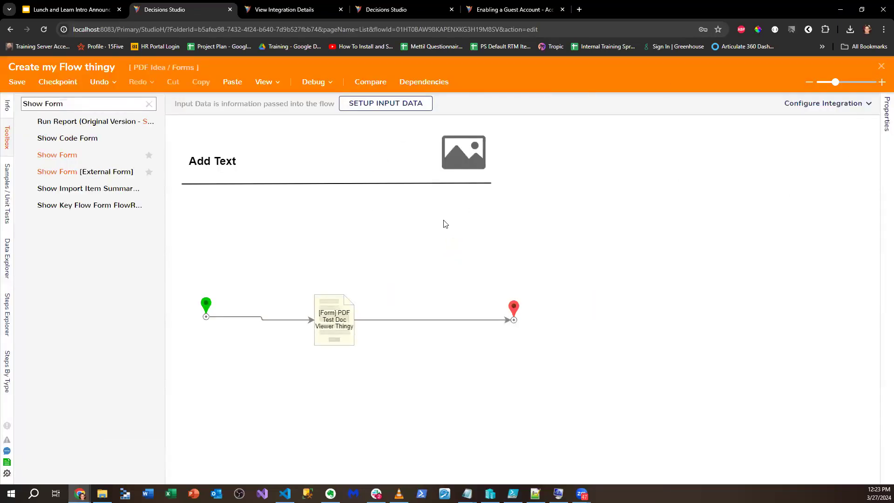
- Select the form step and scroll to its Data input, I-9-paper-version (1).pdf
{"action": "left_click", "coordinate": [353, 310]}
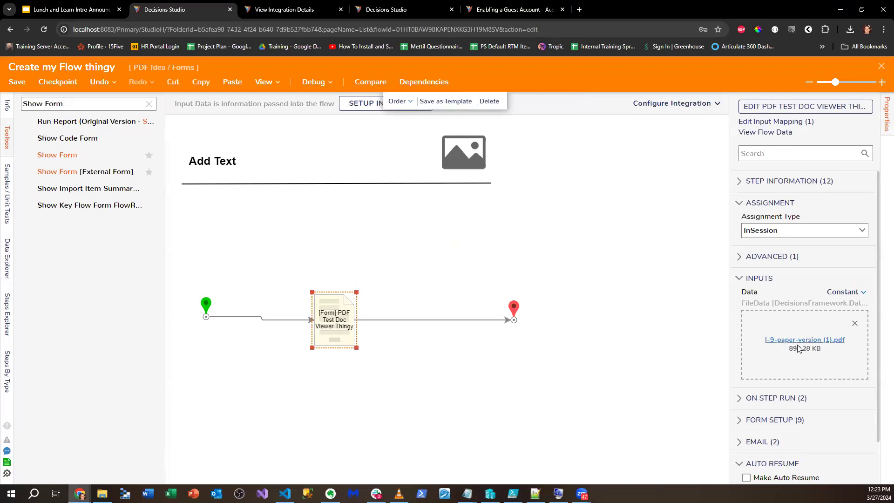
{"action": "scroll", "coordinate": [791, 363], "scroll_direction": "down", "scroll_amount": 1}
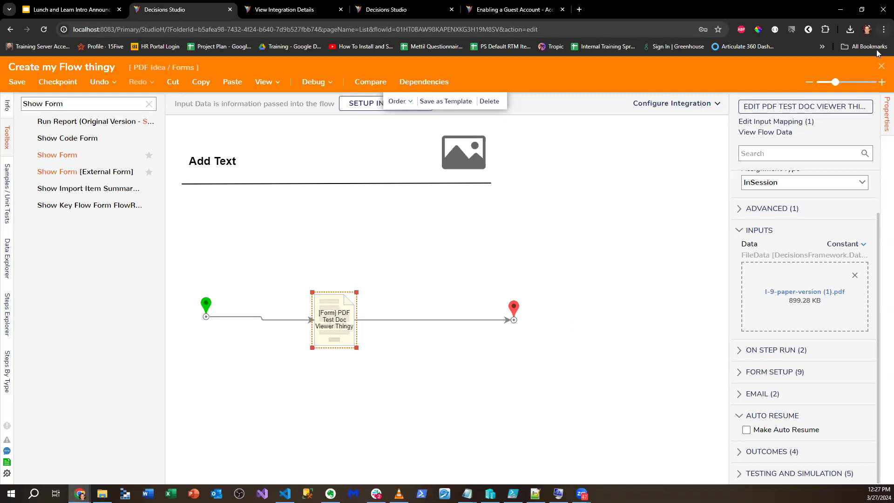
- Close the flow designer without saving changes
{"action": "left_click", "coordinate": [881, 66]}
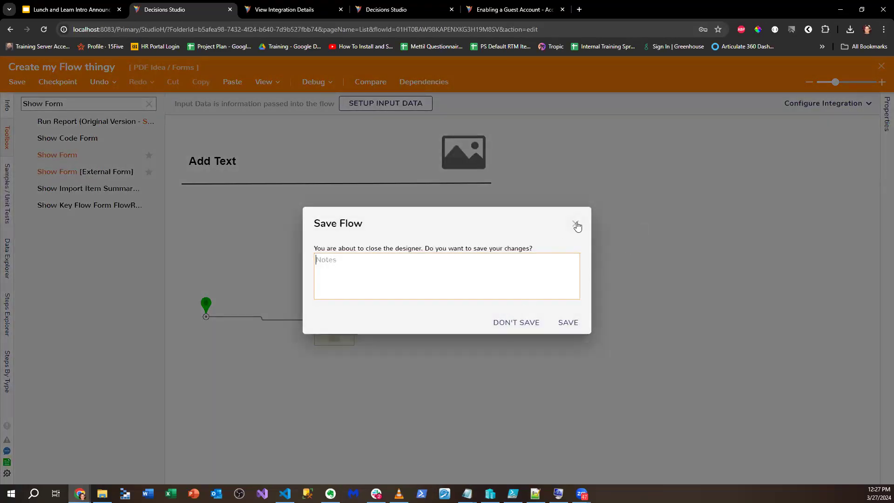
{"action": "left_click", "coordinate": [575, 224]}
{"action": "left_click", "coordinate": [882, 66]}
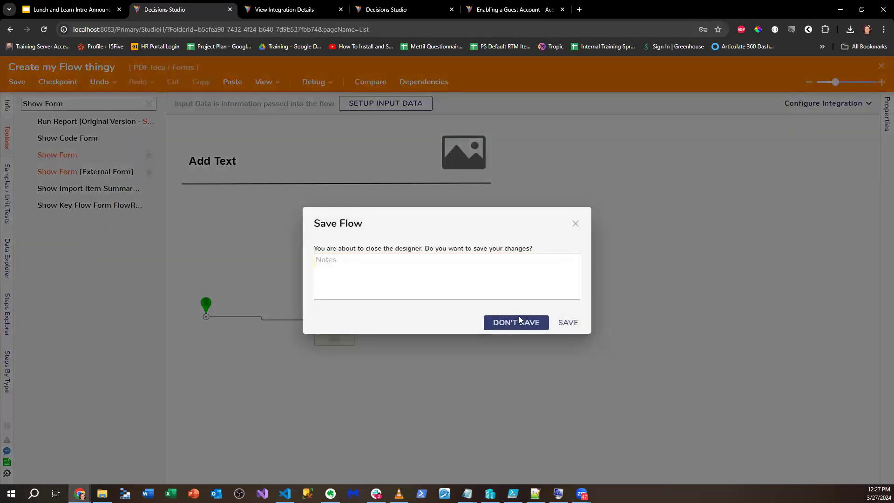
{"action": "left_click", "coordinate": [518, 319]}
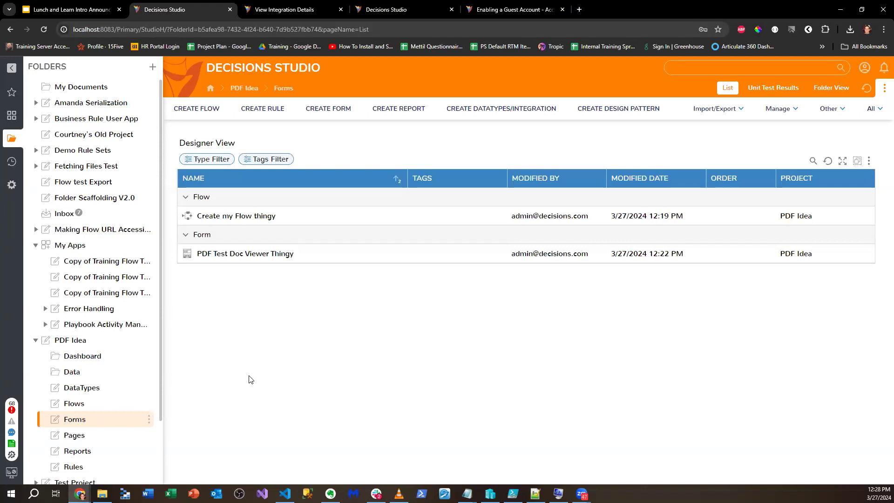
- Search the Create my Flow thingy steps for 'show form', then open the PDF Test Doc Viewer Thingy form
{"action": "double_click", "coordinate": [236, 215]}
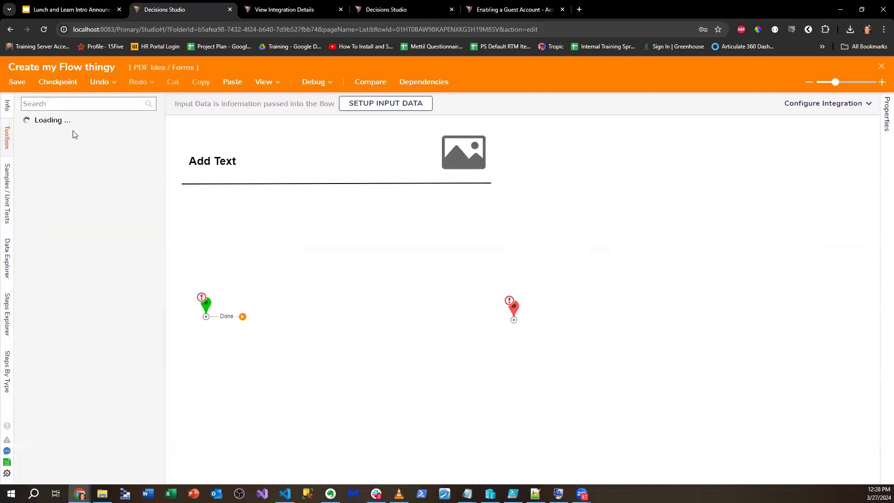
{"action": "left_click", "coordinate": [61, 104]}
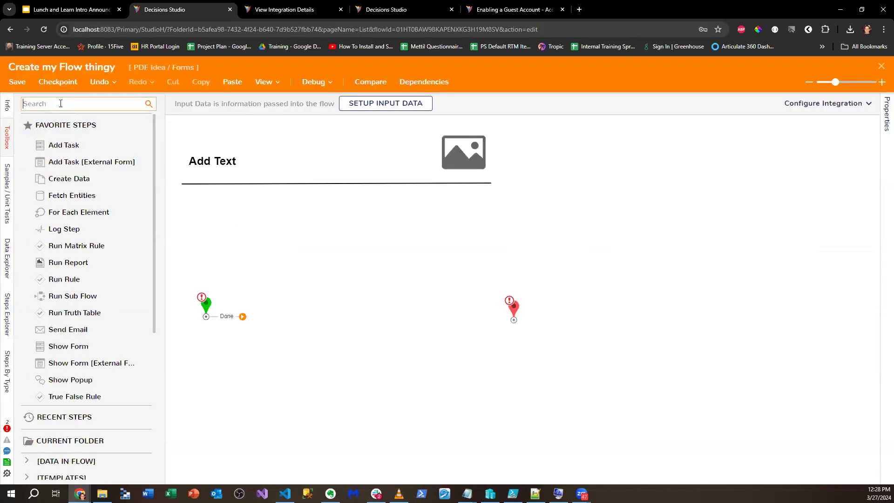
{"action": "type", "text": "show form"}
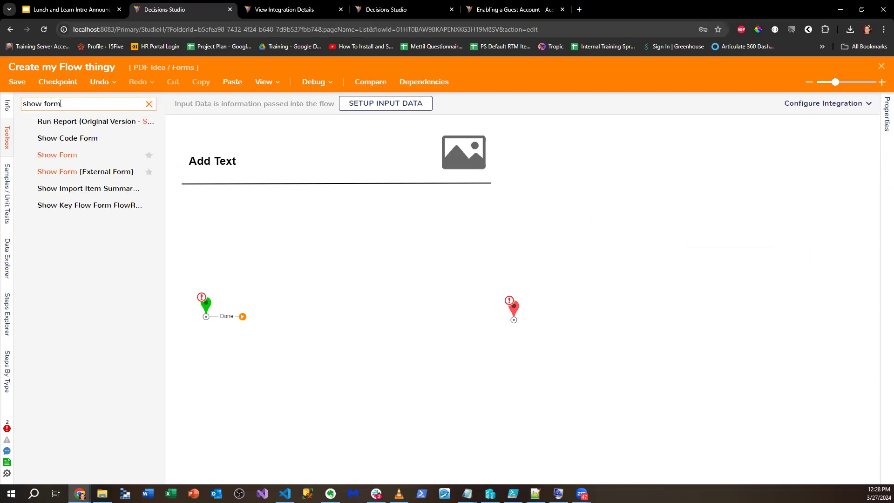
{"action": "left_click", "coordinate": [881, 65]}
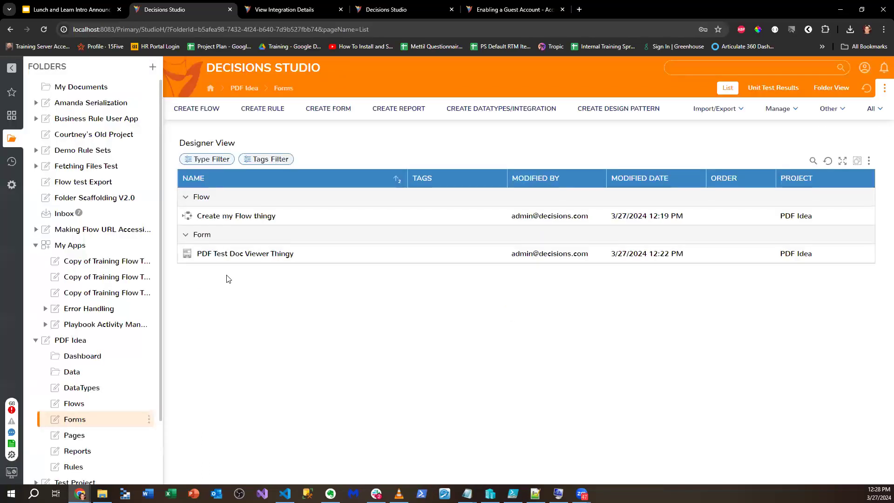
{"action": "double_click", "coordinate": [235, 255]}
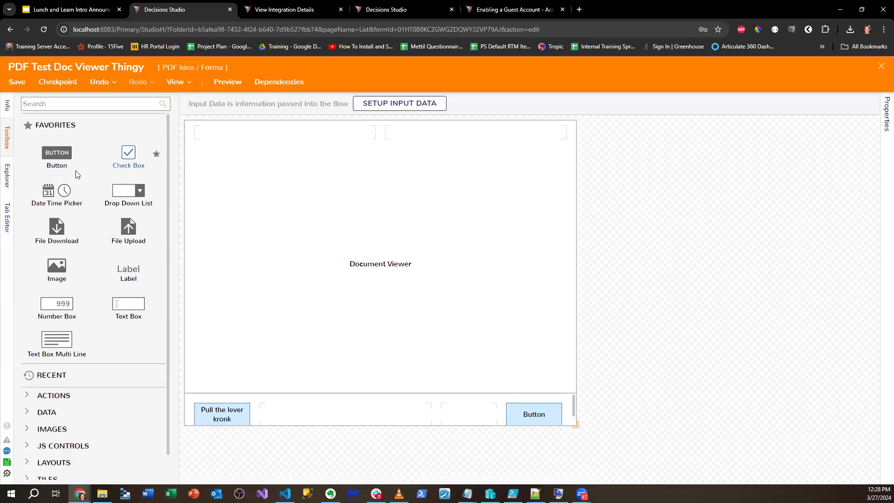
- Search the Toolbox for 'document edit', shorten it to 'document', then clear it
{"action": "left_click", "coordinate": [85, 104]}
{"action": "type", "text": "docume"}
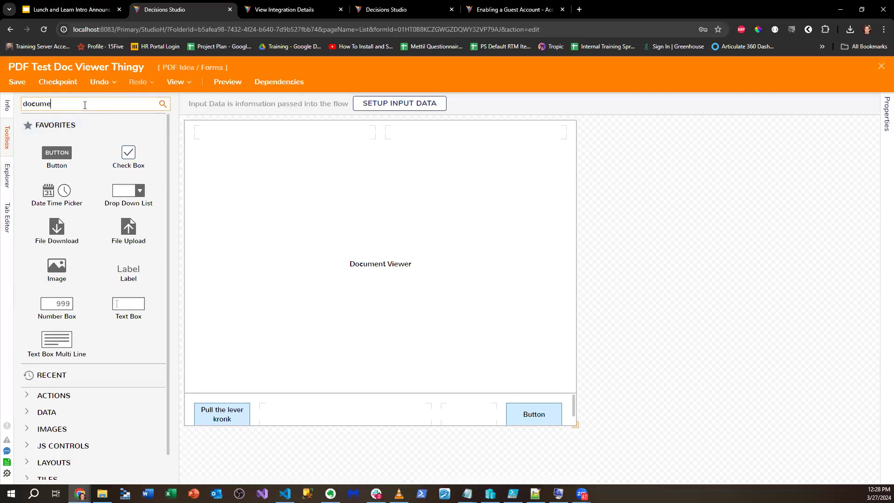
{"action": "type", "text": "nt edit"}
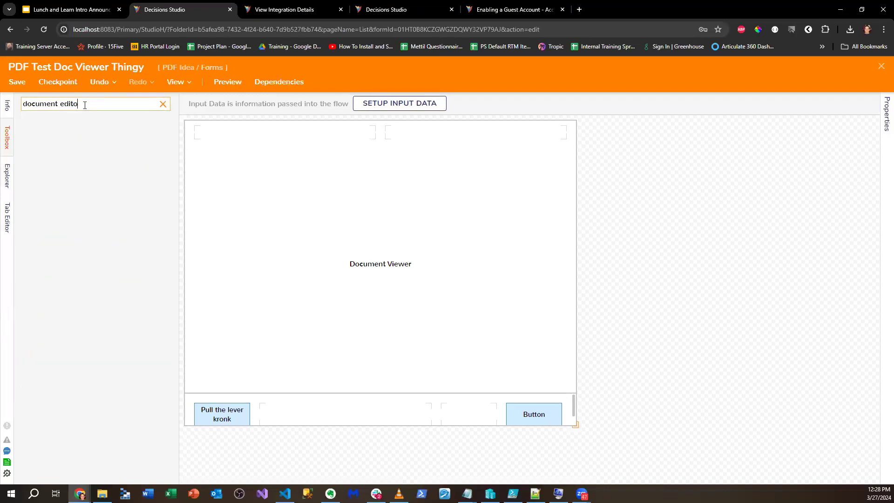
{"action": "key", "text": "BackSpace"}
{"action": "key", "text": "BackSpace"}
{"action": "key", "text": "BackSpace"}
{"action": "key", "text": "BackSpace"}
{"action": "key", "text": "BackSpace"}
{"action": "left_click", "coordinate": [162, 103]}
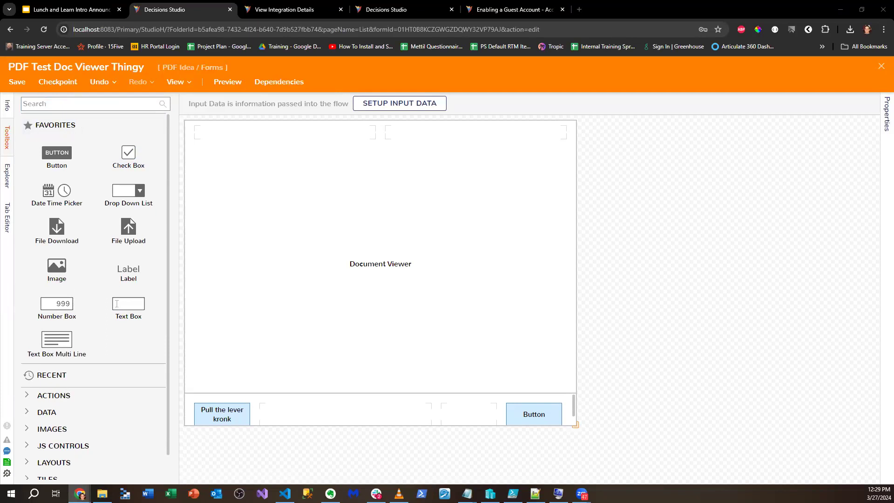
- Search again for 'Document Viewer', then change the search to 'Document editor'
{"action": "left_click", "coordinate": [94, 108]}
{"action": "type", "text": "For"}
{"action": "key", "text": "BackSpace"}
{"action": "key", "text": "BackSpace"}
{"action": "key", "text": "BackSpace"}
{"action": "type", "text": "D"}
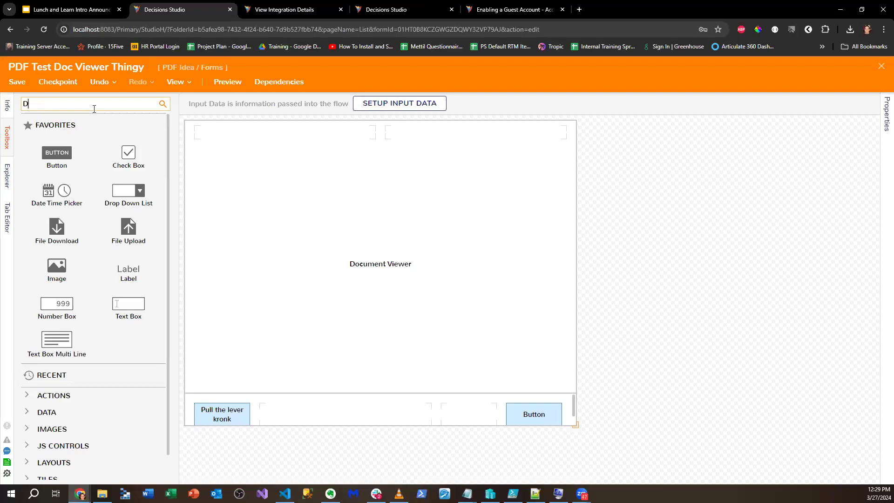
{"action": "type", "text": "ocument Viewer"}
{"action": "left_click_drag", "start_coordinate": [88, 104], "coordinate": [62, 104]}
{"action": "key", "text": "BackSpace"}
{"action": "type", "text": "editor"}
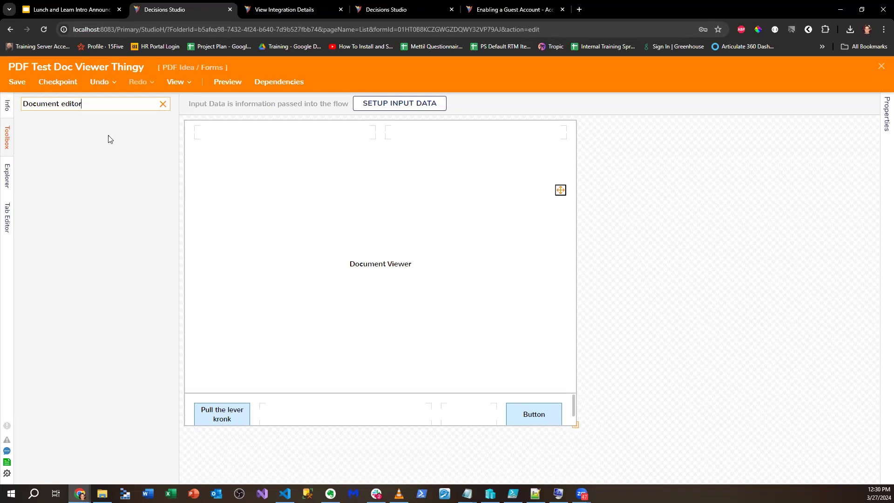
{"action": "triple_click", "coordinate": [84, 99]}
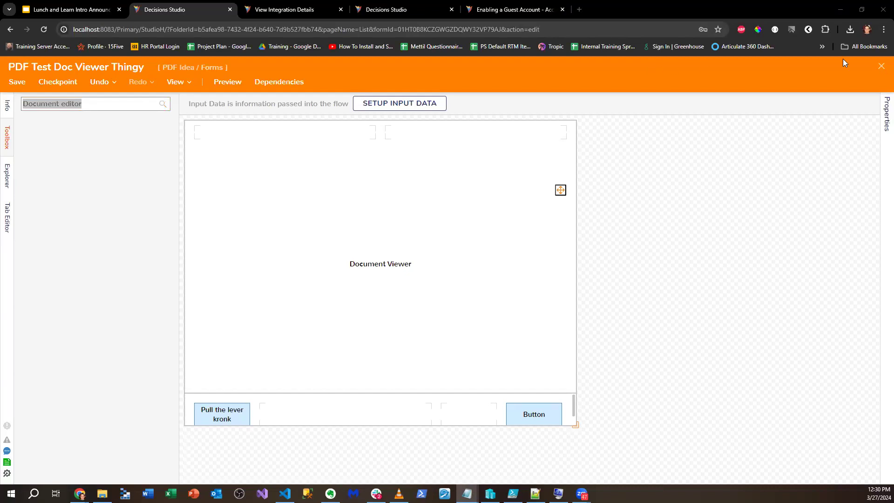
- Close the form designer and show the empty PDF Idea Dashboard folder
{"action": "left_click", "coordinate": [882, 66]}
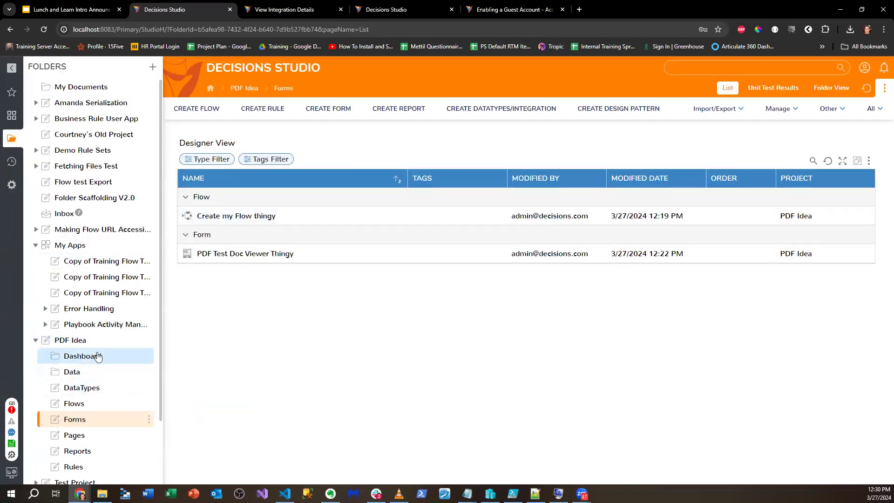
{"action": "left_click", "coordinate": [318, 251]}
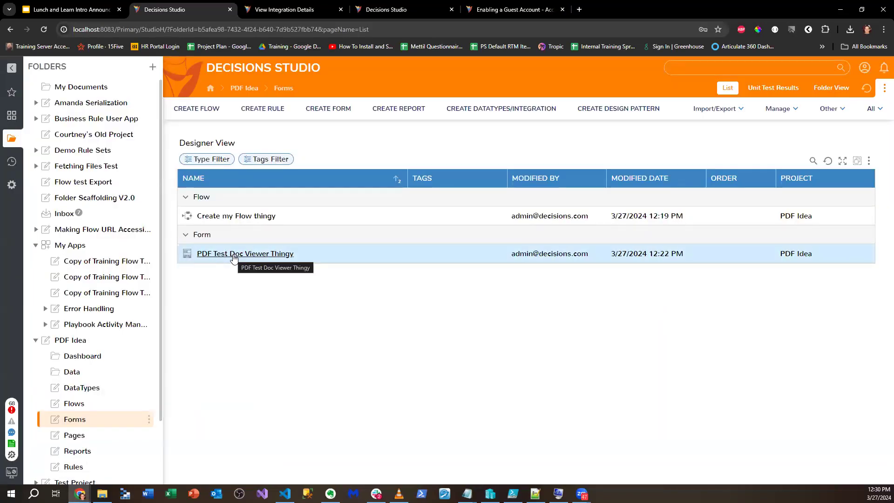
{"action": "left_click", "coordinate": [92, 356]}
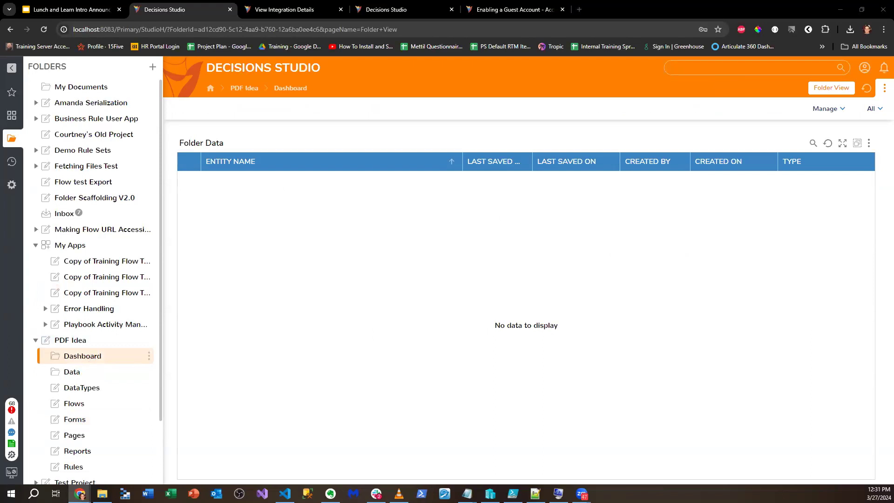
- Sketch a 'Doc Edit' box with three placeholder lines beside it to illustrate a layout
{"action": "mouse_move", "coordinate": [585, 209]}
{"action": "left_mouse_down"}
{"action": "mouse_move", "coordinate": [608, 431]}
{"action": "mouse_move", "coordinate": [864, 461]}
{"action": "mouse_move", "coordinate": [877, 219]}
{"action": "mouse_move", "coordinate": [642, 194]}
{"action": "mouse_move", "coordinate": [605, 203]}
{"action": "left_mouse_up"}
{"action": "mouse_move", "coordinate": [666, 245]}
{"action": "left_mouse_down"}
{"action": "mouse_move", "coordinate": [669, 225]}
{"action": "mouse_move", "coordinate": [667, 242]}
{"action": "left_mouse_up"}
{"action": "mouse_move", "coordinate": [699, 239]}
{"action": "left_mouse_down"}
{"action": "mouse_move", "coordinate": [714, 231]}
{"action": "mouse_move", "coordinate": [704, 232]}
{"action": "mouse_move", "coordinate": [724, 246]}
{"action": "mouse_move", "coordinate": [759, 230]}
{"action": "mouse_move", "coordinate": [757, 245]}
{"action": "left_mouse_up"}
{"action": "mouse_move", "coordinate": [762, 245]}
{"action": "left_mouse_down"}
{"action": "mouse_move", "coordinate": [773, 232]}
{"action": "mouse_move", "coordinate": [772, 246]}
{"action": "left_mouse_up"}
{"action": "mouse_move", "coordinate": [778, 222]}
{"action": "left_mouse_down"}
{"action": "mouse_move", "coordinate": [777, 246]}
{"action": "mouse_move", "coordinate": [783, 234]}
{"action": "left_mouse_up"}
{"action": "left_click_drag", "start_coordinate": [217, 238], "coordinate": [446, 234]}
{"action": "left_click_drag", "start_coordinate": [258, 270], "coordinate": [440, 269]}
{"action": "left_click_drag", "start_coordinate": [239, 322], "coordinate": [427, 331]}
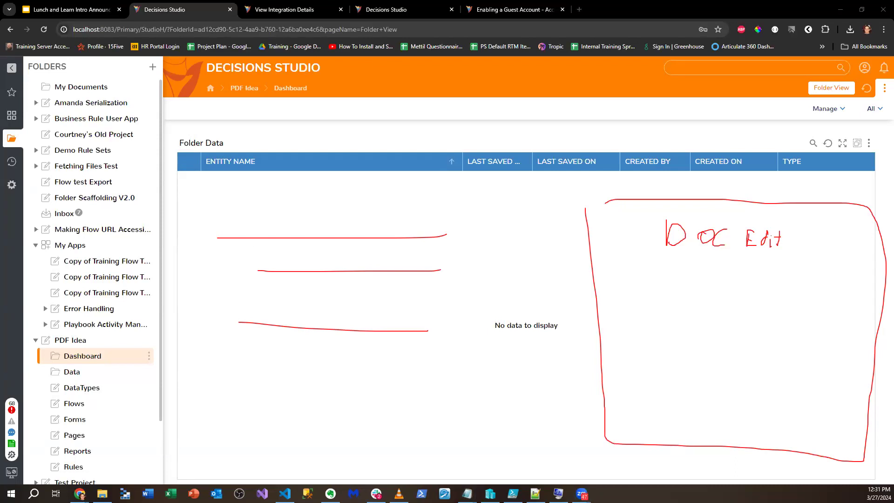
- Clear the sketch and create a page named 'Test poage' in the Pages folder
{"action": "left_click", "coordinate": [55, 322]}
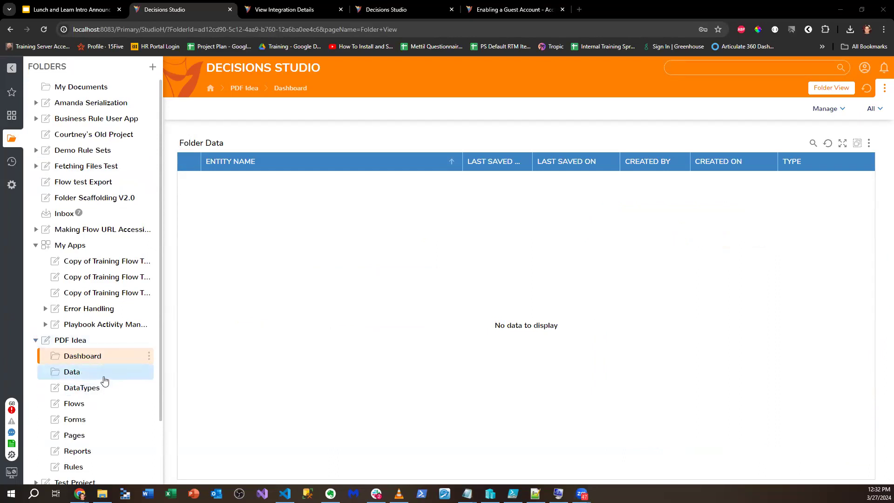
{"action": "left_click", "coordinate": [84, 436]}
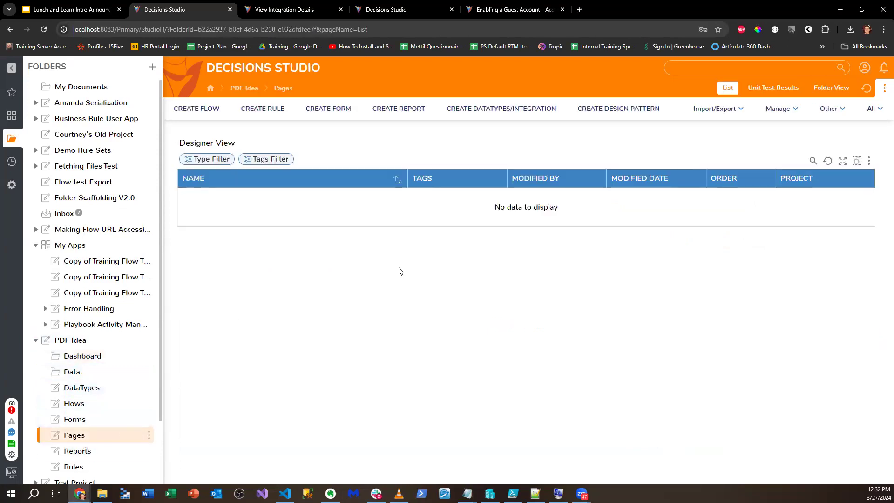
{"action": "left_click", "coordinate": [328, 108]}
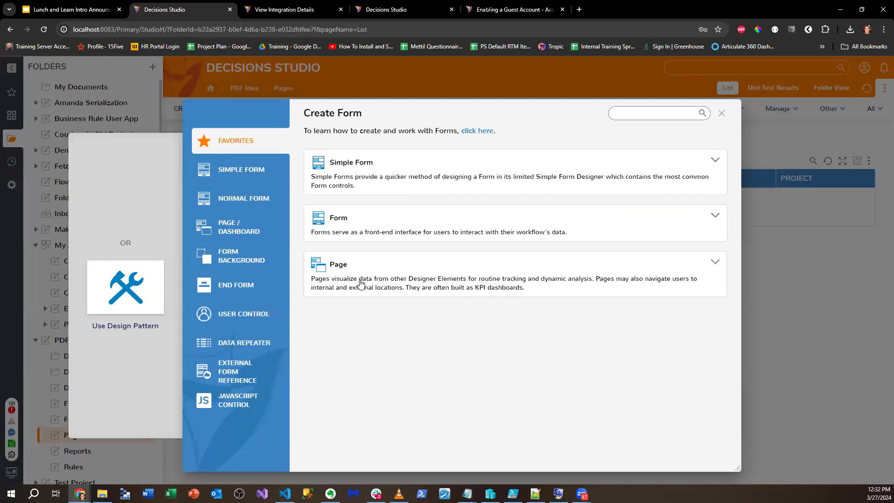
{"action": "left_click", "coordinate": [360, 282]}
{"action": "type", "text": "Test poage"}
{"action": "key", "text": "Return"}
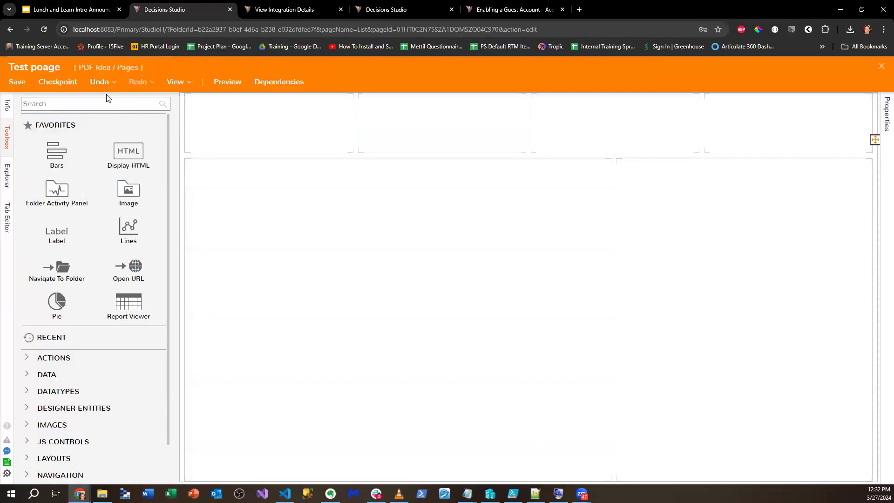
- Search page components for 'document', then browse the Favorites, DATA and ADVANCED categories
{"action": "left_click", "coordinate": [106, 103]}
{"action": "type", "text": "document"}
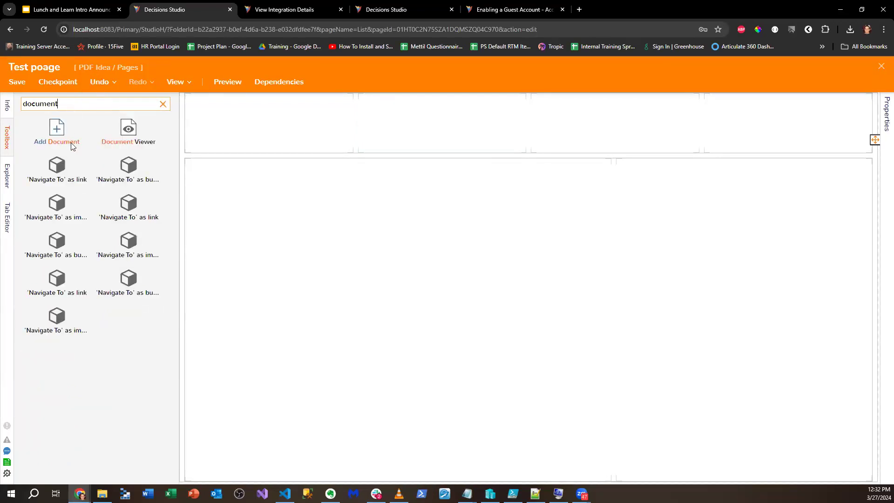
{"action": "left_click", "coordinate": [163, 104]}
{"action": "left_click", "coordinate": [152, 124]}
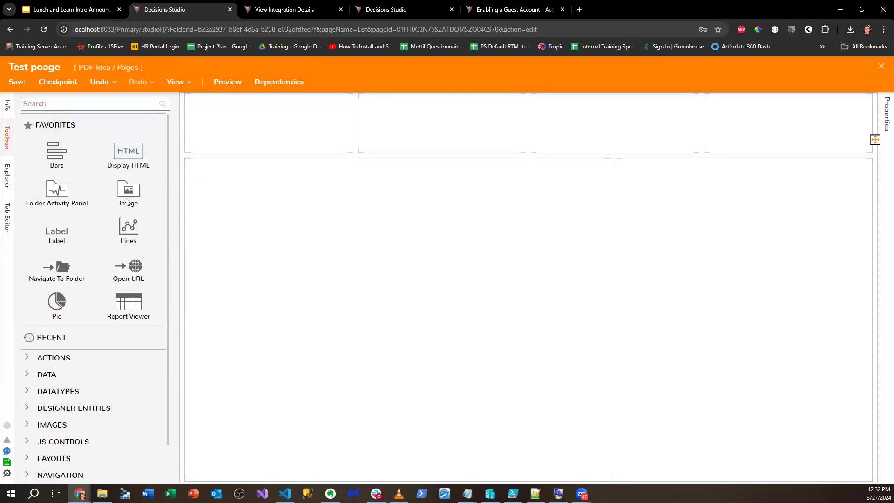
{"action": "scroll", "coordinate": [28, 349], "scroll_direction": "down", "scroll_amount": 1}
{"action": "left_click", "coordinate": [22, 337]}
{"action": "scroll", "coordinate": [30, 320], "scroll_direction": "down", "scroll_amount": 3}
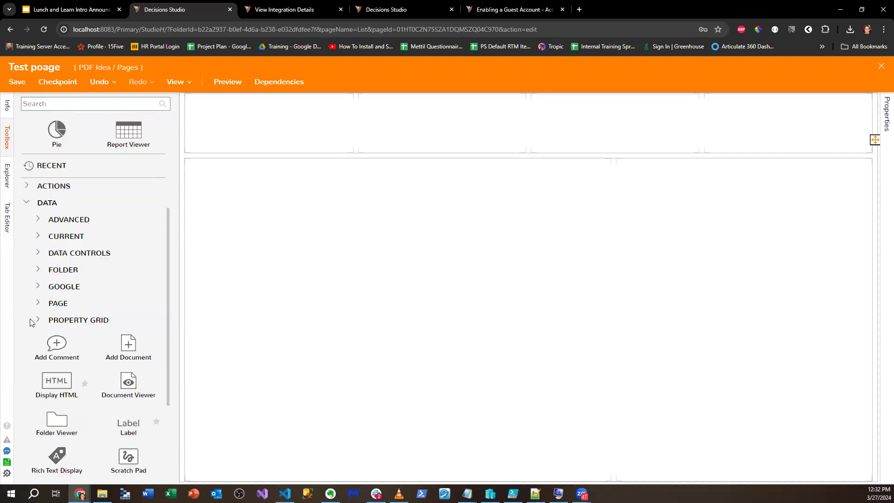
{"action": "left_click", "coordinate": [42, 218]}
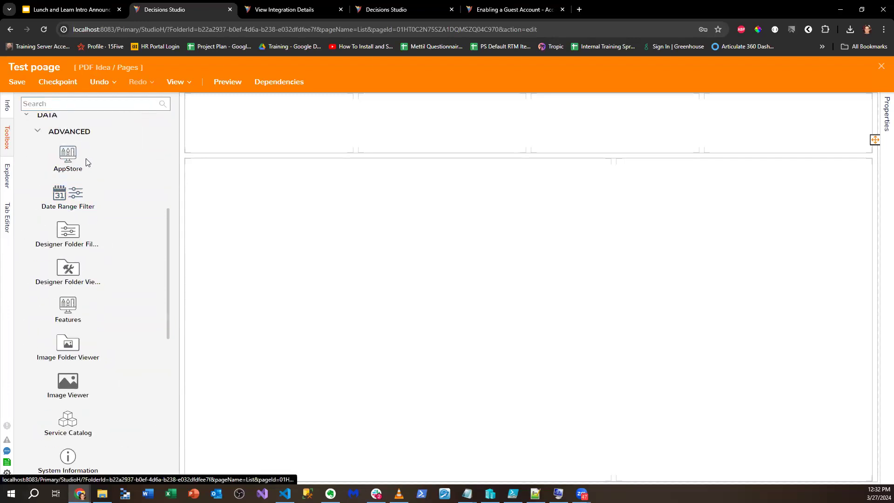
{"action": "scroll", "coordinate": [90, 205], "scroll_direction": "down", "scroll_amount": 1}
{"action": "scroll", "coordinate": [90, 205], "scroll_direction": "down", "scroll_amount": 3}
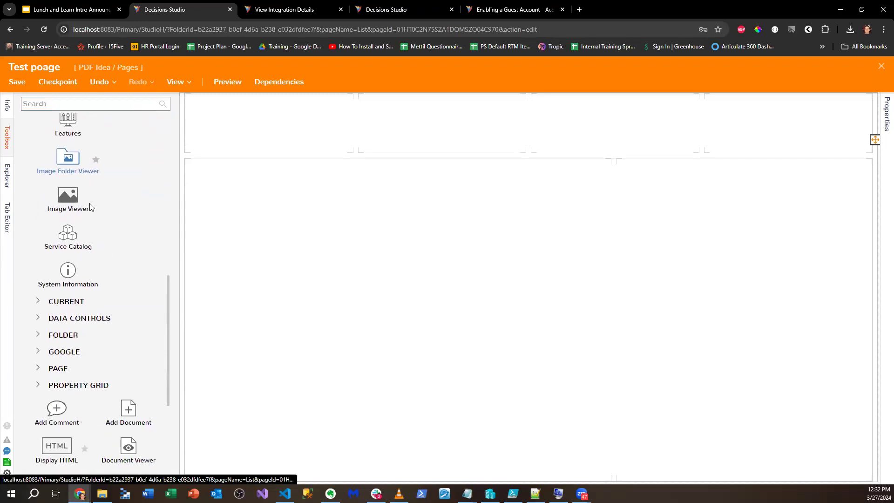
- Browse the DATA CONTROLS, FOLDER and PAGE categories, then close the page designer
{"action": "left_click", "coordinate": [36, 321]}
{"action": "scroll", "coordinate": [35, 308], "scroll_direction": "down", "scroll_amount": 1}
{"action": "scroll", "coordinate": [34, 285], "scroll_direction": "down", "scroll_amount": 2}
{"action": "scroll", "coordinate": [44, 294], "scroll_direction": "down", "scroll_amount": 1}
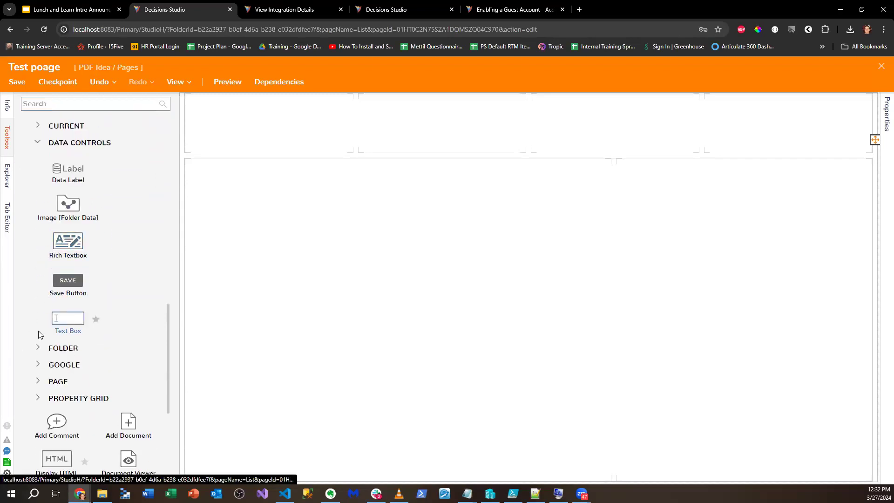
{"action": "left_click", "coordinate": [38, 347]}
{"action": "scroll", "coordinate": [74, 311], "scroll_direction": "down", "scroll_amount": 5}
{"action": "scroll", "coordinate": [65, 241], "scroll_direction": "down", "scroll_amount": 4}
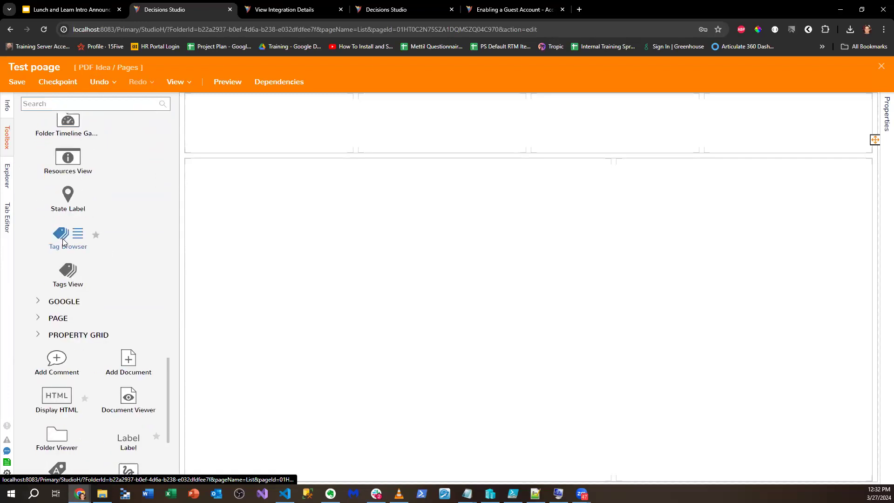
{"action": "left_click", "coordinate": [38, 318]}
{"action": "scroll", "coordinate": [56, 291], "scroll_direction": "down", "scroll_amount": 4}
{"action": "scroll", "coordinate": [56, 279], "scroll_direction": "up", "scroll_amount": 2}
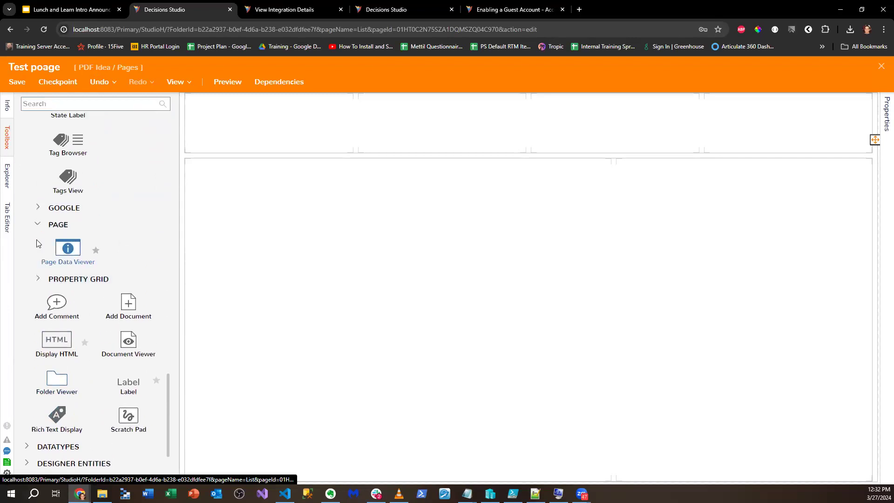
{"action": "left_click", "coordinate": [38, 224]}
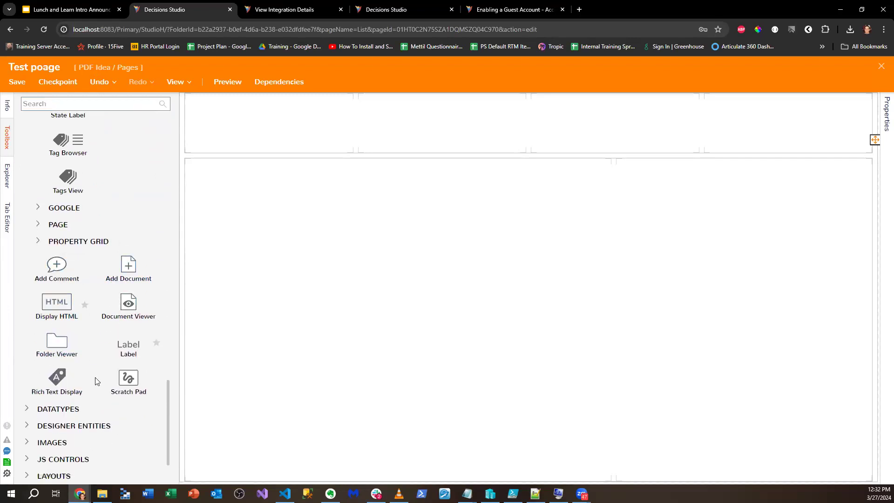
{"action": "scroll", "coordinate": [95, 372], "scroll_direction": "down", "scroll_amount": 1}
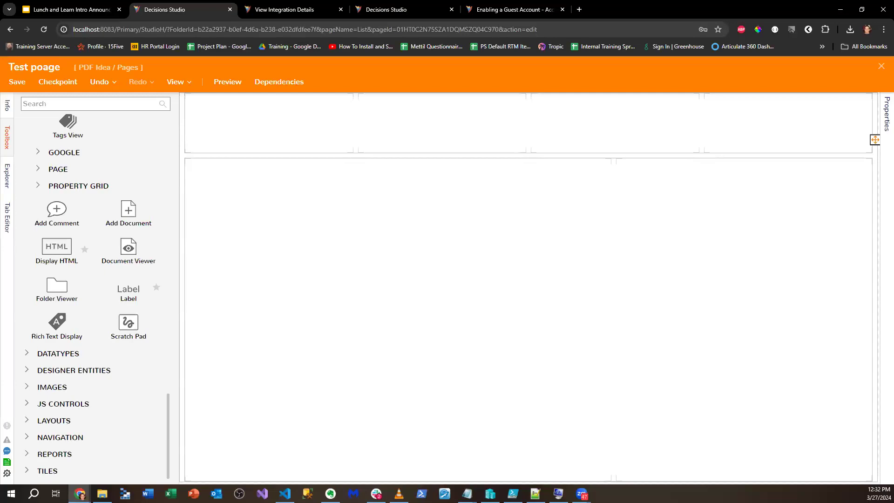
{"action": "left_click", "coordinate": [881, 66]}
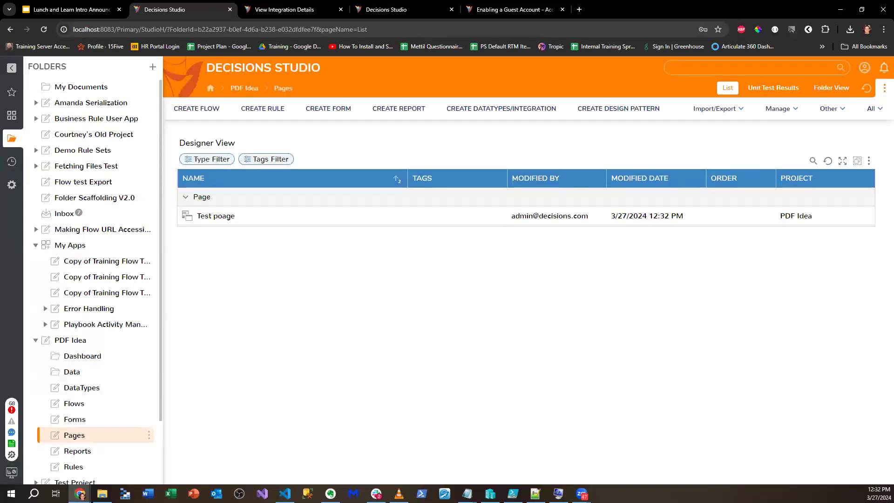
- Switch to the 'Lunch and Learn Intro Announcements' Google Slides browser tab
{"action": "mouse_move", "coordinate": [90, 3]}
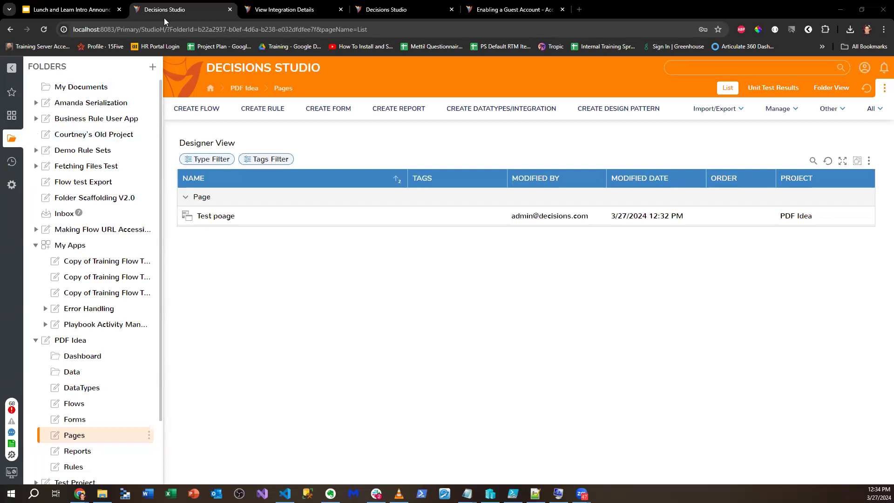
{"action": "left_click", "coordinate": [80, 17]}
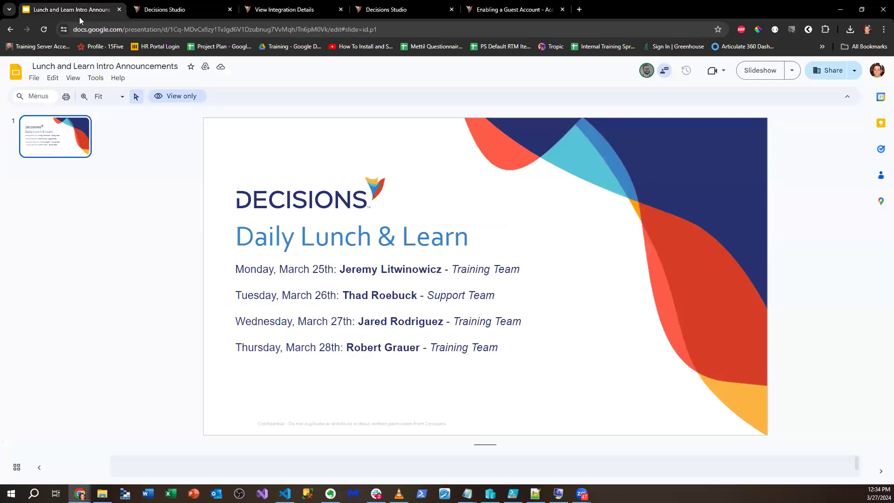